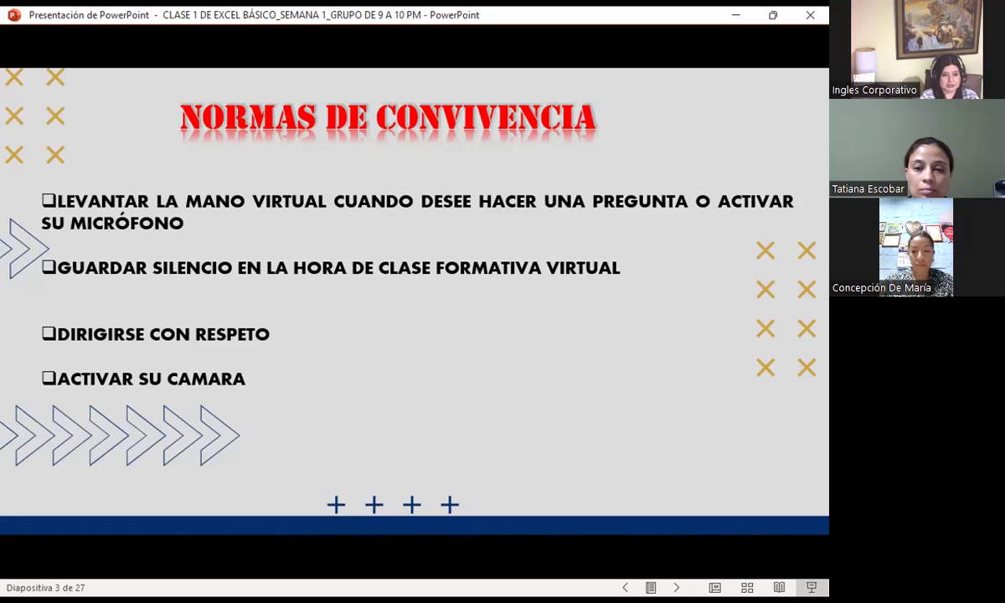
Advance the class slideshow to slide 4, Fechas del curso.
{"action": "key", "text": "Right"}
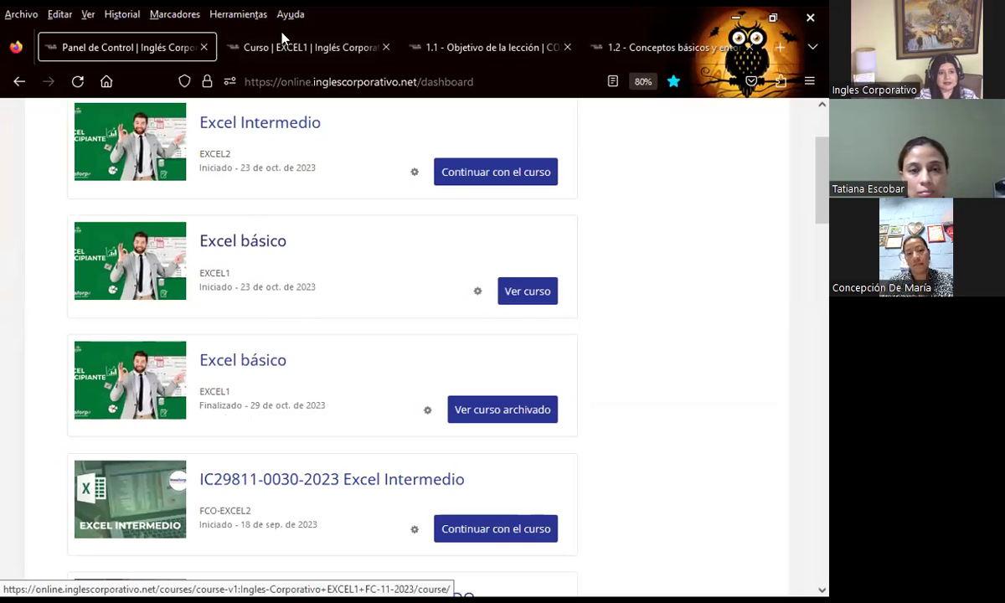
Switch to the 'Curso | EXCEL1' tab showing the Excel básico course outline.
{"action": "key", "text": "ctrl+Tab"}
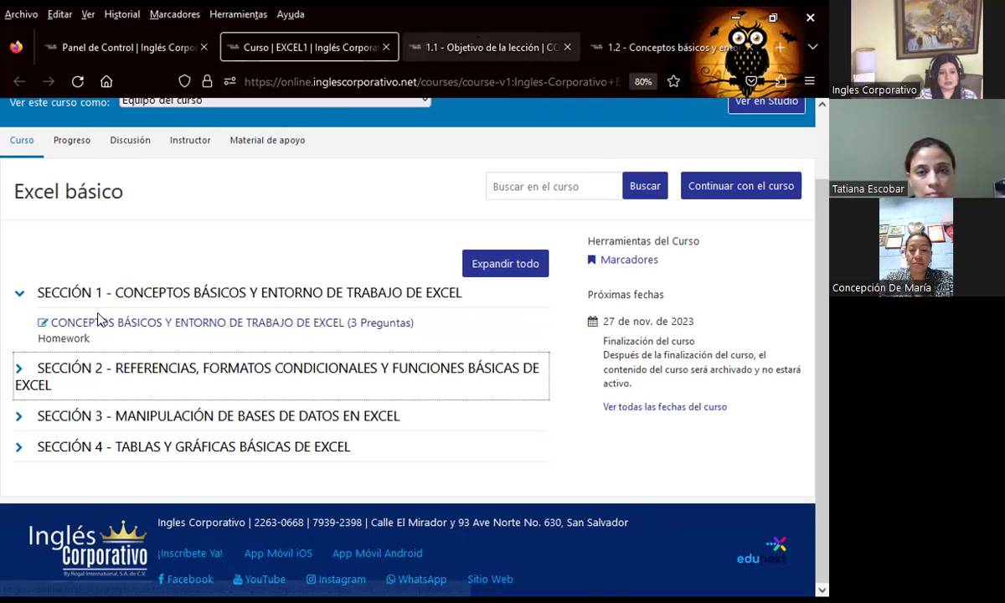
Bring up lesson 1.1 - Objetivo de la lección and review its objective and ¿Qué es Excel? content.
{"action": "key", "text": "ctrl+Tab"}
{"action": "scroll", "coordinate": [126, 287], "scroll_direction": "up", "scroll_amount": 10}
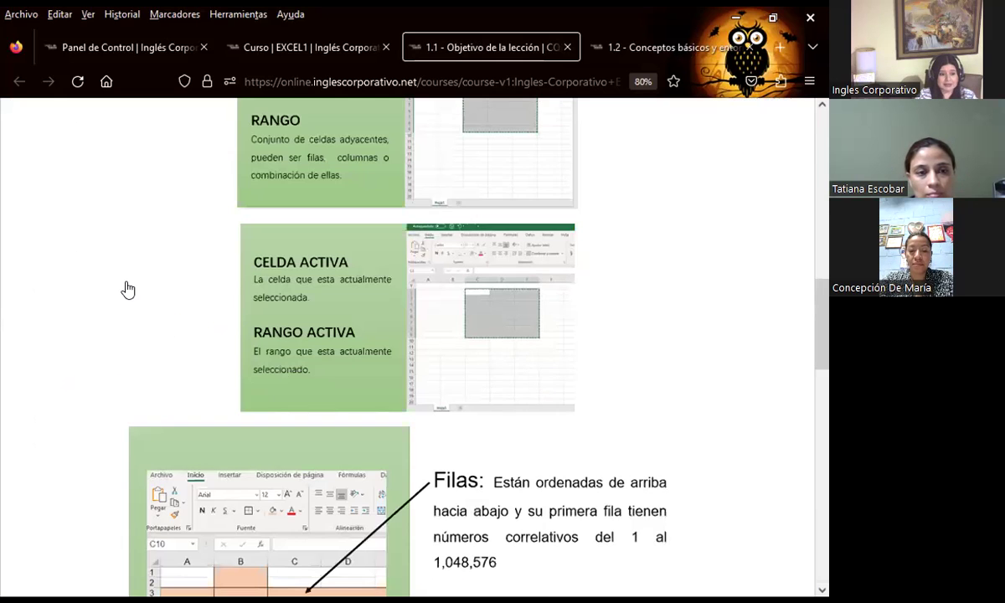
{"action": "scroll", "coordinate": [126, 287], "scroll_direction": "up", "scroll_amount": 10}
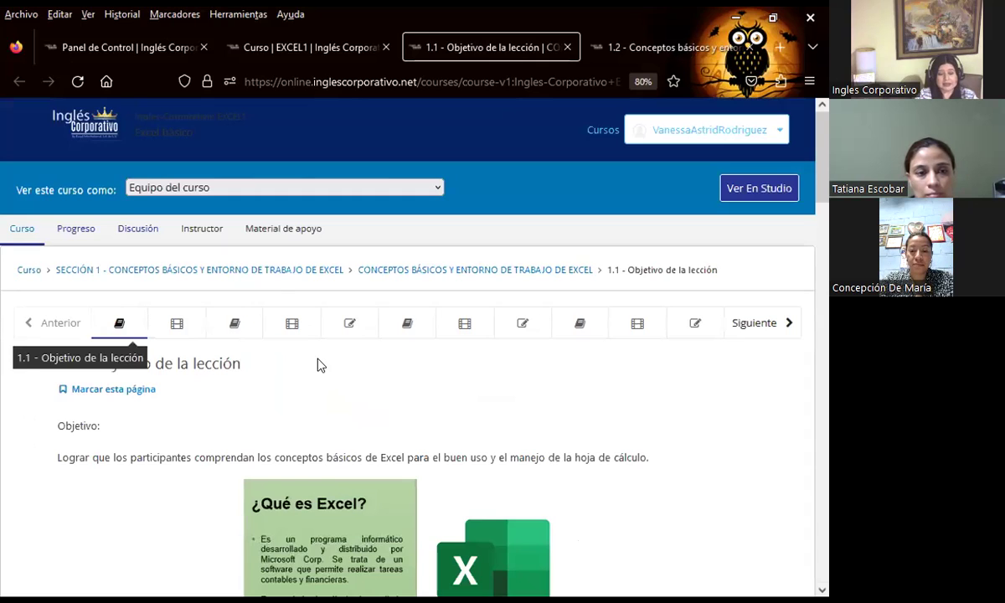
{"action": "scroll", "coordinate": [318, 362], "scroll_direction": "down", "scroll_amount": 3}
{"action": "scroll", "coordinate": [318, 354], "scroll_direction": "down", "scroll_amount": 5}
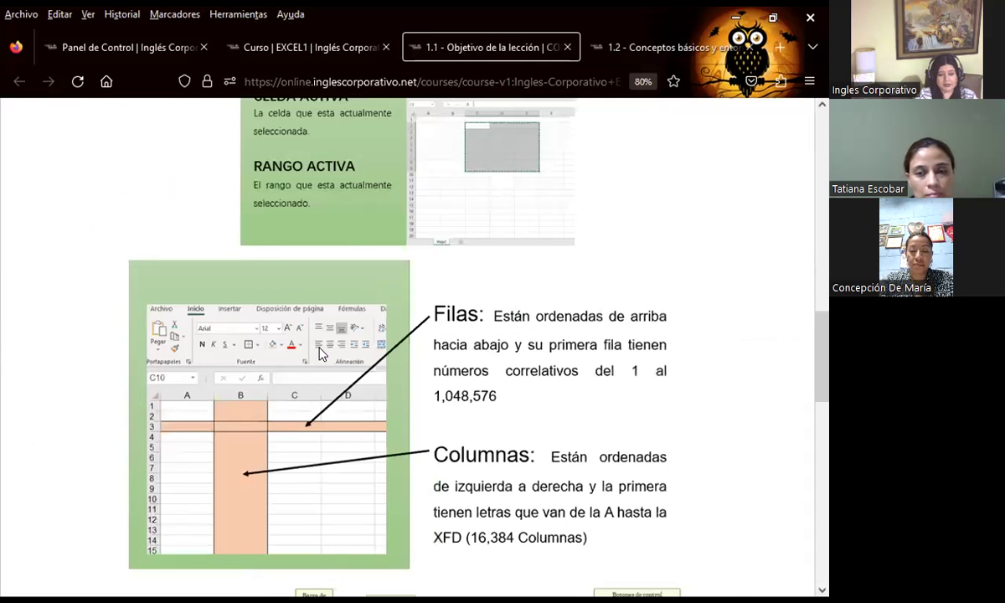
{"action": "scroll", "coordinate": [323, 354], "scroll_direction": "down", "scroll_amount": 5}
{"action": "scroll", "coordinate": [318, 354], "scroll_direction": "down", "scroll_amount": 3}
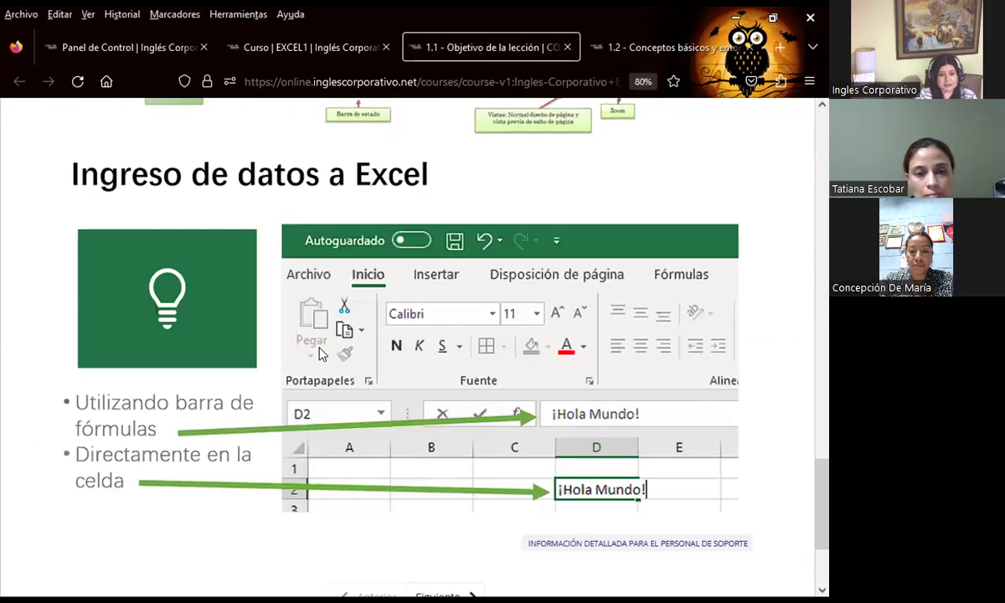
{"action": "scroll", "coordinate": [319, 354], "scroll_direction": "up", "scroll_amount": 2}
{"action": "scroll", "coordinate": [318, 355], "scroll_direction": "up", "scroll_amount": 10}
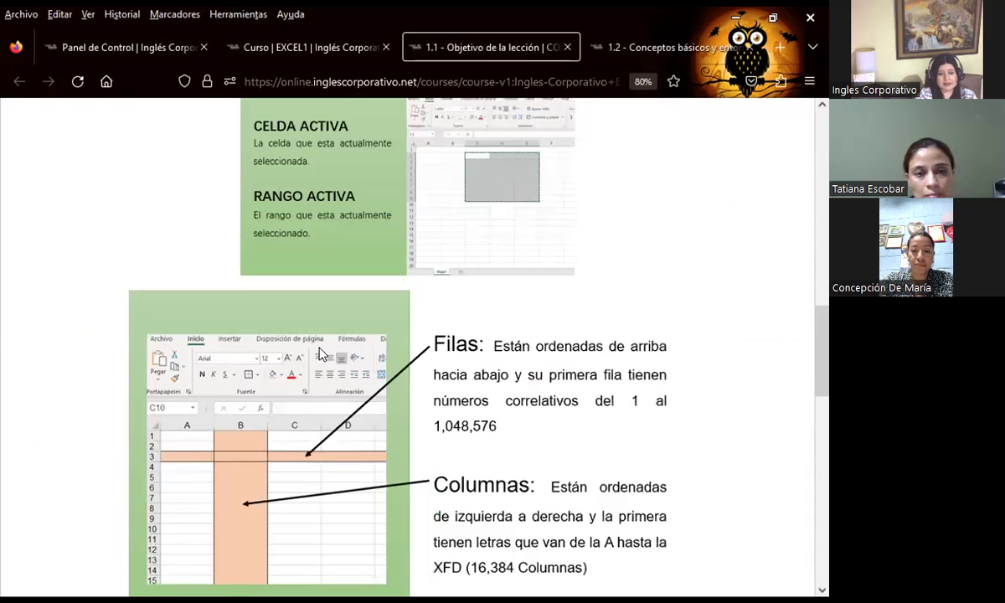
{"action": "scroll", "coordinate": [319, 354], "scroll_direction": "up", "scroll_amount": 5}
{"action": "scroll", "coordinate": [319, 354], "scroll_direction": "up", "scroll_amount": 6}
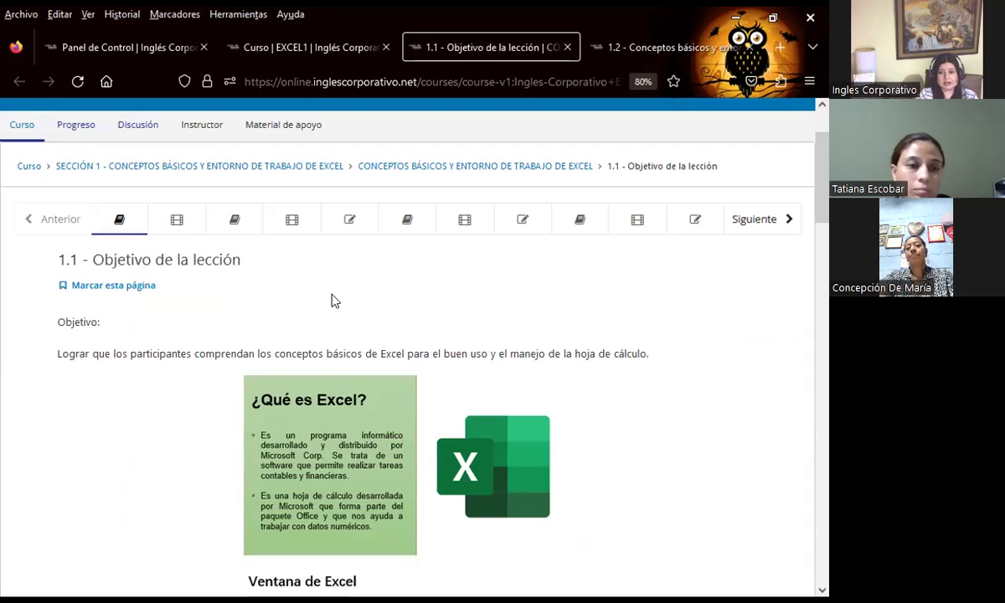
{"action": "left_click", "coordinate": [176, 217]}
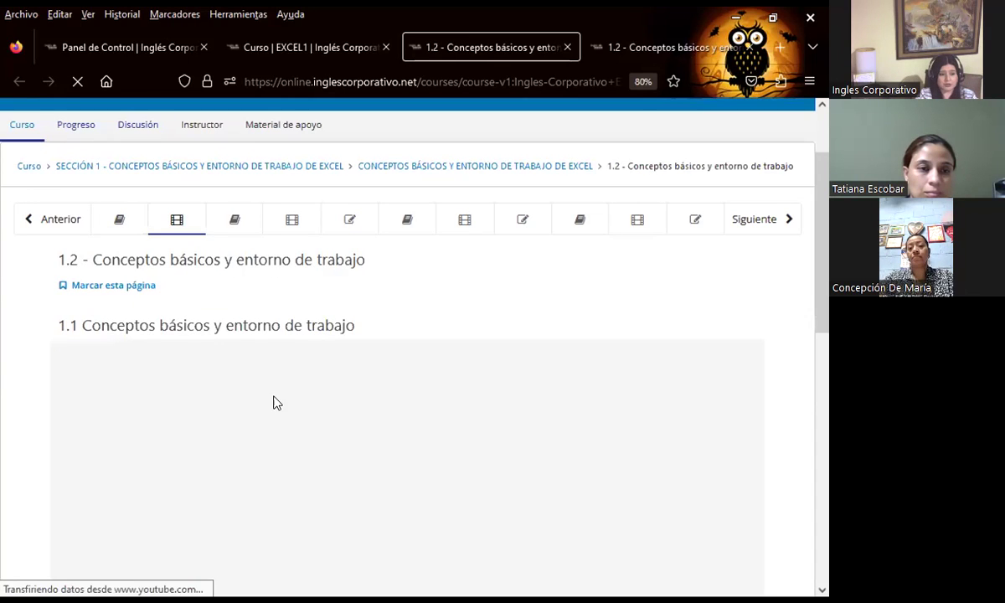
{"action": "scroll", "coordinate": [189, 170], "scroll_direction": "down", "scroll_amount": 3}
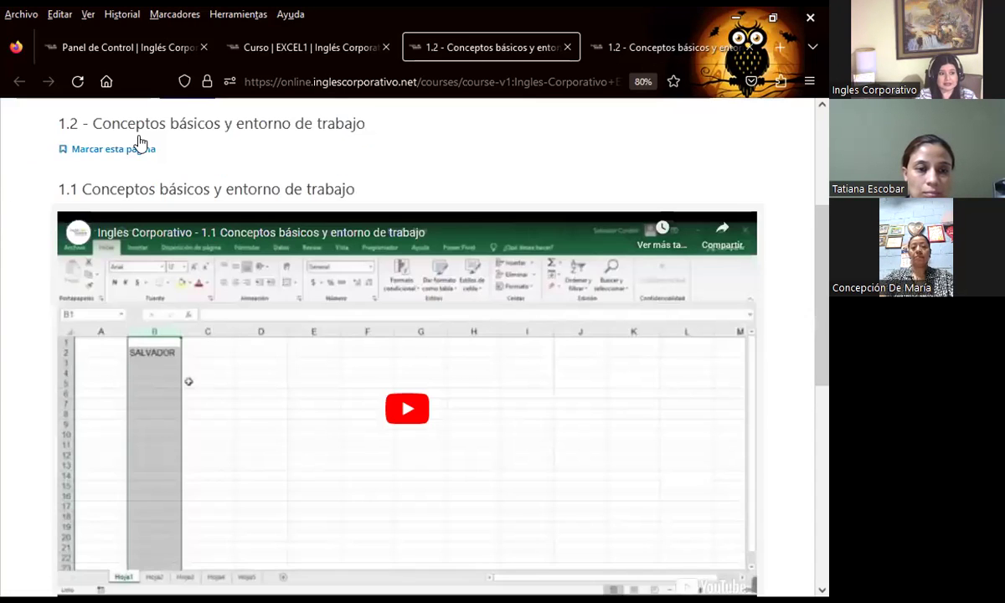
{"action": "scroll", "coordinate": [126, 167], "scroll_direction": "up", "scroll_amount": 3}
{"action": "scroll", "coordinate": [25, 393], "scroll_direction": "down", "scroll_amount": 5}
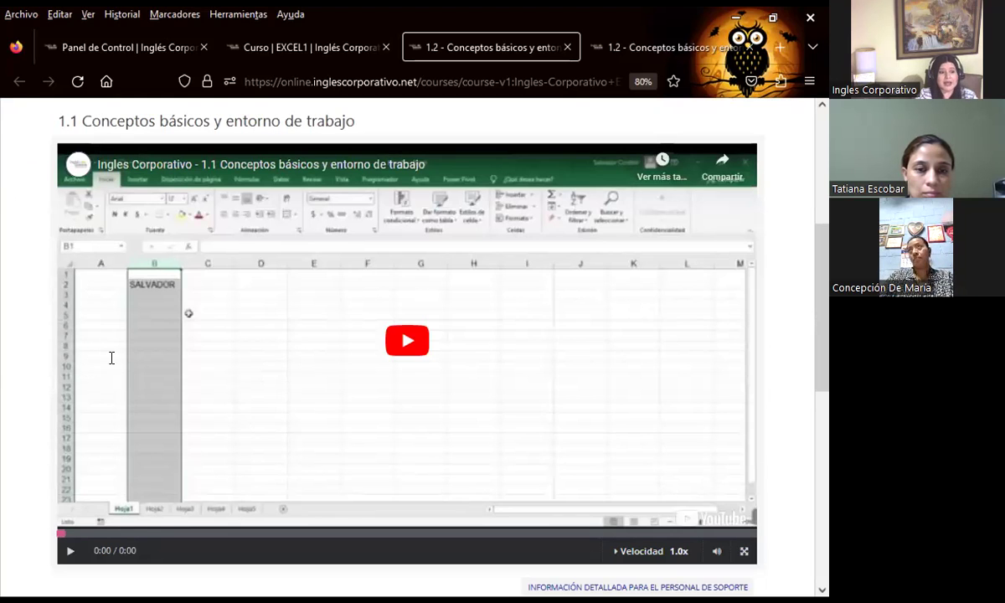
{"action": "scroll", "coordinate": [50, 385], "scroll_direction": "down", "scroll_amount": 3}
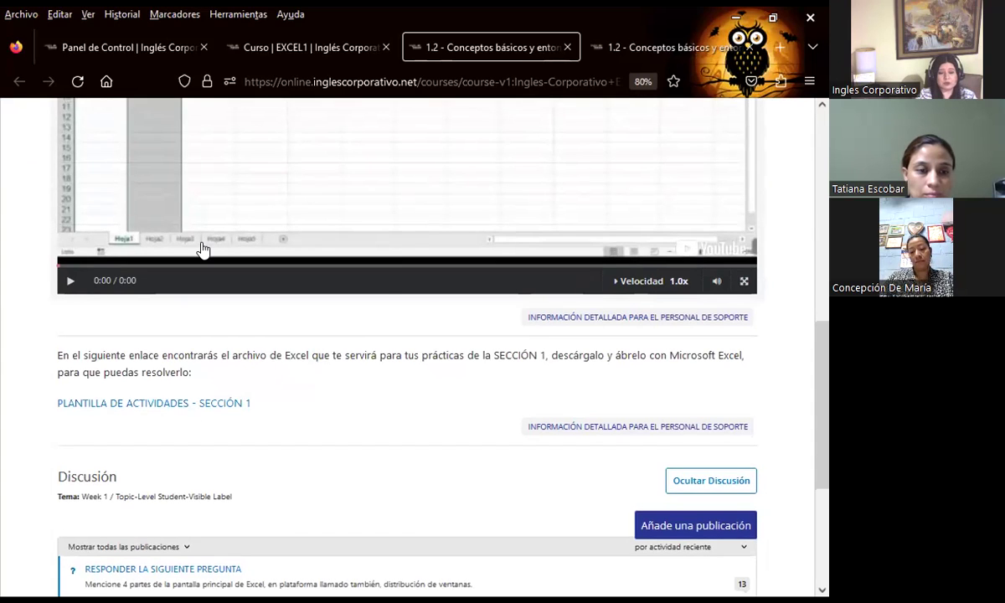
{"action": "scroll", "coordinate": [192, 238], "scroll_direction": "up", "scroll_amount": 2}
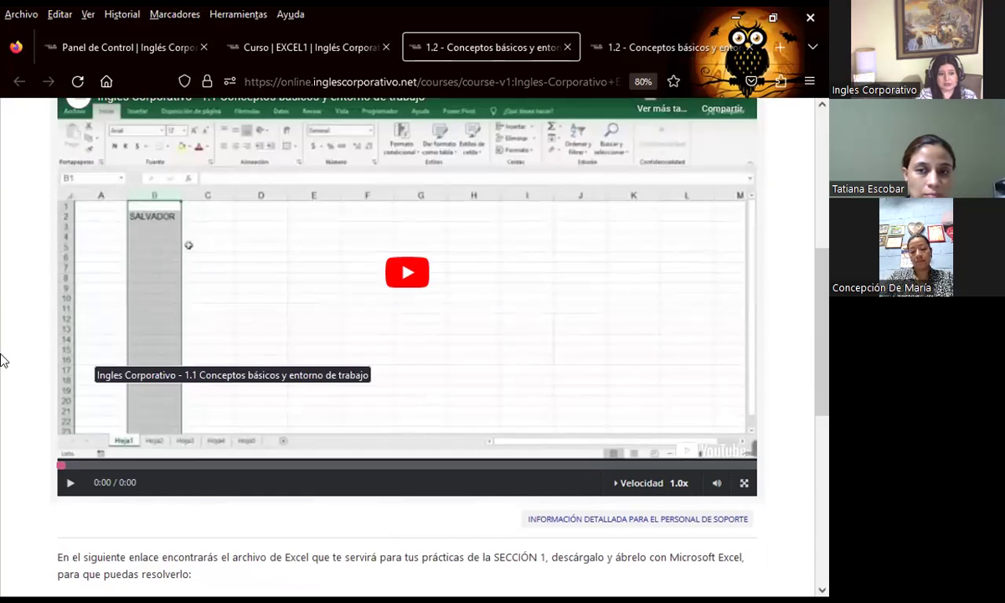
{"action": "scroll", "coordinate": [3, 360], "scroll_direction": "down", "scroll_amount": 2}
{"action": "scroll", "coordinate": [3, 360], "scroll_direction": "down", "scroll_amount": 3}
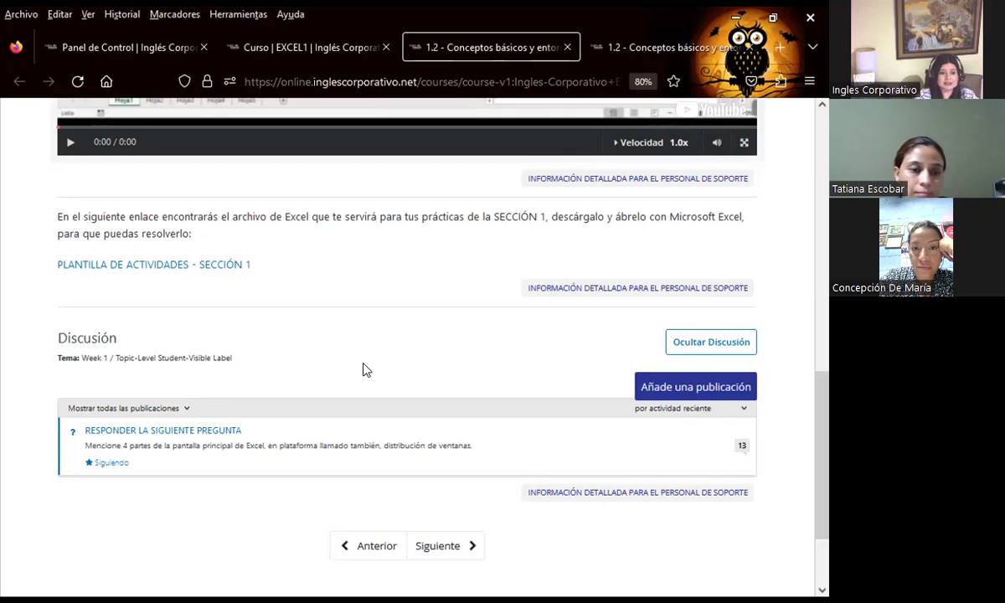
{"action": "scroll", "coordinate": [359, 370], "scroll_direction": "up", "scroll_amount": 3}
{"action": "scroll", "coordinate": [3, 242], "scroll_direction": "up", "scroll_amount": 7}
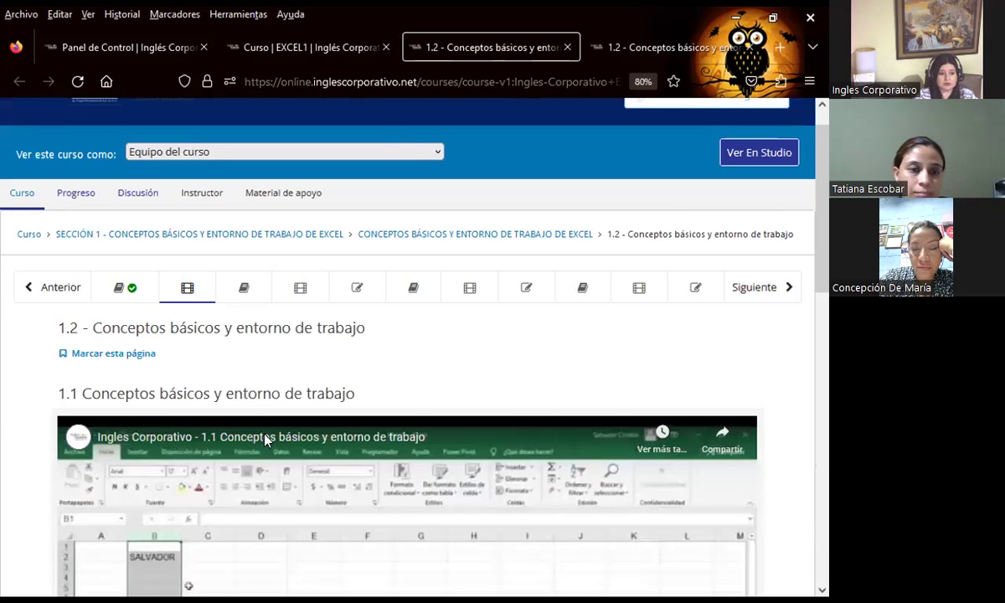
{"action": "scroll", "coordinate": [133, 400], "scroll_direction": "down", "scroll_amount": 7}
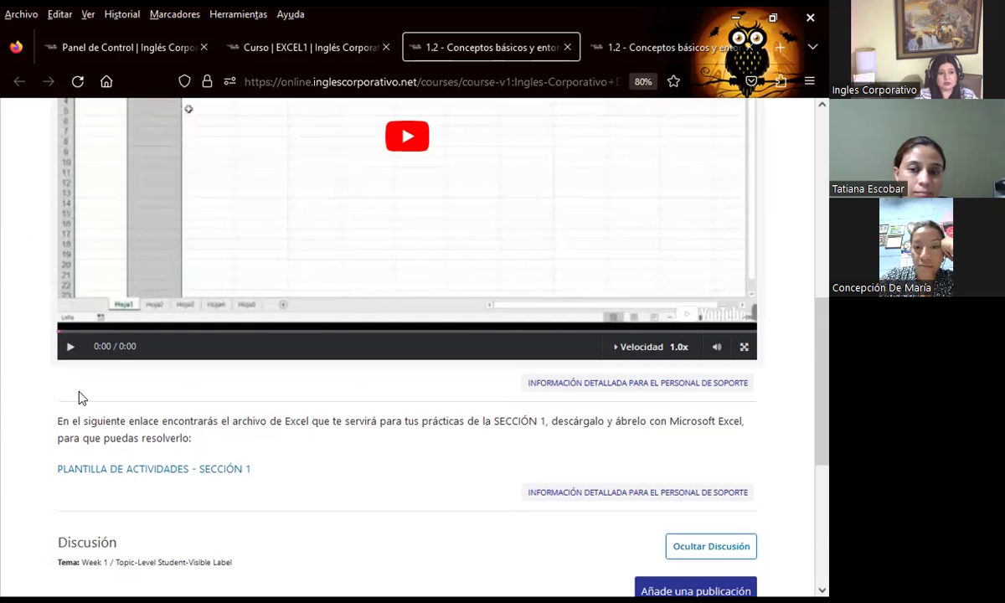
{"action": "scroll", "coordinate": [226, 457], "scroll_direction": "down", "scroll_amount": 3}
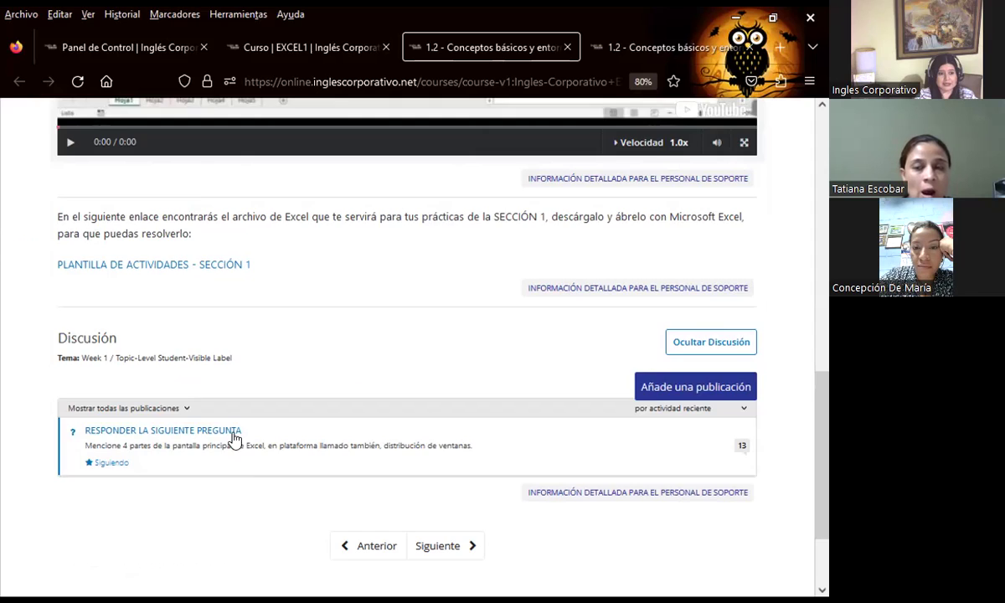
{"action": "scroll", "coordinate": [234, 437], "scroll_direction": "up", "scroll_amount": 6}
{"action": "scroll", "coordinate": [231, 205], "scroll_direction": "up", "scroll_amount": 4}
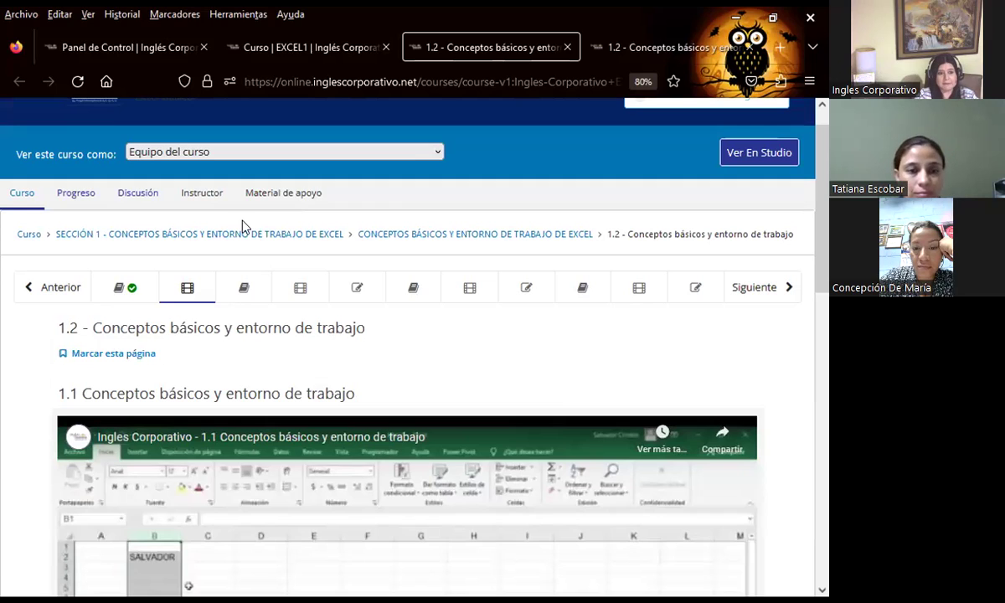
Open the 1.5 Laboratorio quiz, worth 33 points, and look through its questions.
{"action": "left_click", "coordinate": [368, 294]}
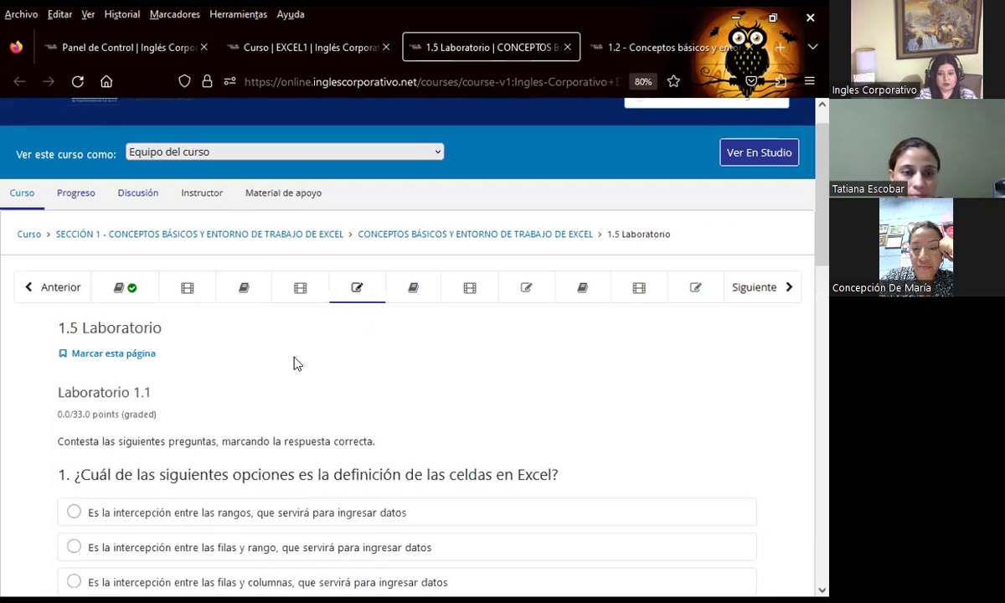
{"action": "scroll", "coordinate": [23, 469], "scroll_direction": "down", "scroll_amount": 3}
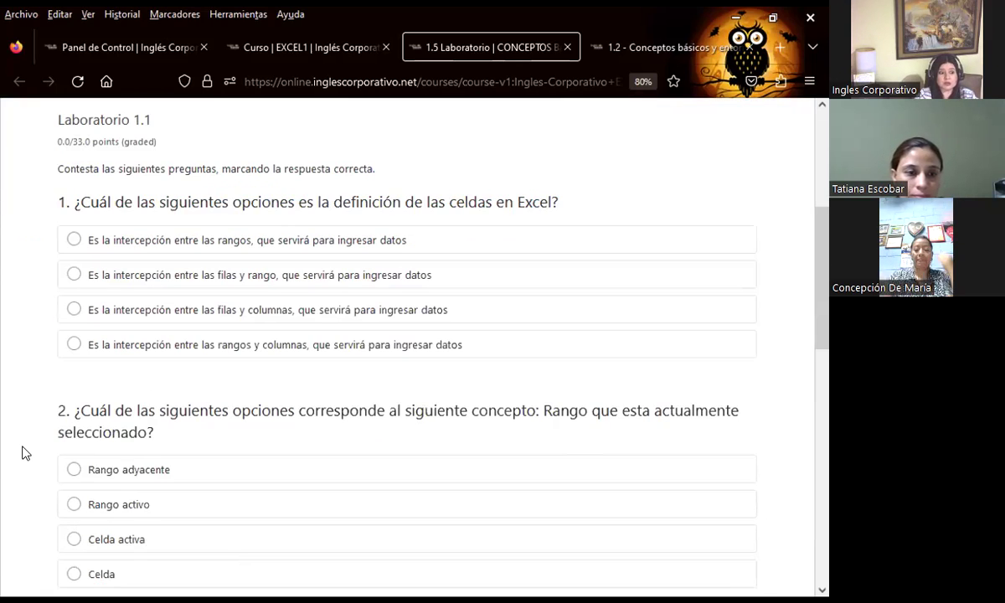
{"action": "scroll", "coordinate": [25, 443], "scroll_direction": "down", "scroll_amount": 3}
{"action": "scroll", "coordinate": [31, 423], "scroll_direction": "down", "scroll_amount": 3}
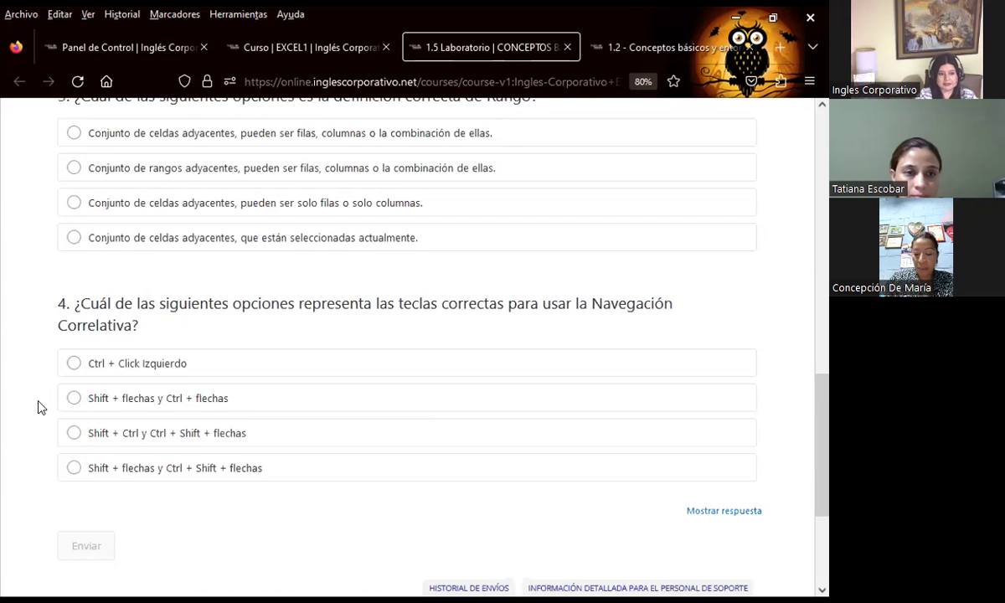
{"action": "scroll", "coordinate": [41, 377], "scroll_direction": "up", "scroll_amount": 3}
{"action": "scroll", "coordinate": [347, 387], "scroll_direction": "up", "scroll_amount": 6}
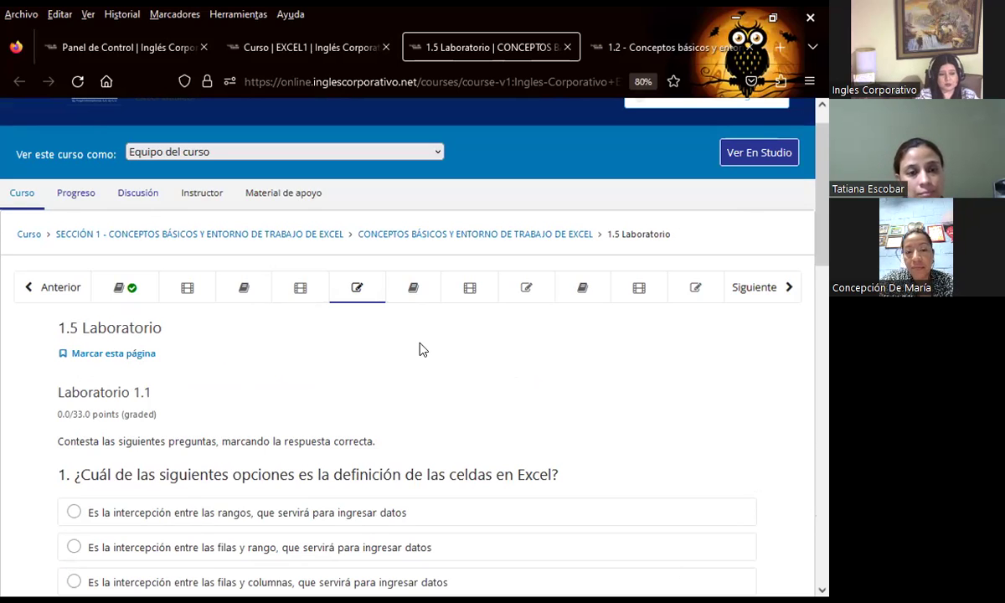
{"action": "scroll", "coordinate": [459, 343], "scroll_direction": "down", "scroll_amount": 1}
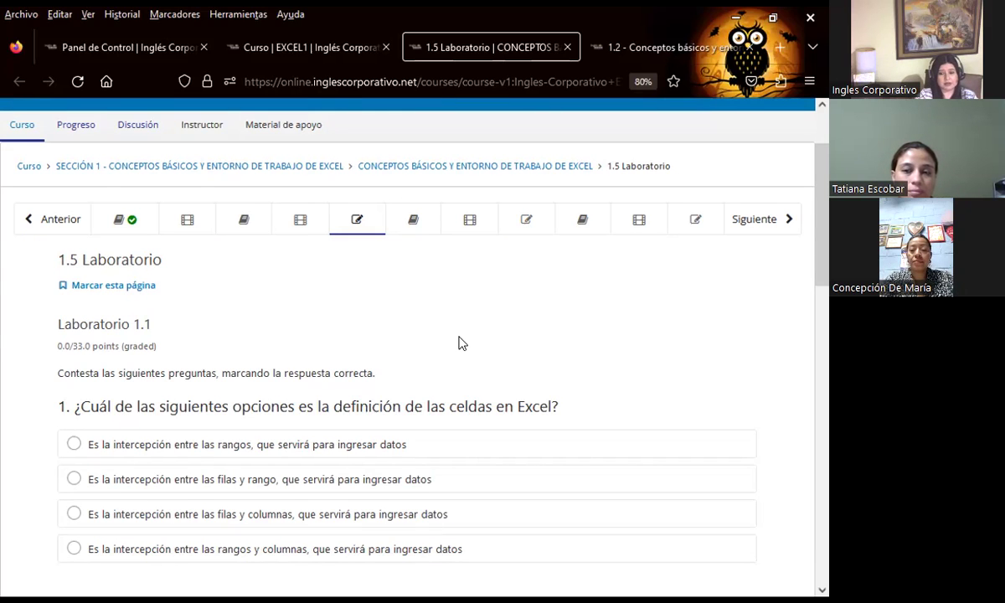
{"action": "scroll", "coordinate": [71, 238], "scroll_direction": "up", "scroll_amount": 2}
Open the Progreso page in a new tab and review the 0% section scores.
{"action": "middle_click", "coordinate": [72, 235]}
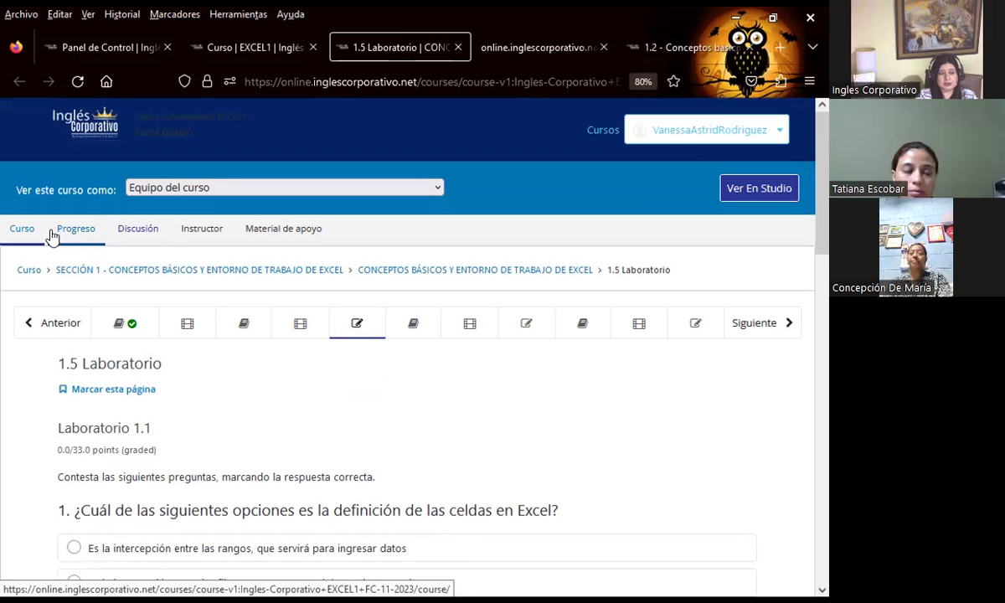
{"action": "left_click", "coordinate": [511, 47]}
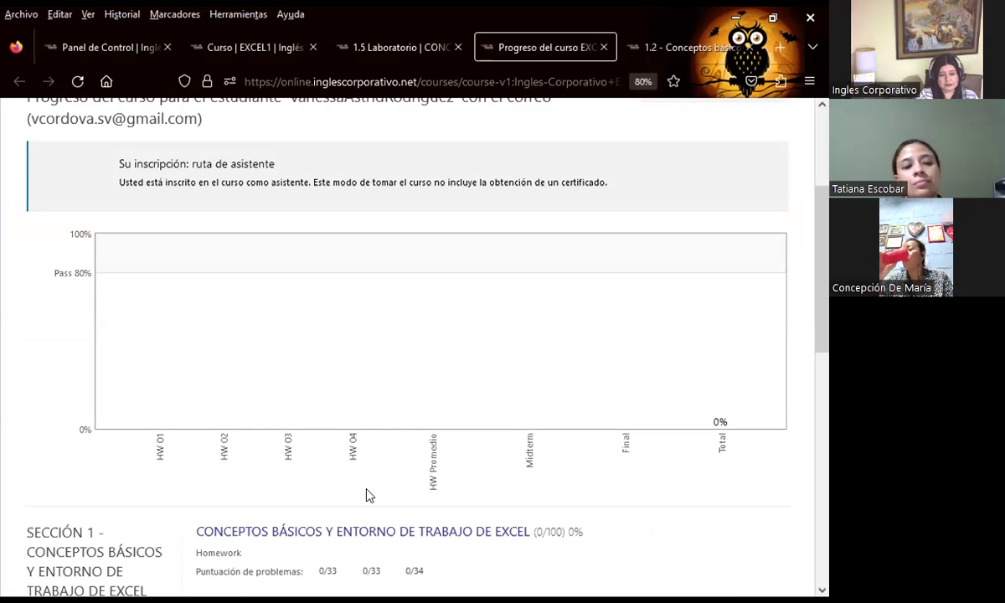
{"action": "scroll", "coordinate": [371, 489], "scroll_direction": "down", "scroll_amount": 3}
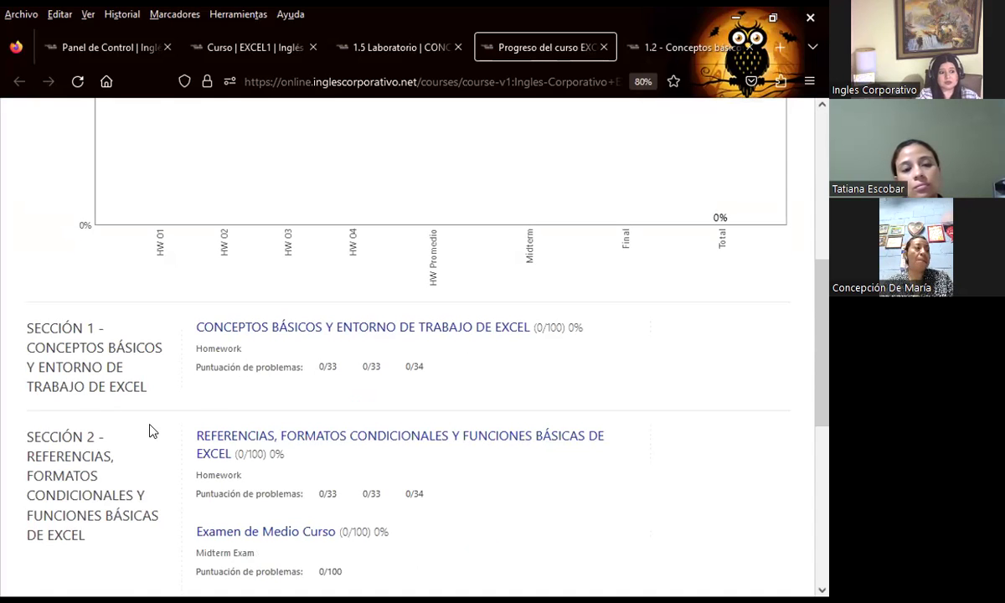
{"action": "scroll", "coordinate": [152, 427], "scroll_direction": "down", "scroll_amount": 3}
{"action": "scroll", "coordinate": [154, 424], "scroll_direction": "down", "scroll_amount": 3}
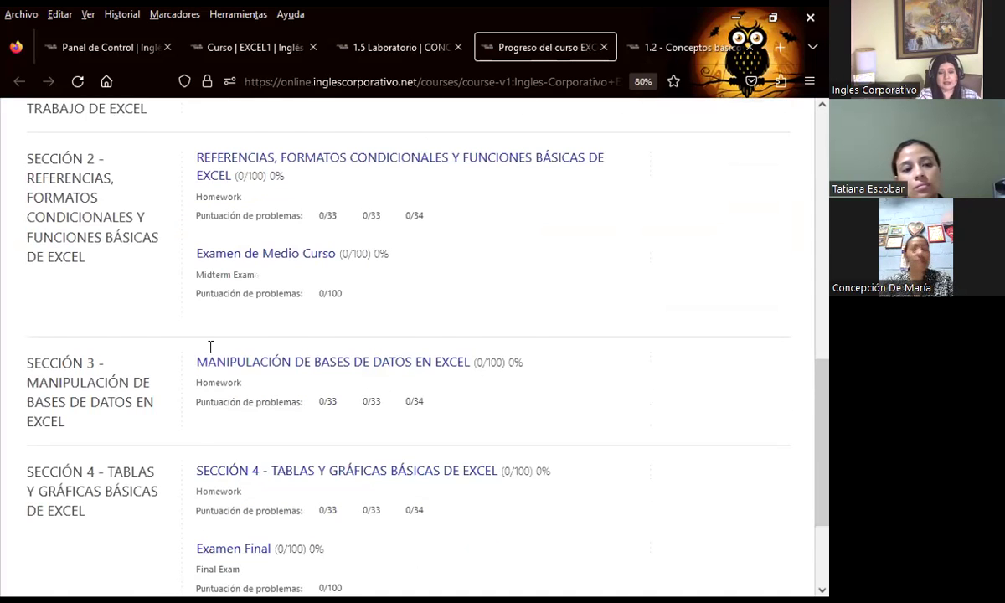
{"action": "scroll", "coordinate": [214, 345], "scroll_direction": "down", "scroll_amount": 3}
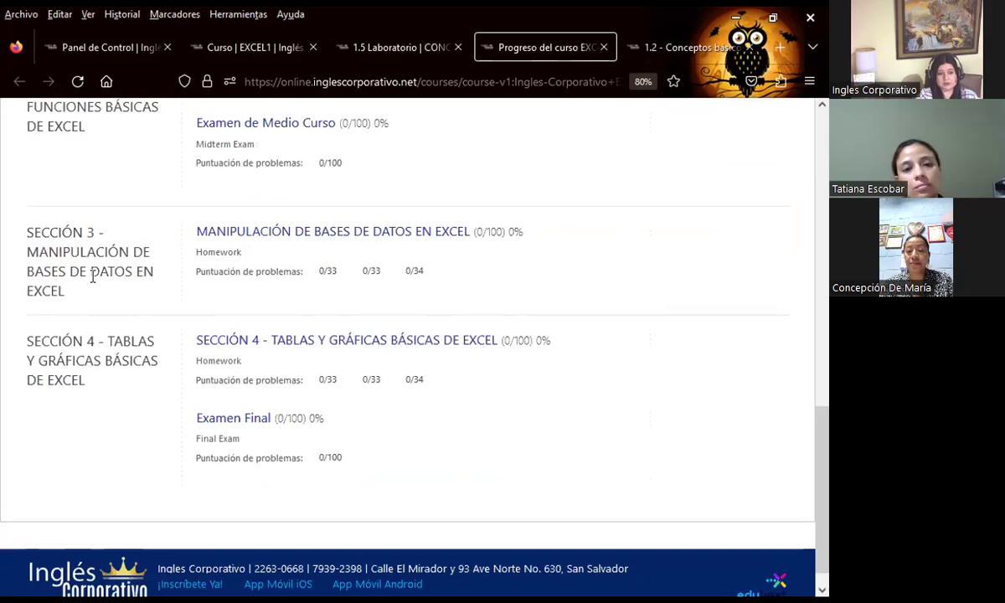
{"action": "scroll", "coordinate": [164, 352], "scroll_direction": "up", "scroll_amount": 5}
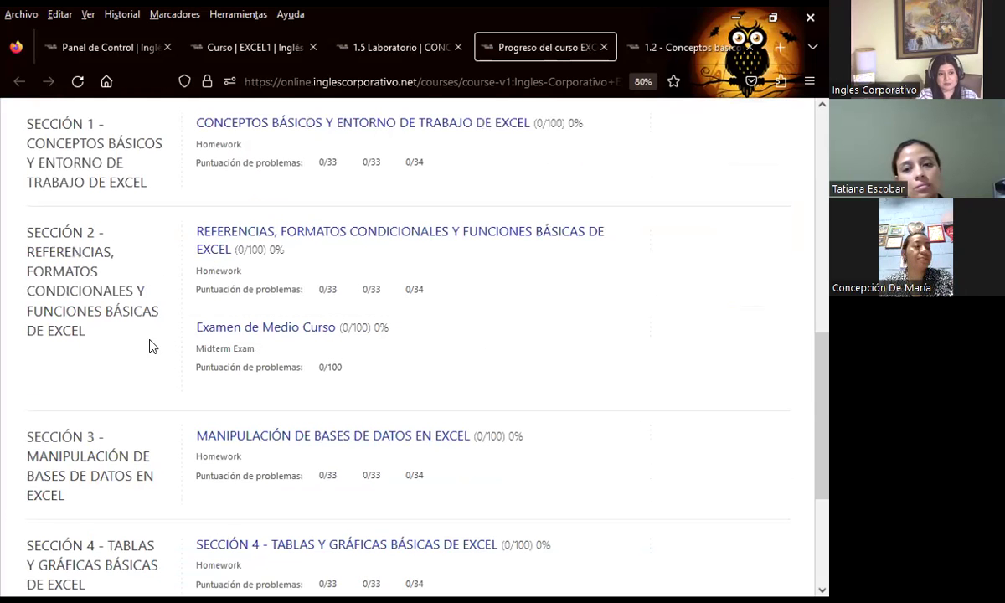
{"action": "scroll", "coordinate": [209, 347], "scroll_direction": "up", "scroll_amount": 9}
{"action": "scroll", "coordinate": [275, 348], "scroll_direction": "up", "scroll_amount": 4}
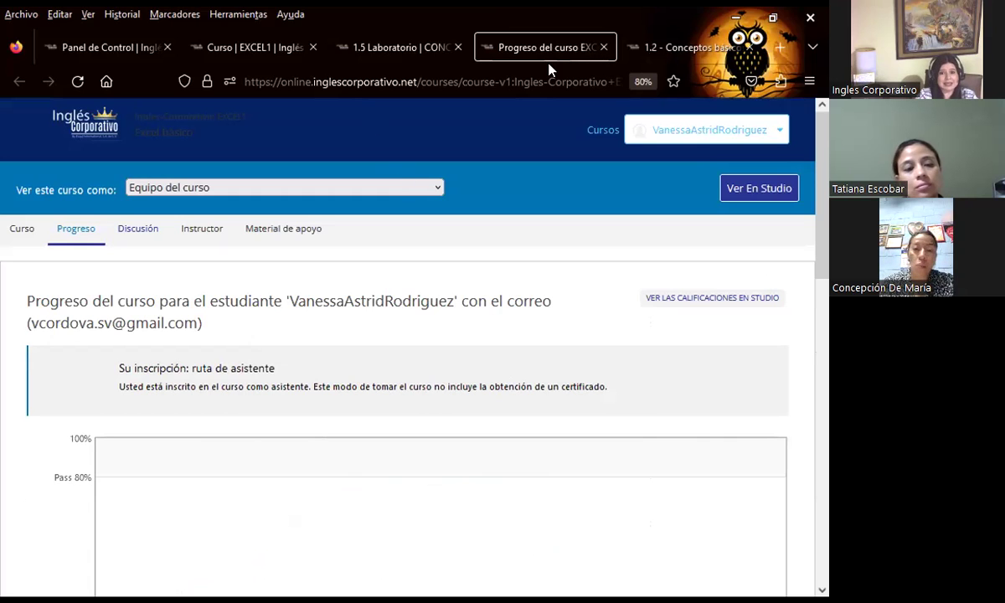
Return to lesson 1.2 Conceptos básicos y entorno de trabajo with its Excel video in view.
{"action": "key", "text": "ctrl+Tab"}
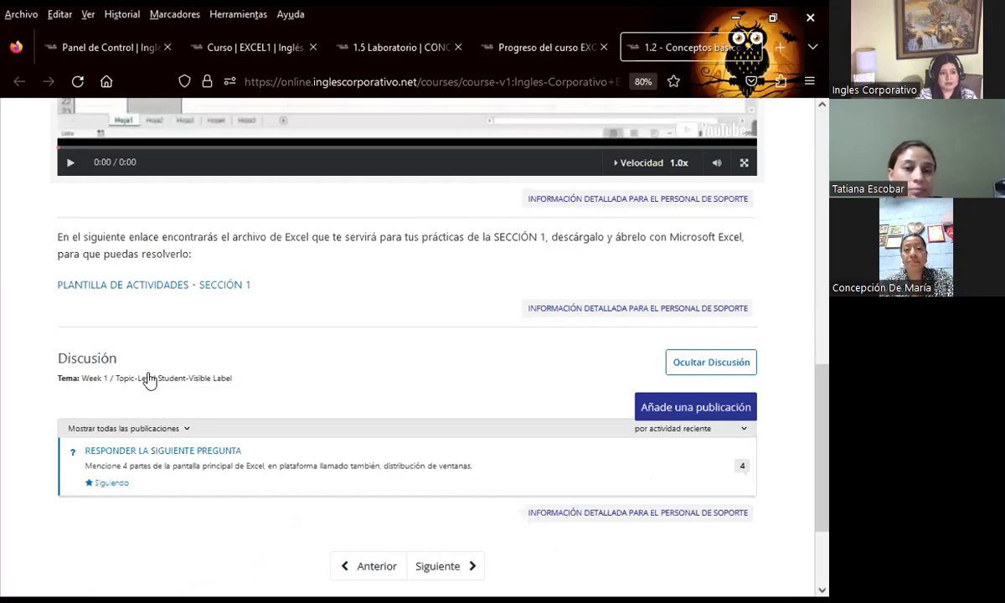
{"action": "scroll", "coordinate": [142, 381], "scroll_direction": "up", "scroll_amount": 15}
{"action": "scroll", "coordinate": [226, 251], "scroll_direction": "up", "scroll_amount": 3}
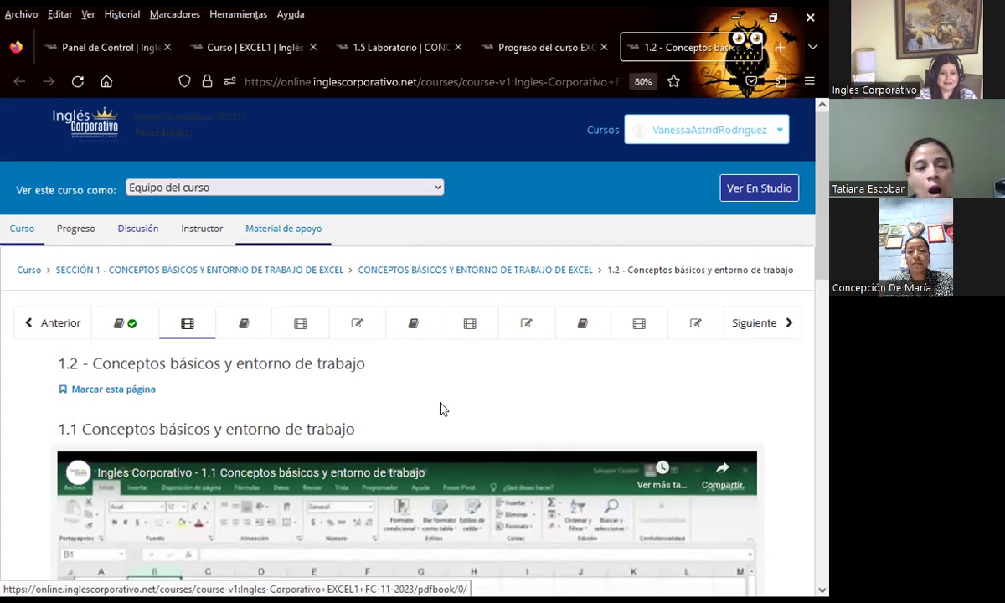
{"action": "scroll", "coordinate": [444, 401], "scroll_direction": "down", "scroll_amount": 2}
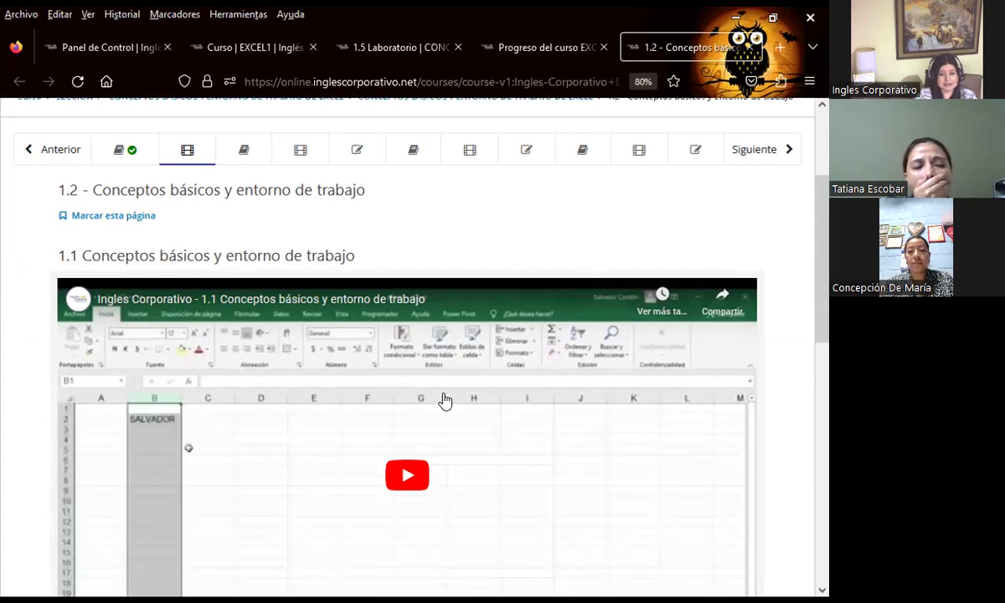
{"action": "scroll", "coordinate": [443, 399], "scroll_direction": "down", "scroll_amount": 1}
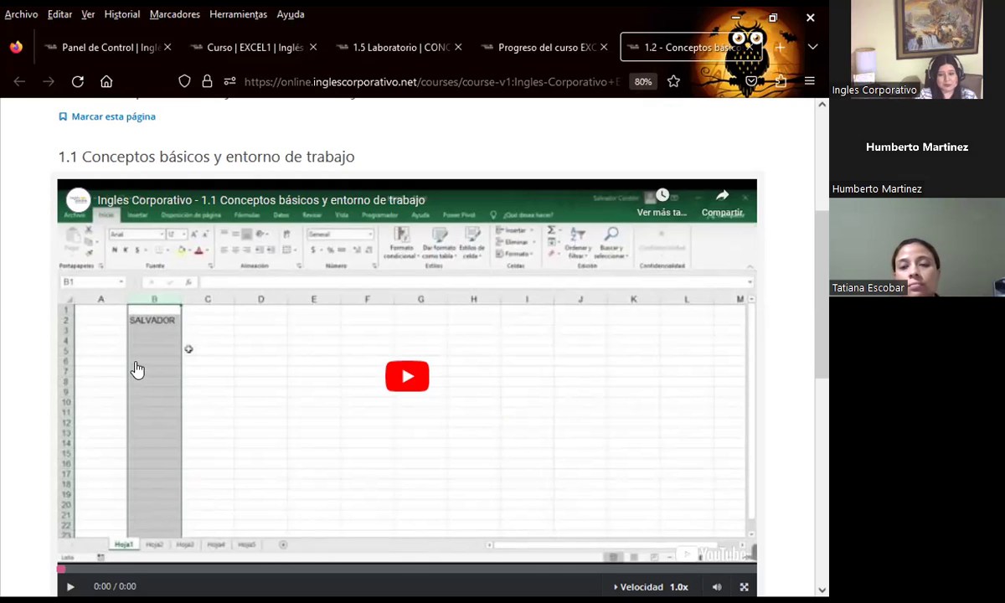
{"action": "scroll", "coordinate": [12, 393], "scroll_direction": "down", "scroll_amount": 3}
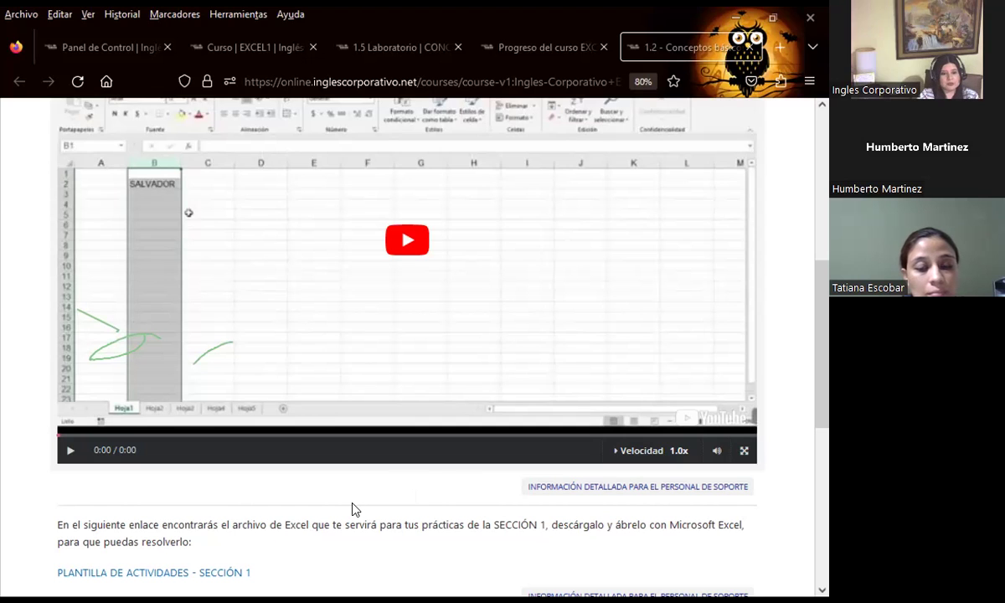
Return to the PowerPoint slideshow and advance to slide 5, the Agenda.
{"action": "key", "text": "alt+Tab"}
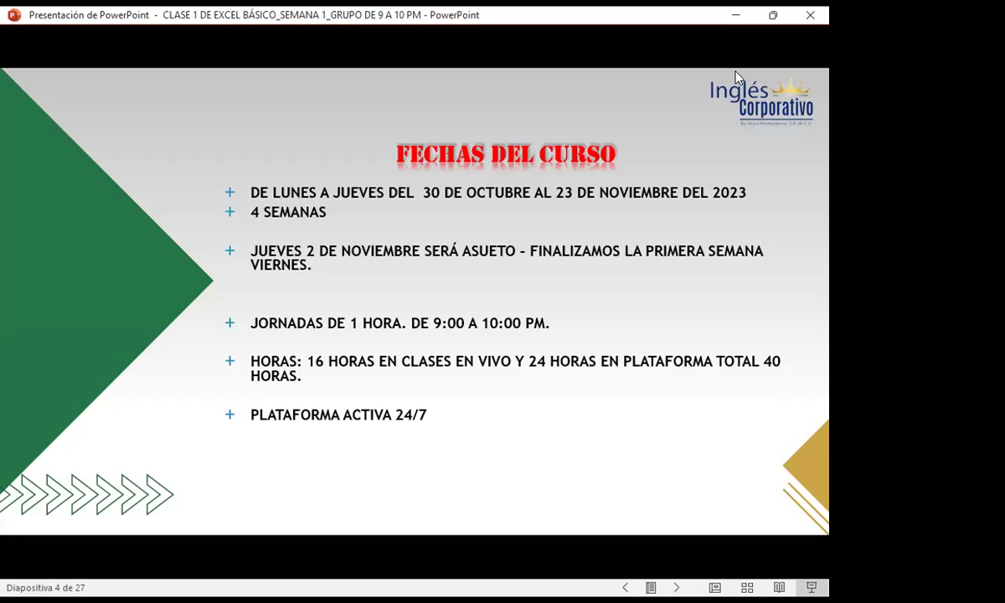
{"action": "key", "text": "Right"}
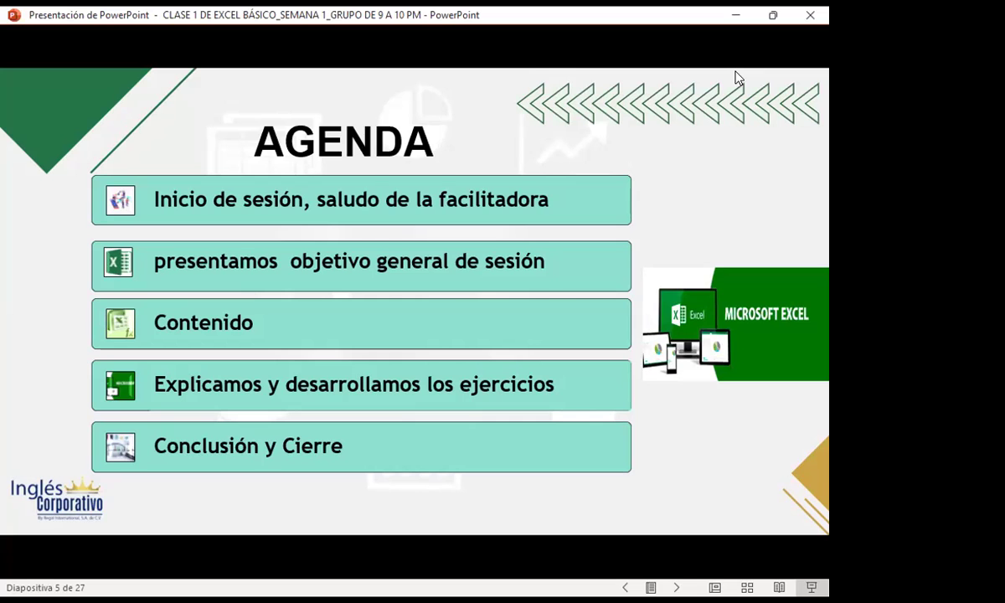
Advance past the Objetivo General and Sesión 1 slides to slide 8.
{"action": "key", "text": "Right"}
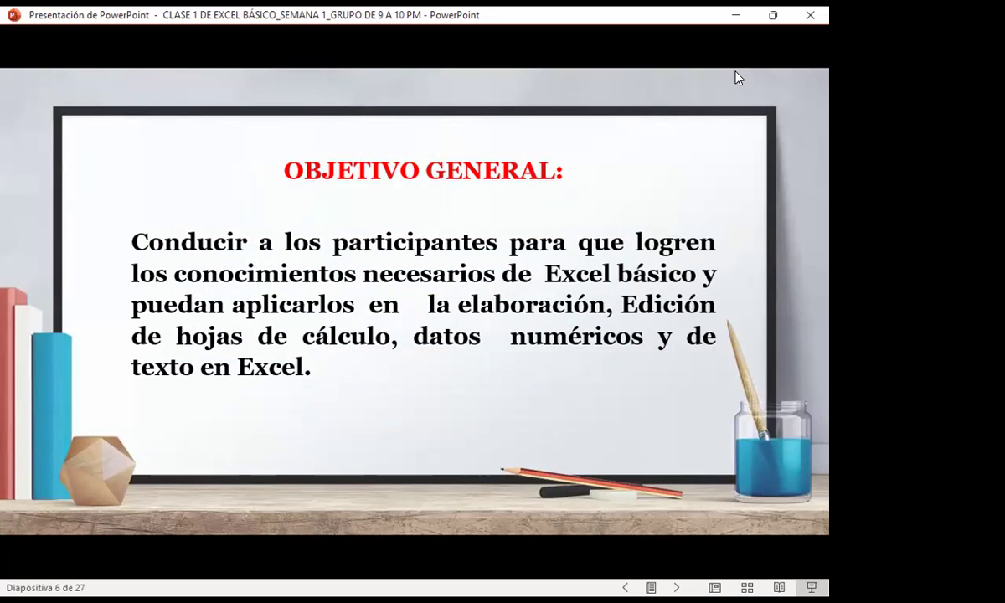
{"action": "key", "text": "Right"}
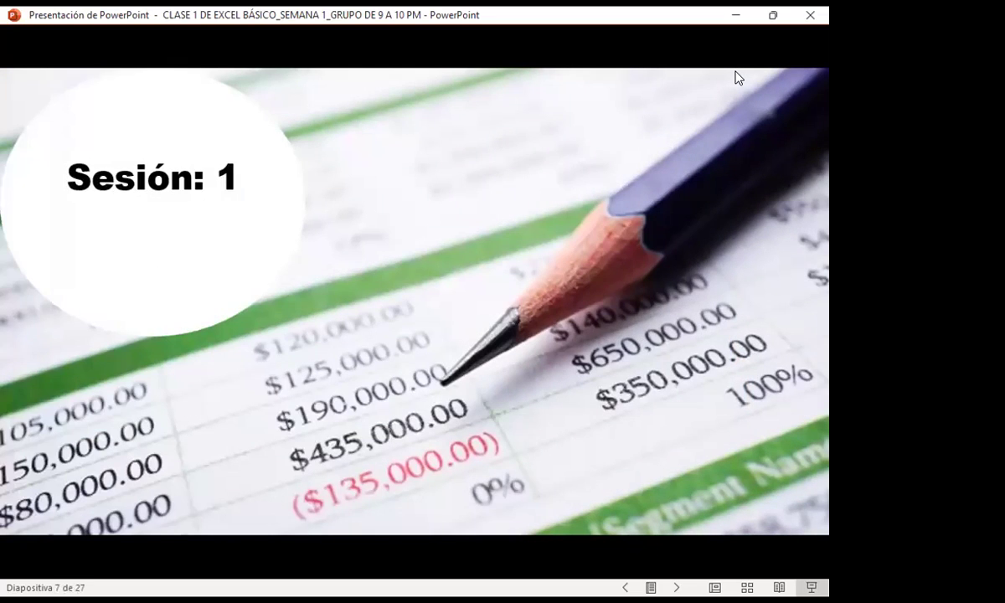
{"action": "key", "text": "Right"}
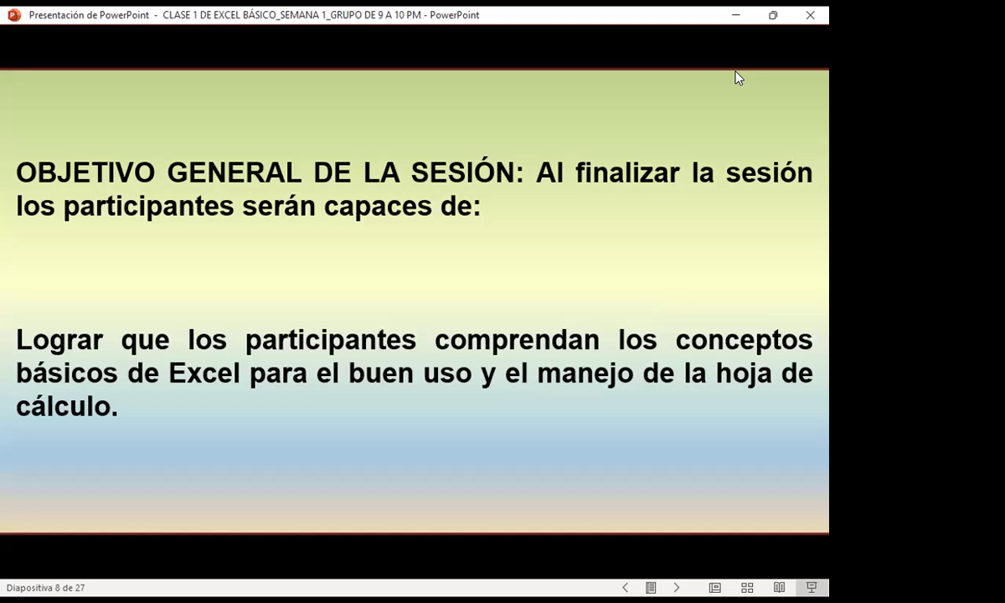
Advance the slideshow to slide 9, INTRODUCCIÓN.
{"action": "left_click", "coordinate": [737, 78]}
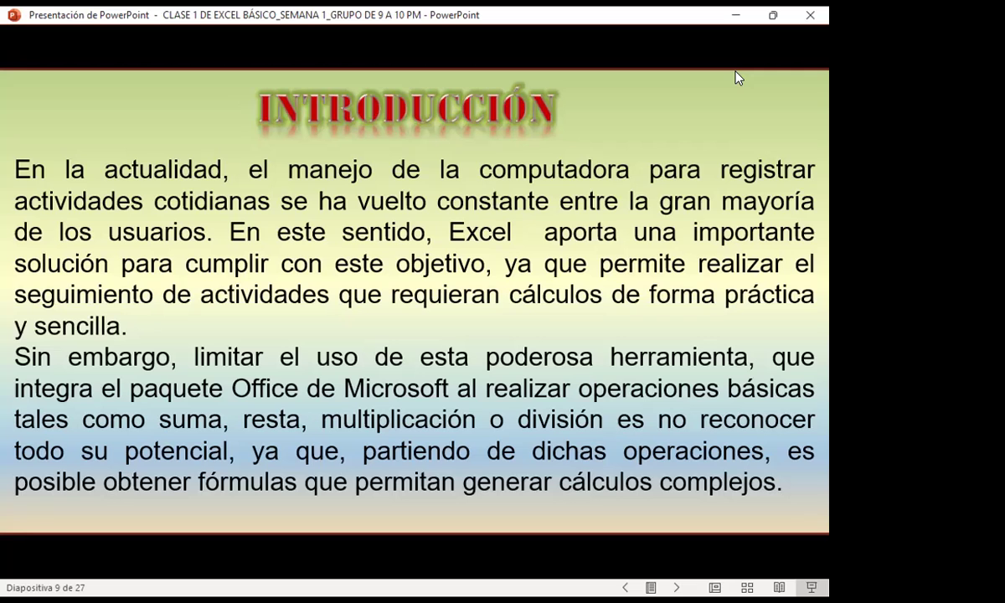
Advance past the Excel 2013 concepts slide to slide 11, Hoja de Cálculo.
{"action": "left_click", "coordinate": [737, 78]}
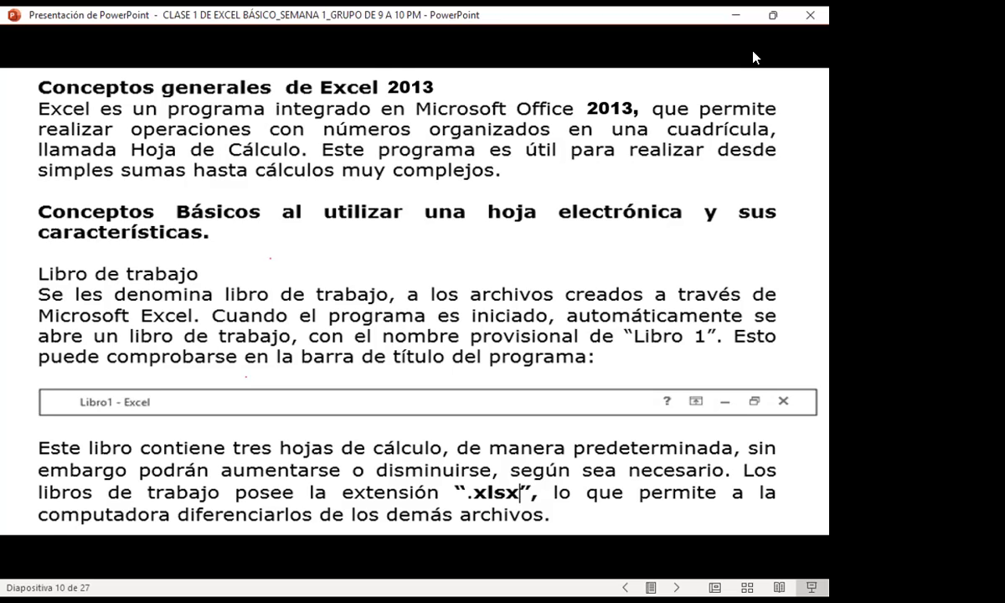
{"action": "key", "text": "Right"}
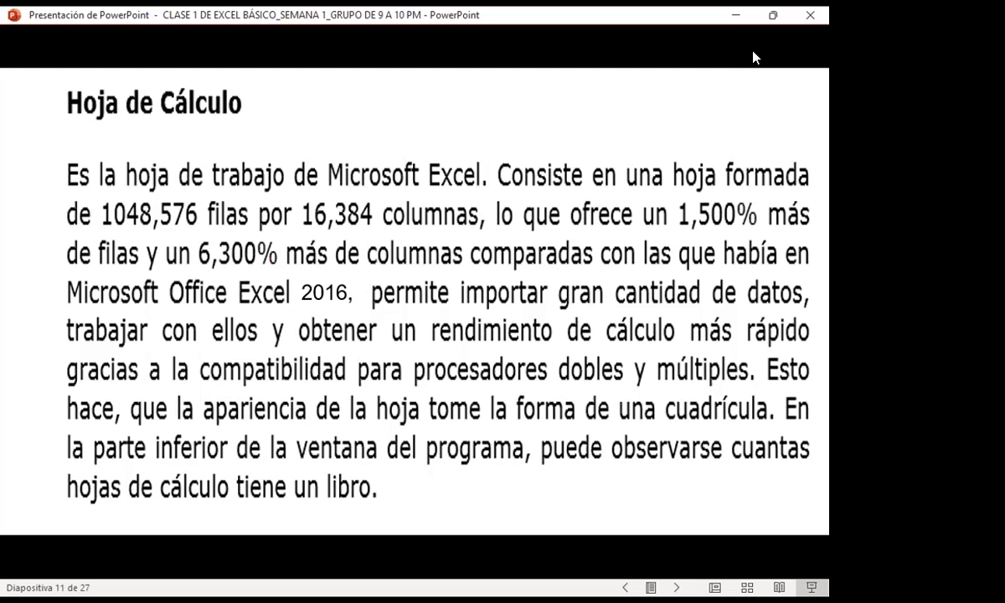
Advance the slideshow to slide 12, covering sheet names like Hoja1 and numbered Filas.
{"action": "key", "text": "Right"}
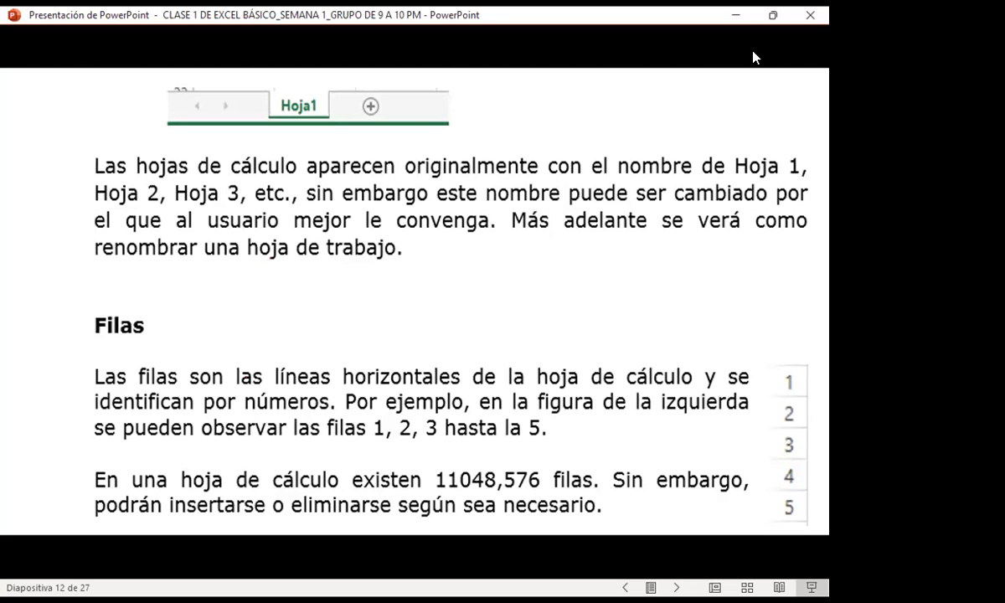
Advance to slide 13, explaining columns A to XFD, active cell A1 and range A1:A10.
{"action": "key", "text": "Right"}
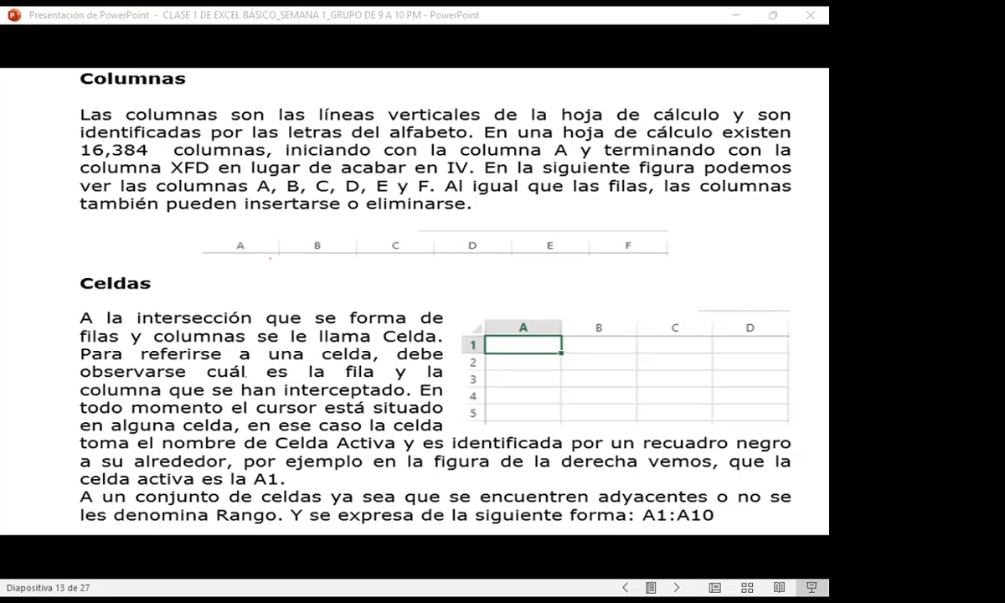
Advance to slide 14, 'Desactivar pantalla de bienvenida', about Office 2013's start screen.
{"action": "key", "text": "Right"}
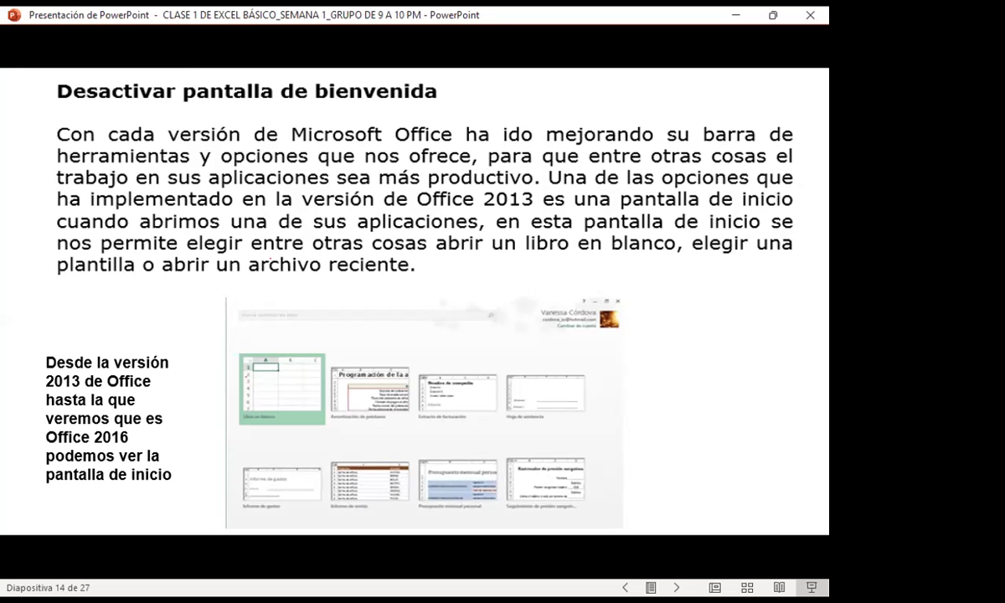
Move past slide 15 to the practice workbook's blank RANGO sheet.
{"action": "key", "text": "Right"}
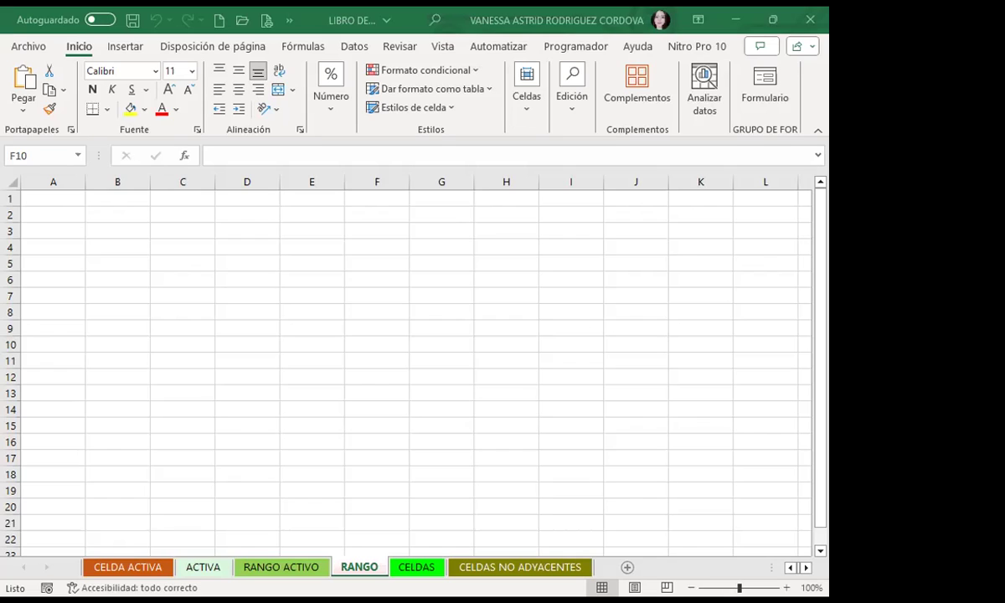
{"action": "left_click", "coordinate": [335, 326]}
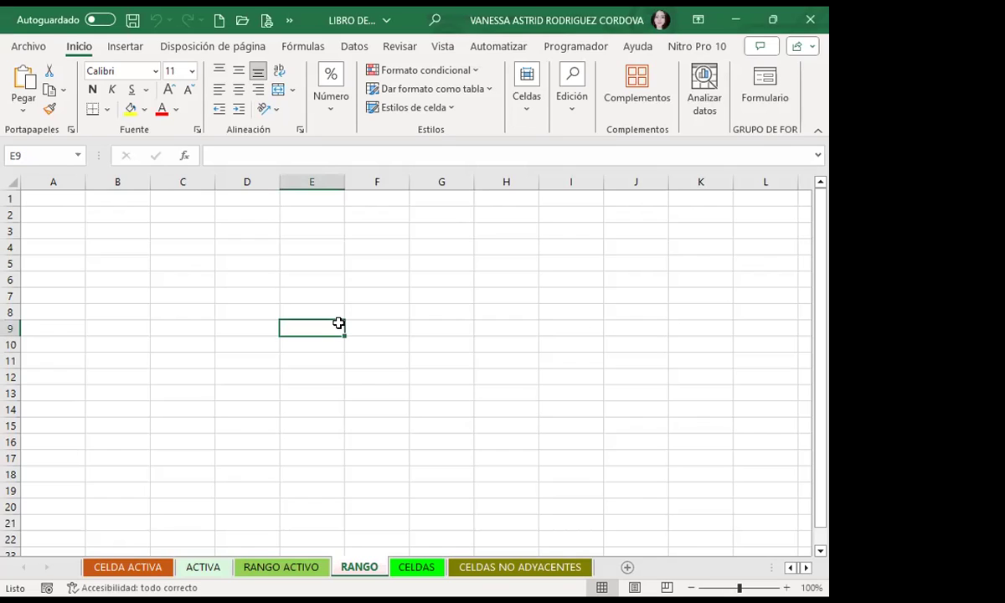
{"action": "left_click", "coordinate": [66, 199]}
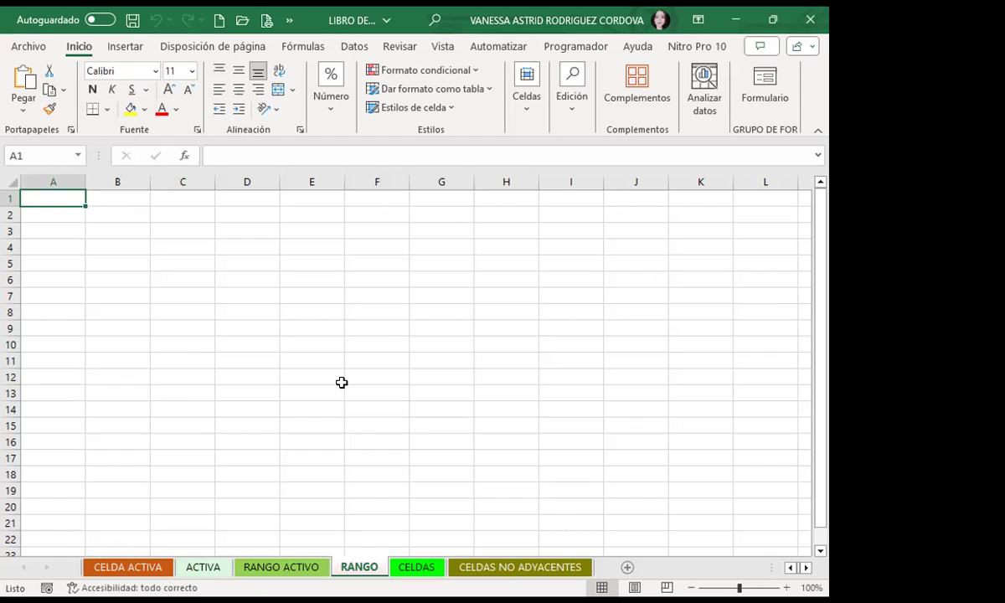
{"action": "key", "text": "ctrl+Down"}
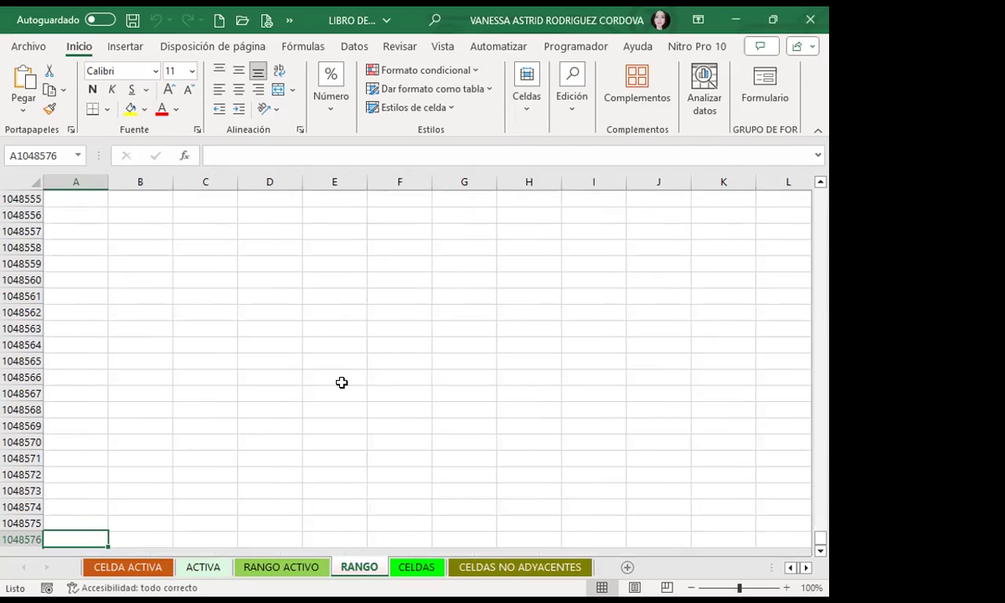
{"action": "key", "text": "ctrl+Home"}
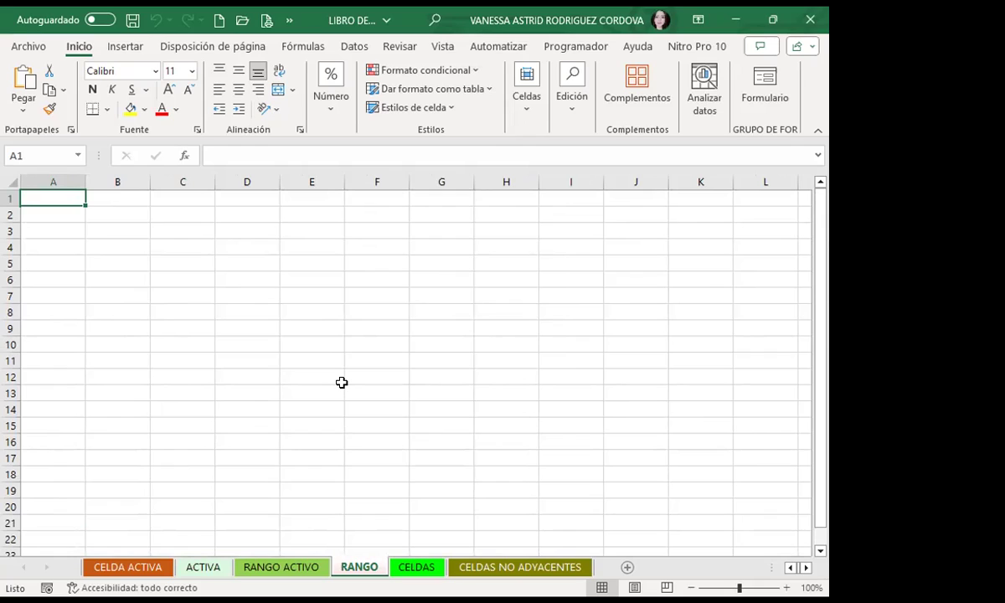
{"action": "key", "text": "ctrl+Right"}
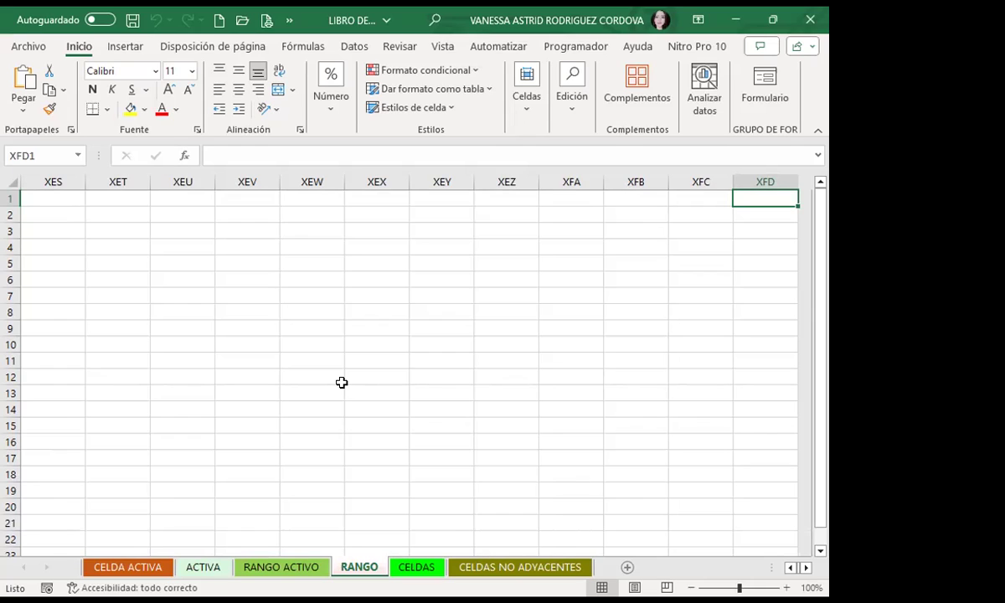
{"action": "key", "text": "ctrl+Home"}
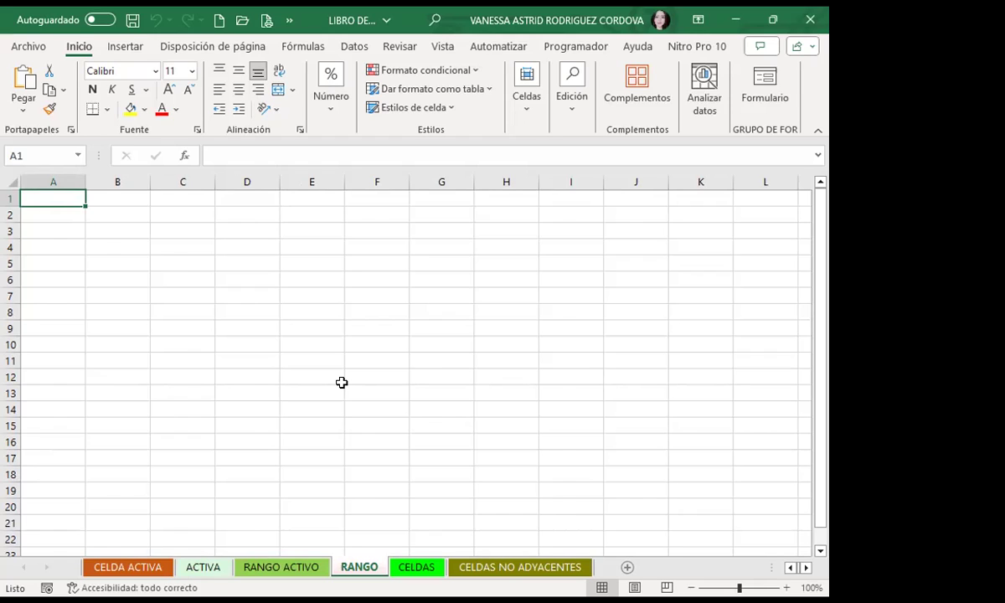
{"action": "key", "text": "ctrl+Down"}
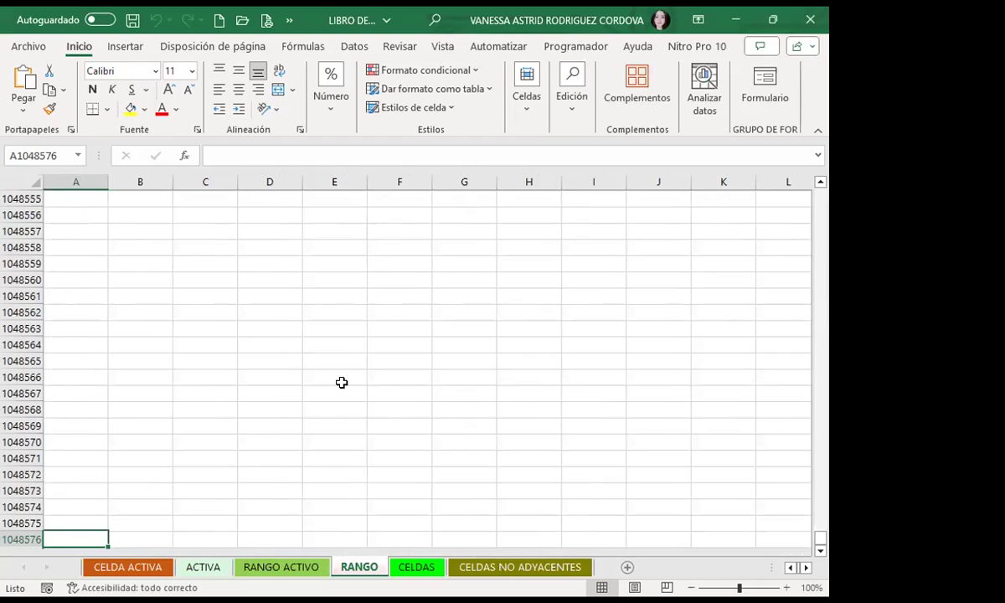
{"action": "key", "text": "ctrl+Up"}
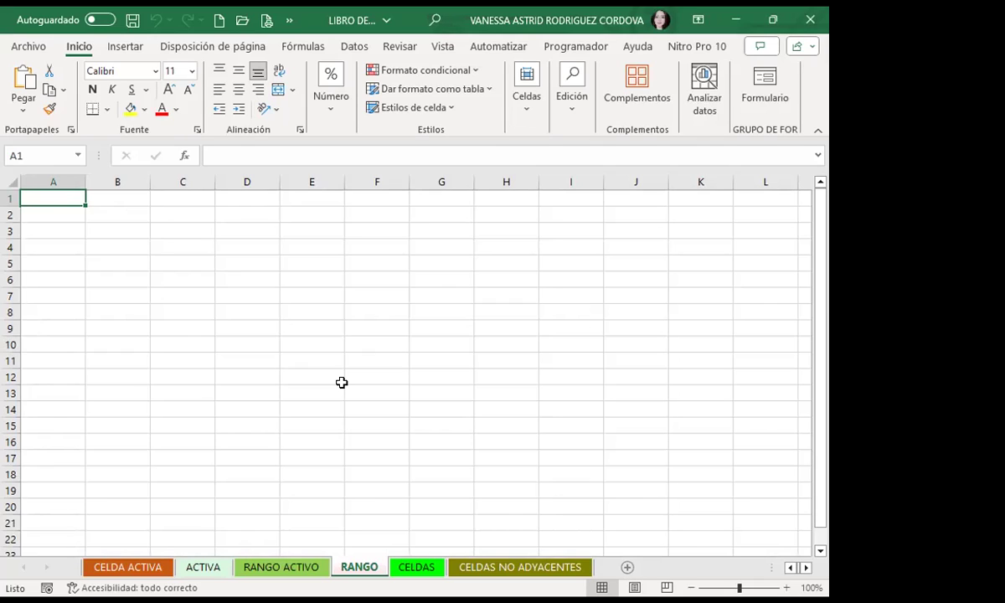
{"action": "left_click", "coordinate": [493, 313]}
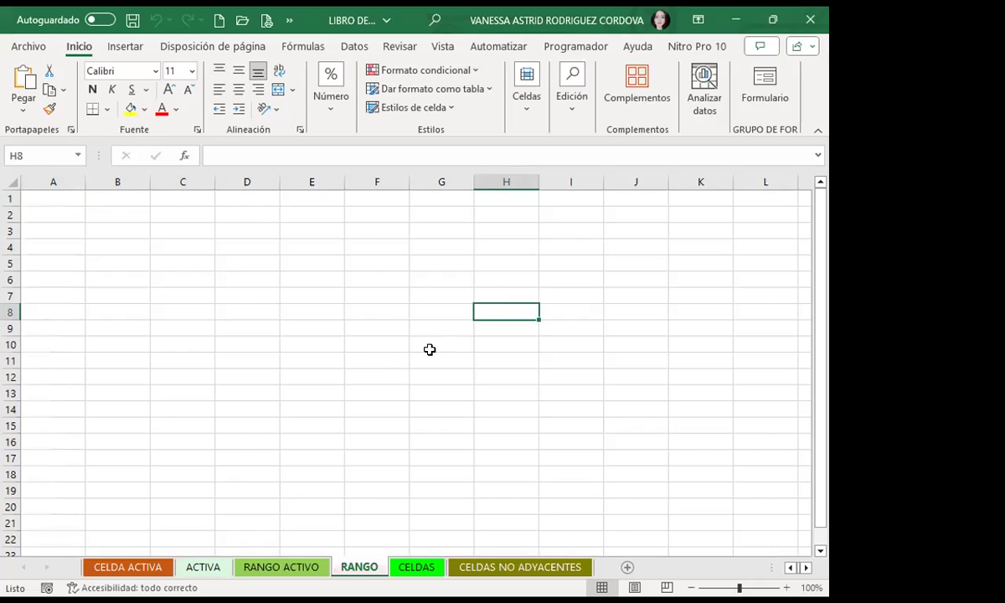
{"action": "left_click", "coordinate": [369, 392]}
{"action": "left_click", "coordinate": [198, 410]}
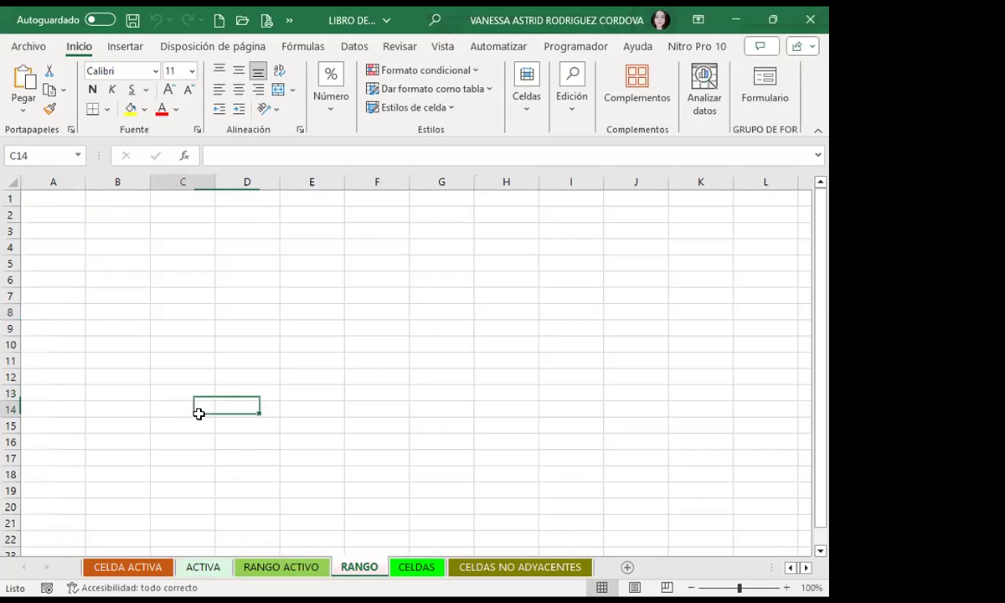
{"action": "left_click", "coordinate": [492, 310]}
{"action": "left_click", "coordinate": [331, 242]}
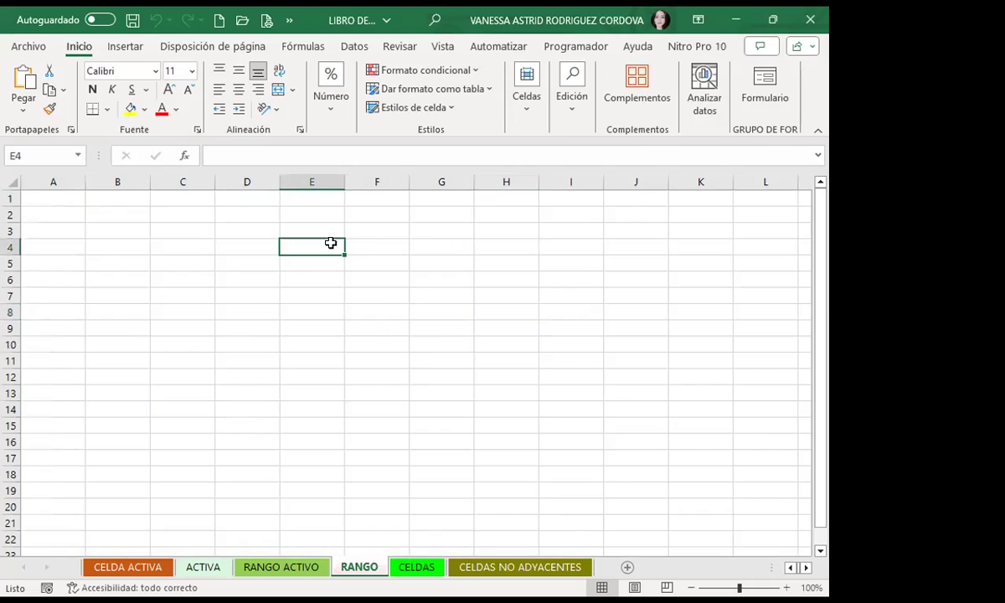
{"action": "left_click", "coordinate": [584, 214]}
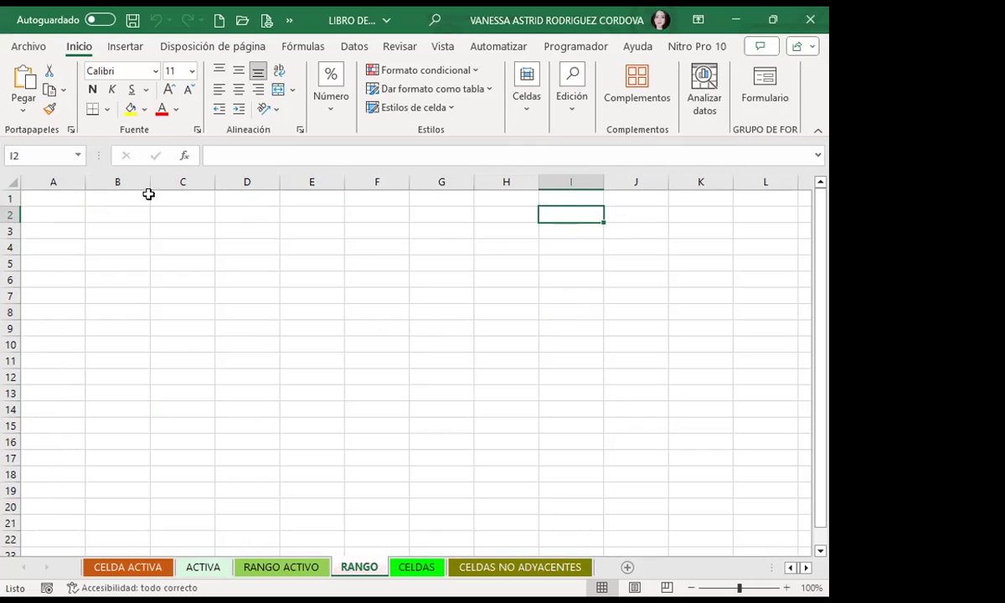
{"action": "left_click", "coordinate": [245, 244]}
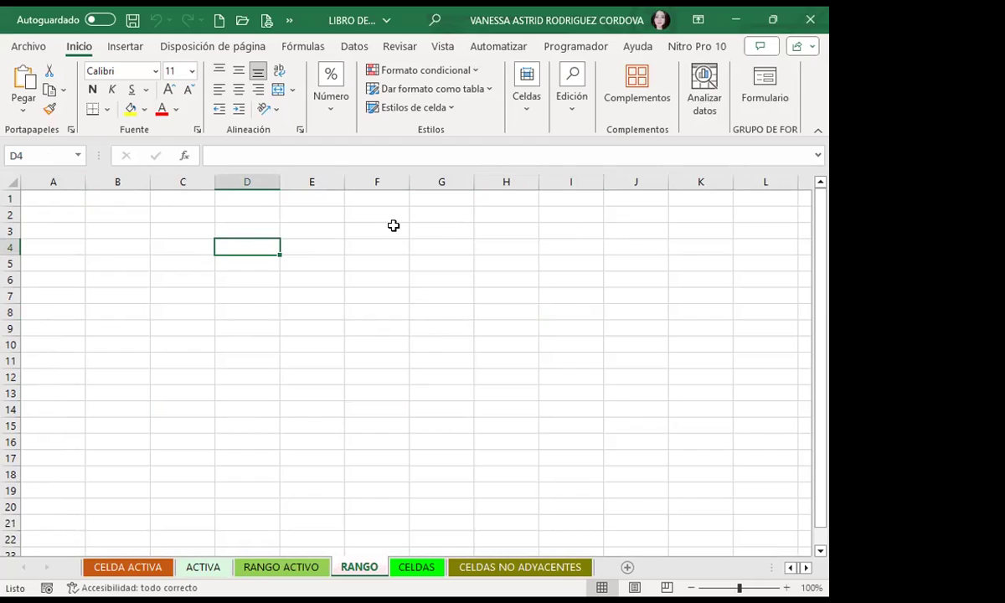
Select the block F2:I14 from I14 and enter HOLA as I14's entry.
{"action": "left_click_drag", "start_coordinate": [390, 227], "coordinate": [550, 410]}
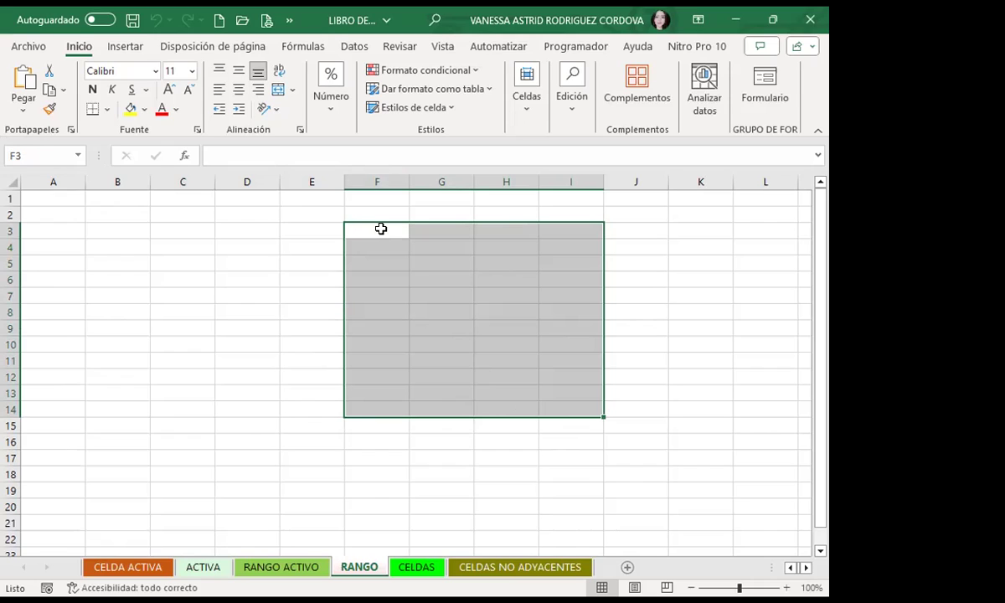
{"action": "mouse_move", "coordinate": [570, 408]}
{"action": "left_mouse_down"}
{"action": "mouse_move", "coordinate": [340, 229]}
{"action": "mouse_move", "coordinate": [354, 214]}
{"action": "left_mouse_up"}
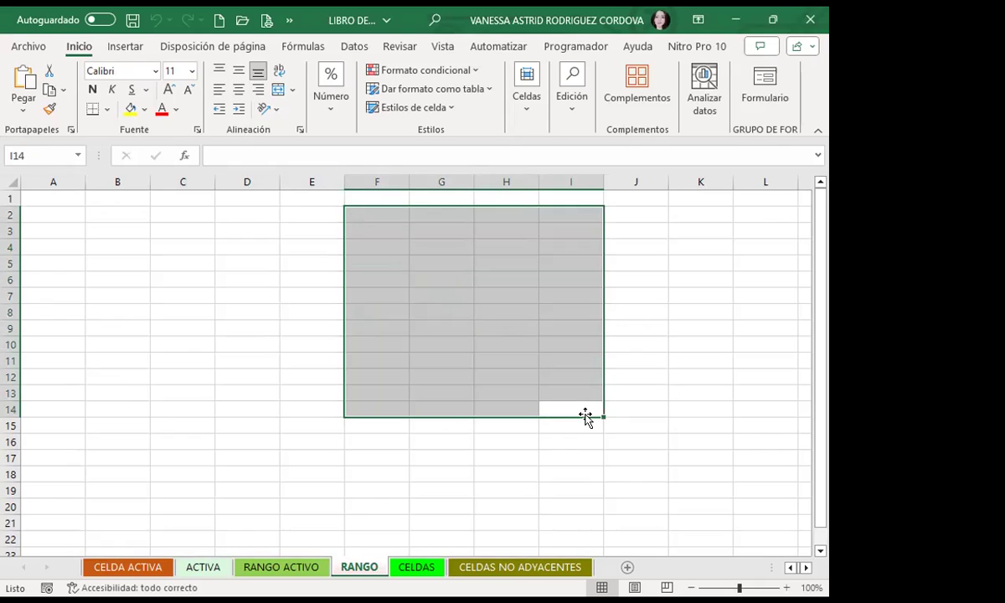
{"action": "type", "text": "HOLA"}
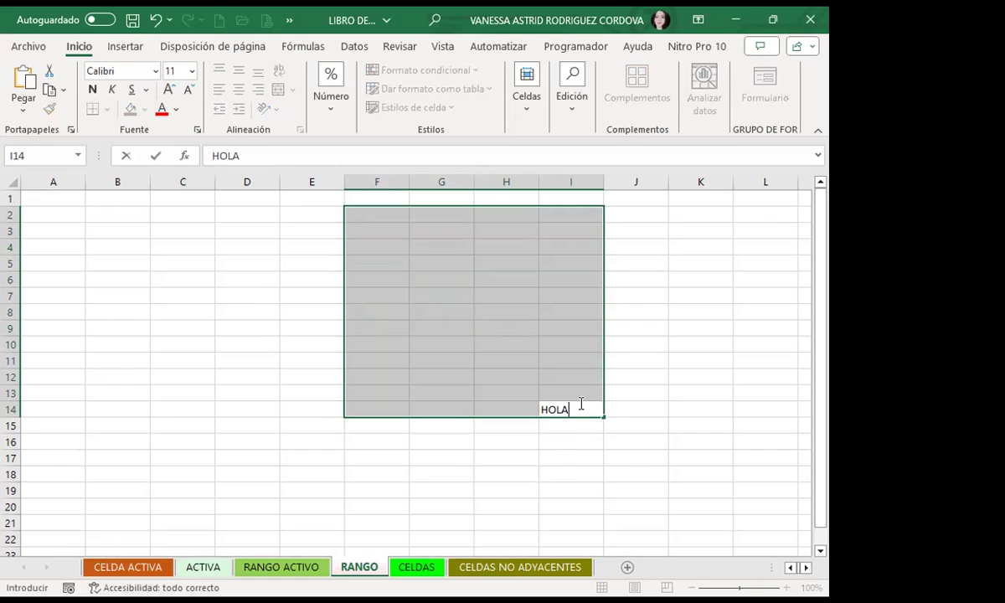
{"action": "key", "text": "Return"}
{"action": "key", "text": "BackSpace"}
Fill HOLA across F2:I14 with Ctrl+Enter, undo it, then select B2:E16.
{"action": "key", "text": "ctrl+Return"}
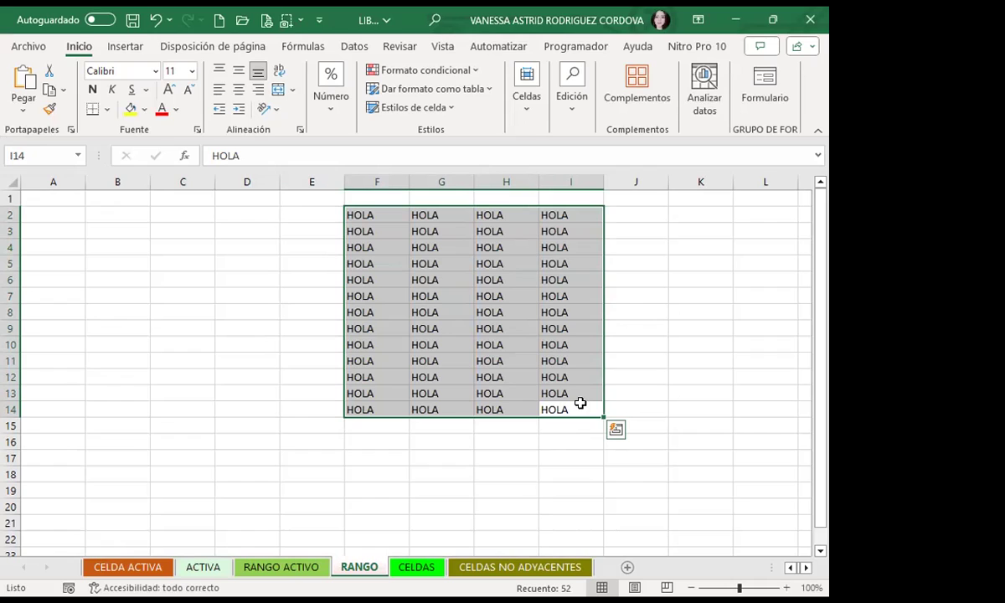
{"action": "key", "text": "ctrl+z"}
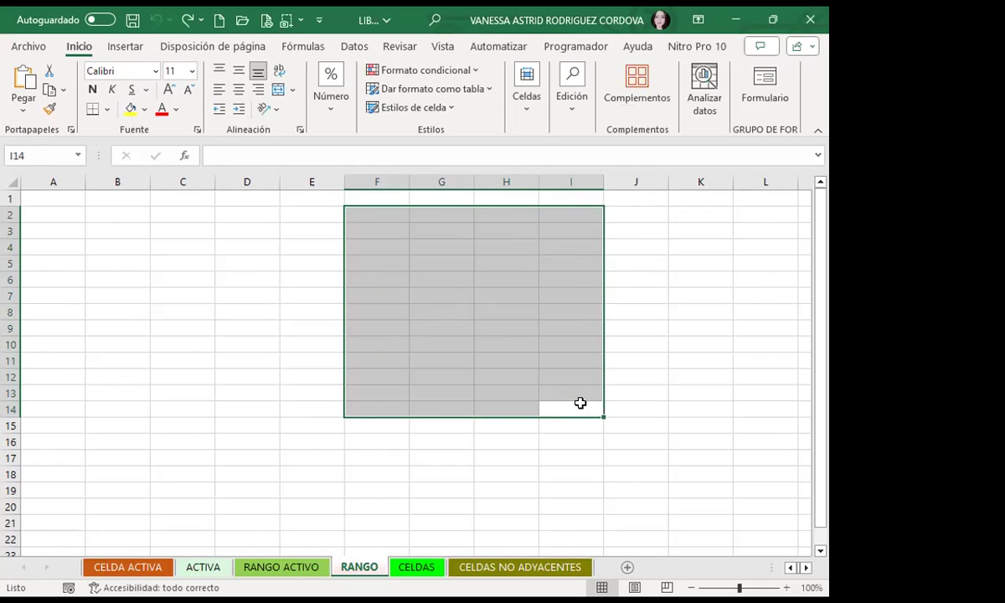
{"action": "mouse_move", "coordinate": [105, 211]}
{"action": "left_mouse_down"}
{"action": "mouse_move", "coordinate": [258, 251]}
{"action": "mouse_move", "coordinate": [312, 442]}
{"action": "left_mouse_up"}
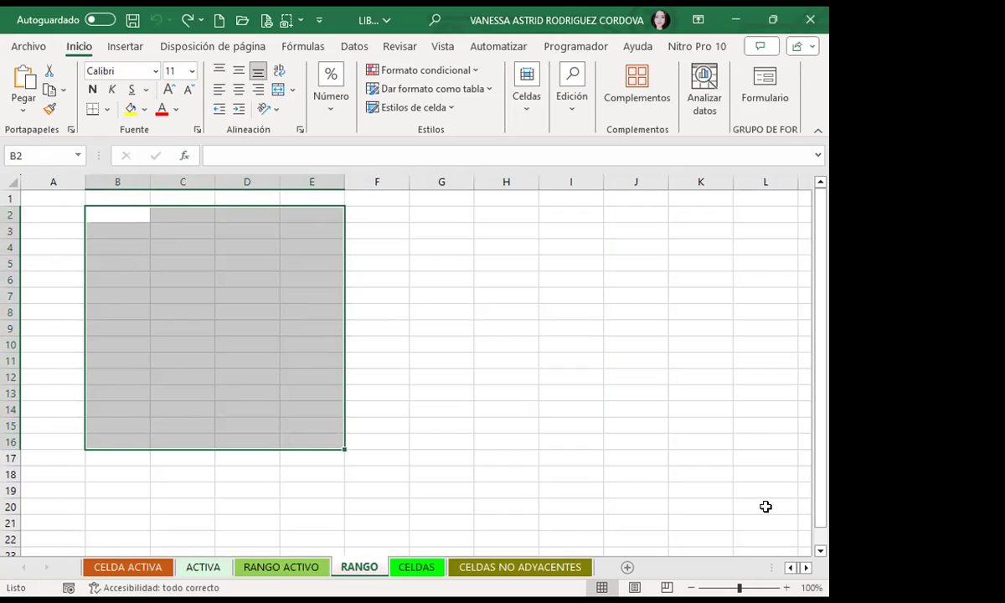
{"action": "left_click", "coordinate": [234, 357]}
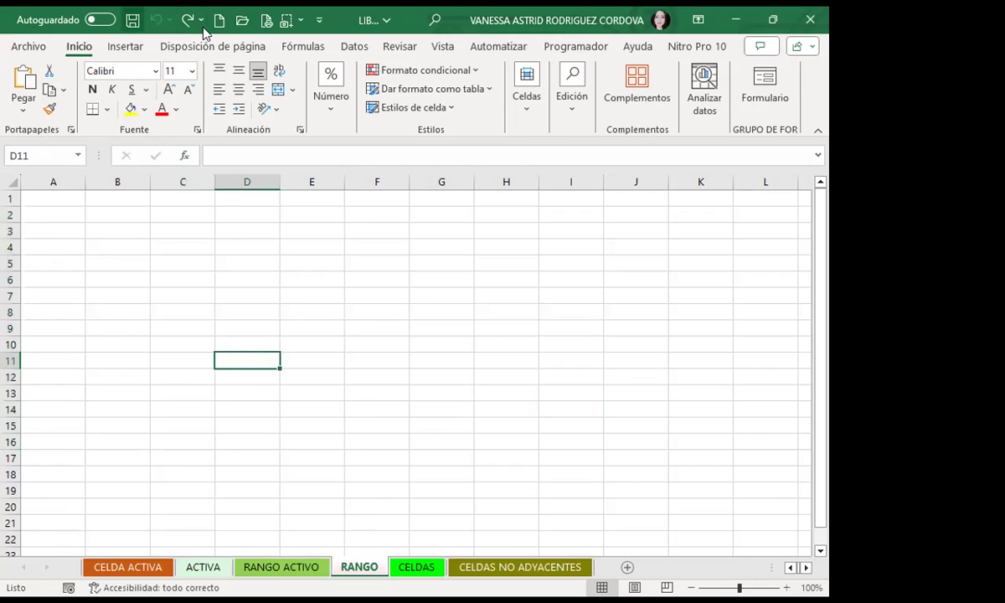
{"action": "left_click", "coordinate": [379, 20]}
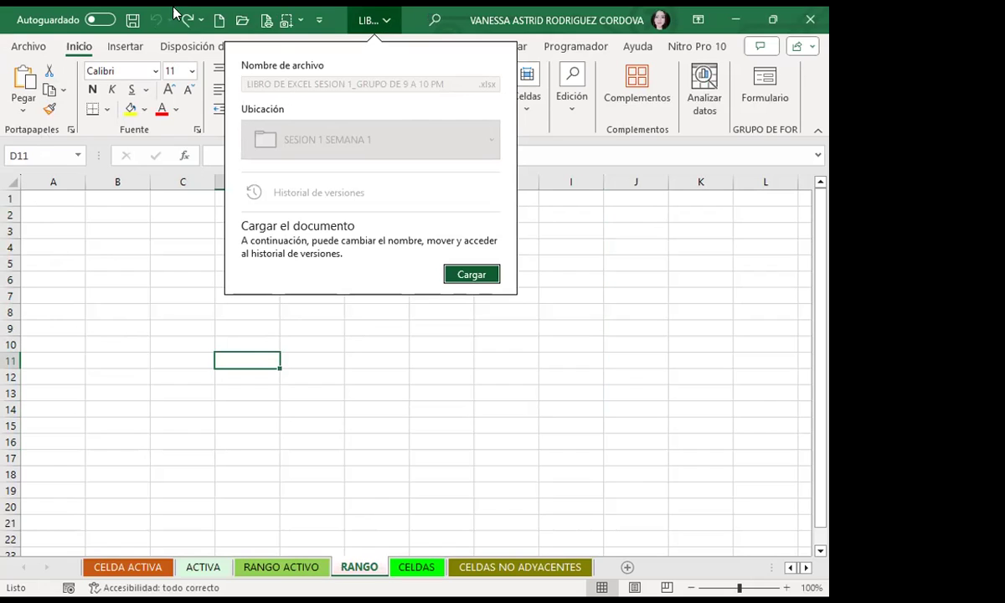
{"action": "left_click", "coordinate": [155, 247]}
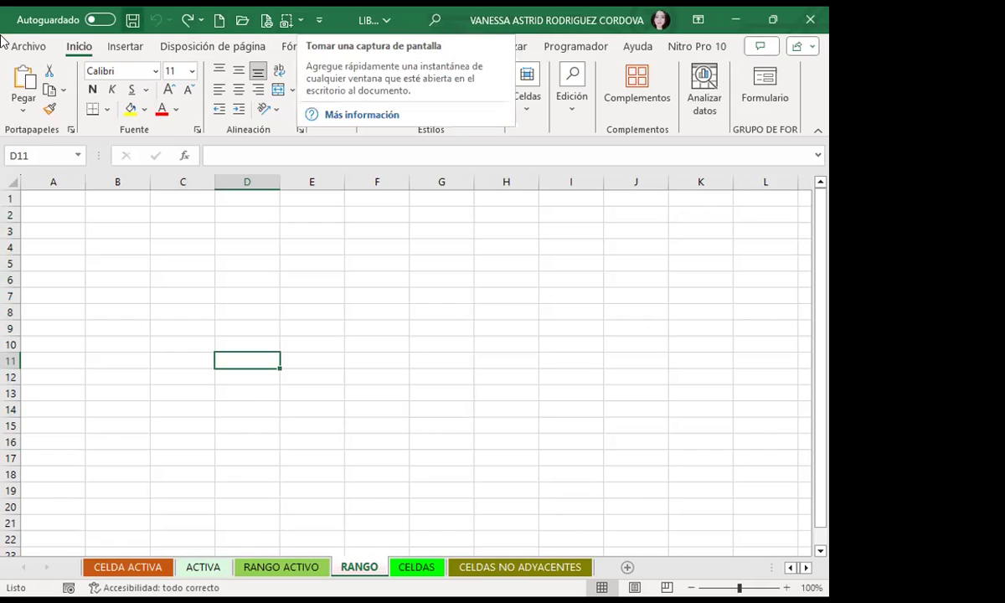
{"action": "left_click", "coordinate": [129, 47]}
{"action": "left_click", "coordinate": [181, 46]}
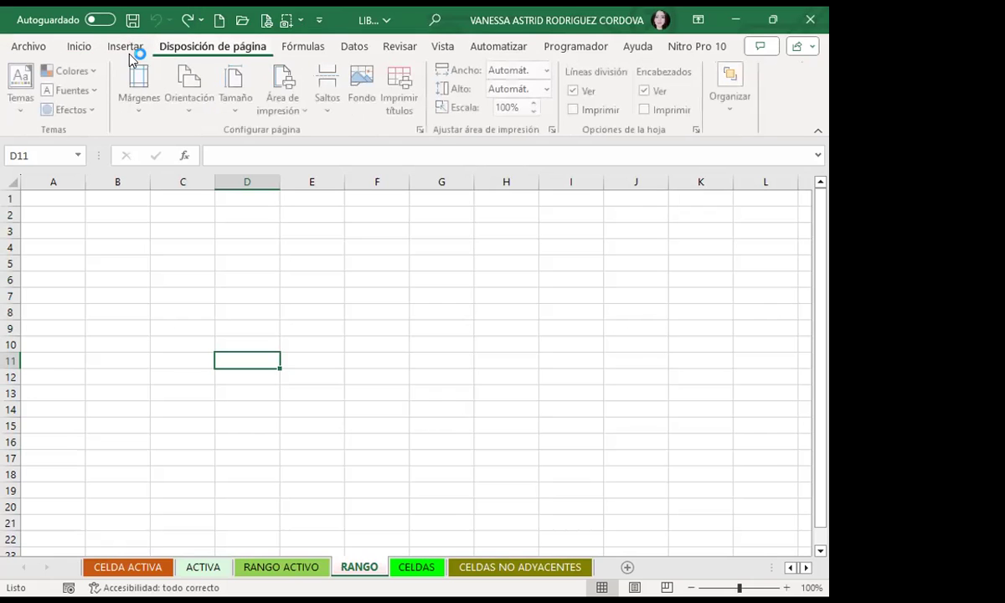
{"action": "left_click", "coordinate": [293, 46]}
{"action": "left_click", "coordinate": [356, 48]}
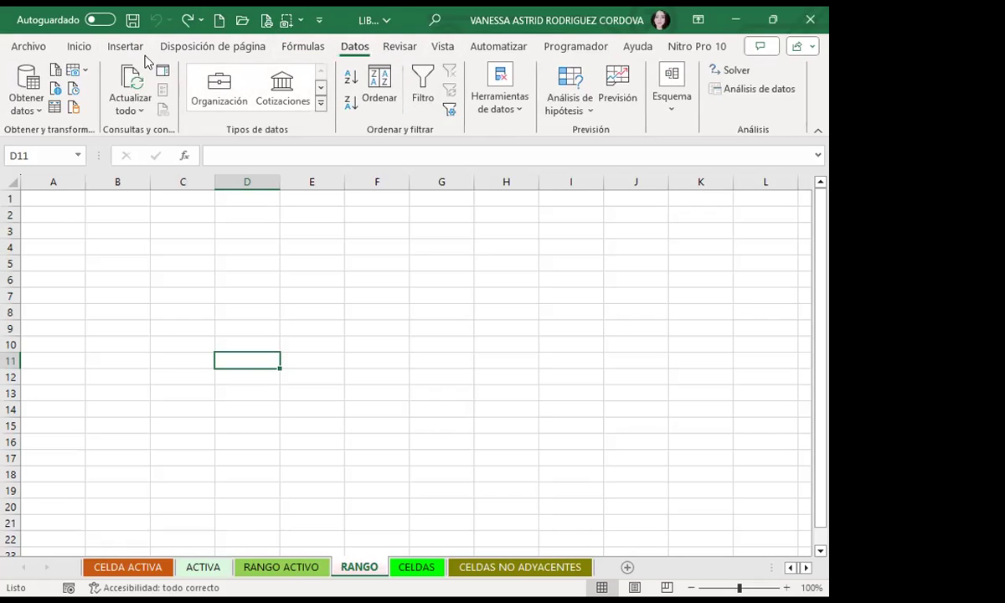
{"action": "left_click", "coordinate": [78, 46]}
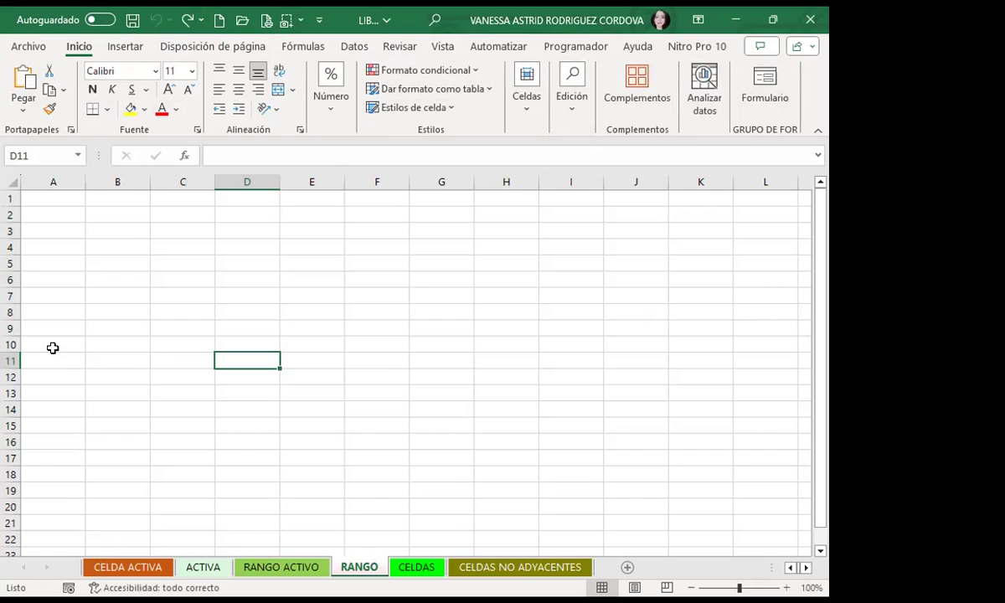
{"action": "left_click", "coordinate": [127, 48]}
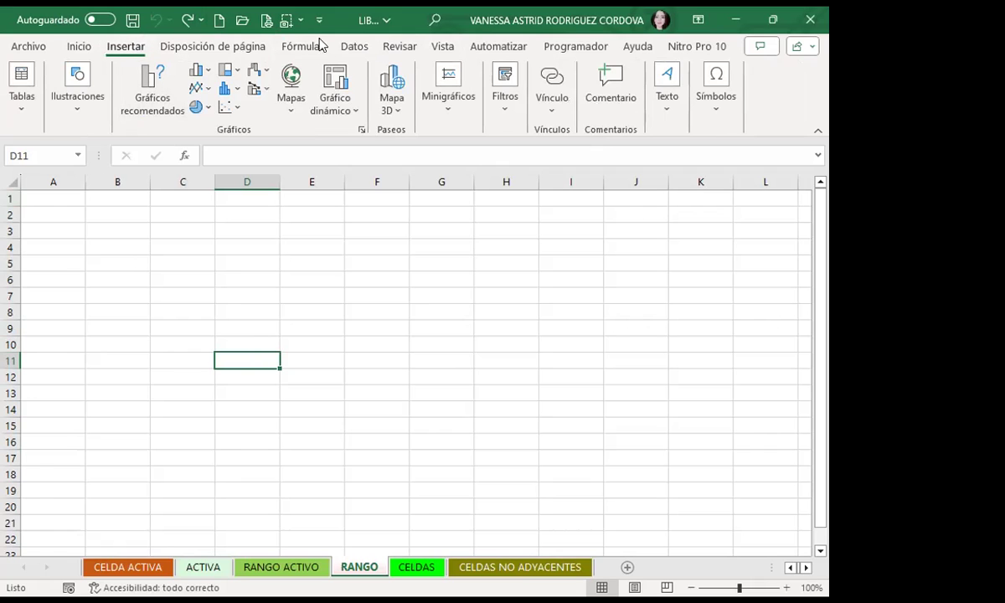
{"action": "left_click", "coordinate": [353, 49]}
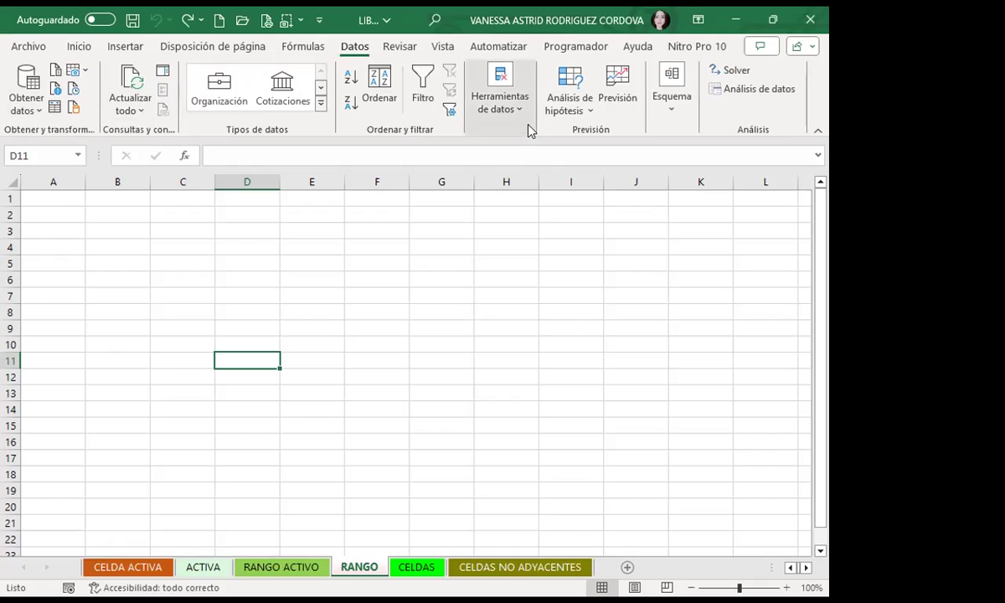
{"action": "left_click", "coordinate": [76, 44]}
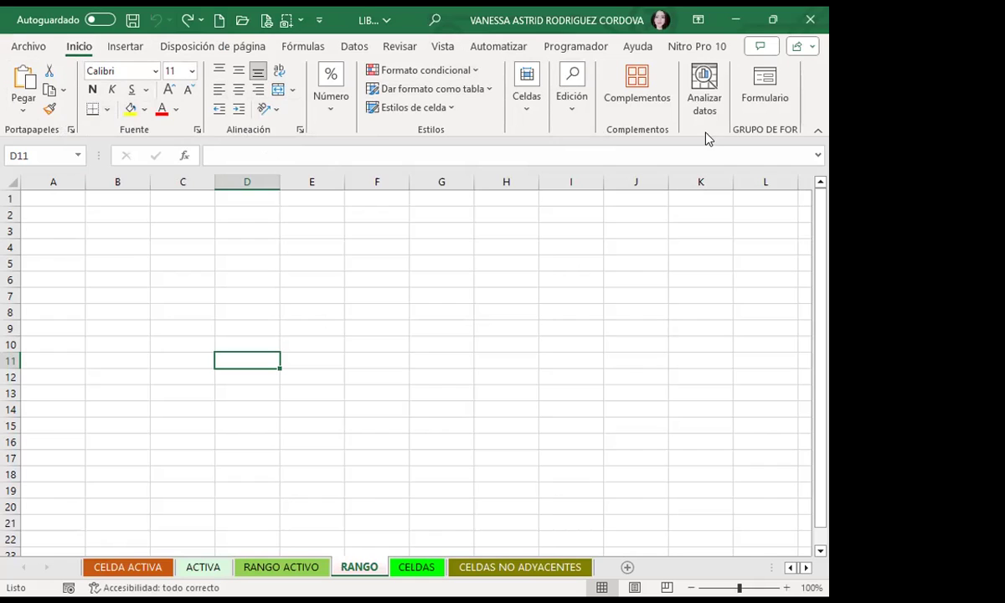
Browse the Format Cells tabs (Number, Alignment, Font, Border, Fill, Protection) and close it unchanged.
{"action": "left_click", "coordinate": [197, 130]}
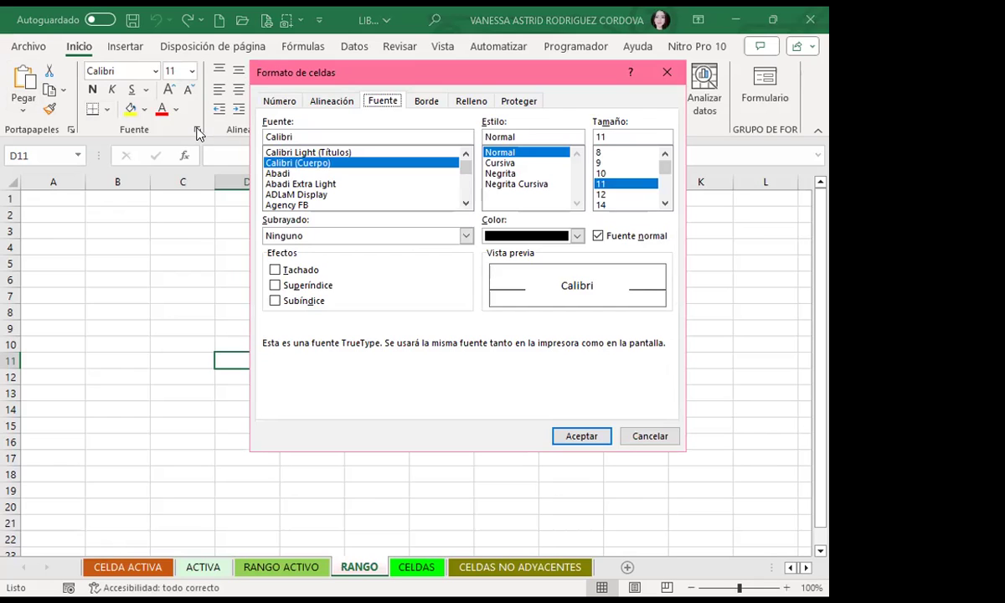
{"action": "left_click", "coordinate": [297, 101]}
{"action": "left_click", "coordinate": [332, 102]}
{"action": "left_click", "coordinate": [382, 101]}
{"action": "left_click", "coordinate": [426, 101]}
{"action": "left_click", "coordinate": [471, 101]}
{"action": "left_click", "coordinate": [519, 102]}
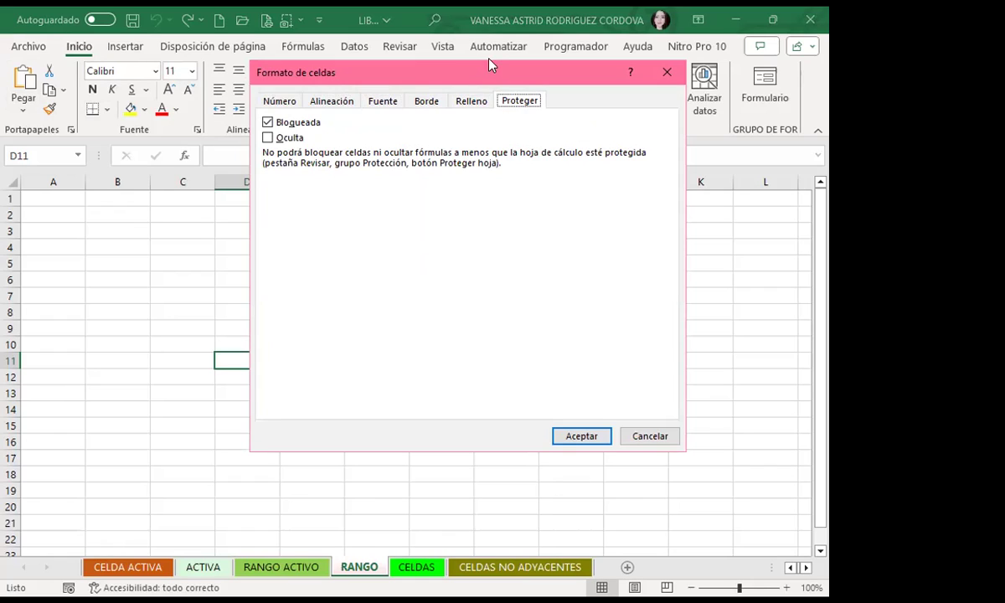
{"action": "left_click_drag", "start_coordinate": [459, 71], "coordinate": [288, 89]}
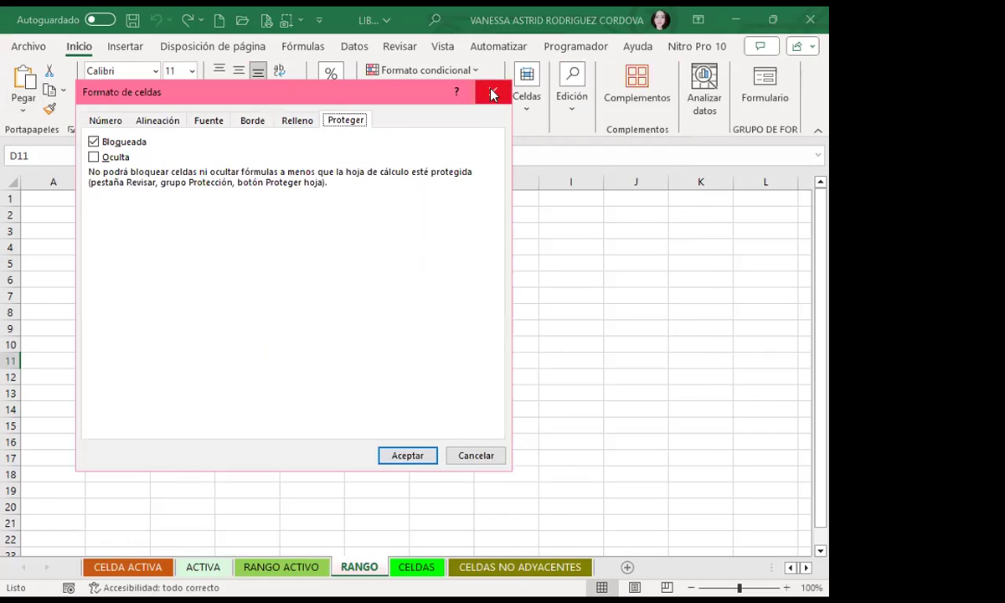
{"action": "left_click", "coordinate": [492, 91]}
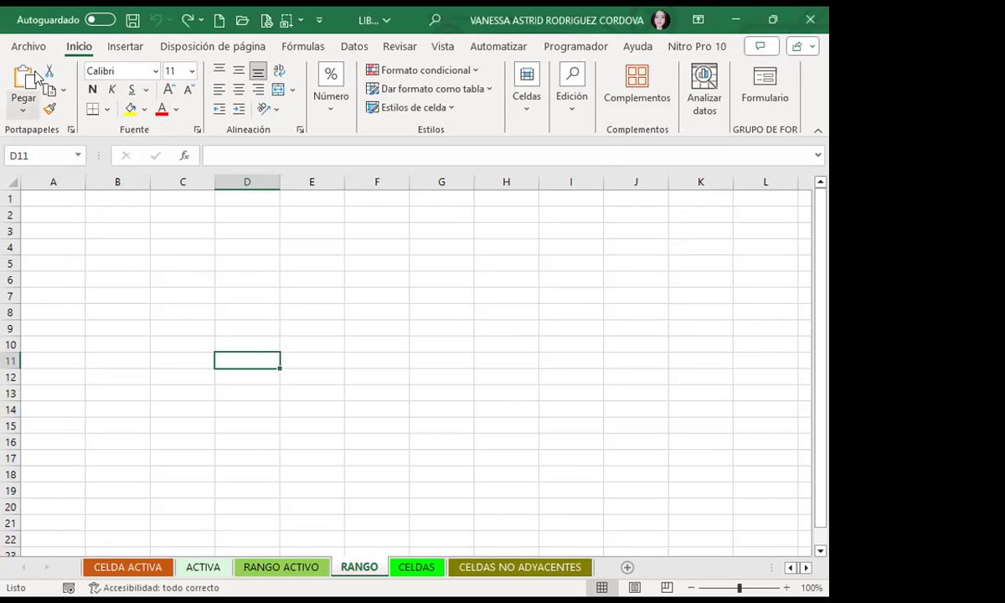
Preview the fill colour choices and gradient fill effects without applying anything.
{"action": "left_click", "coordinate": [144, 110]}
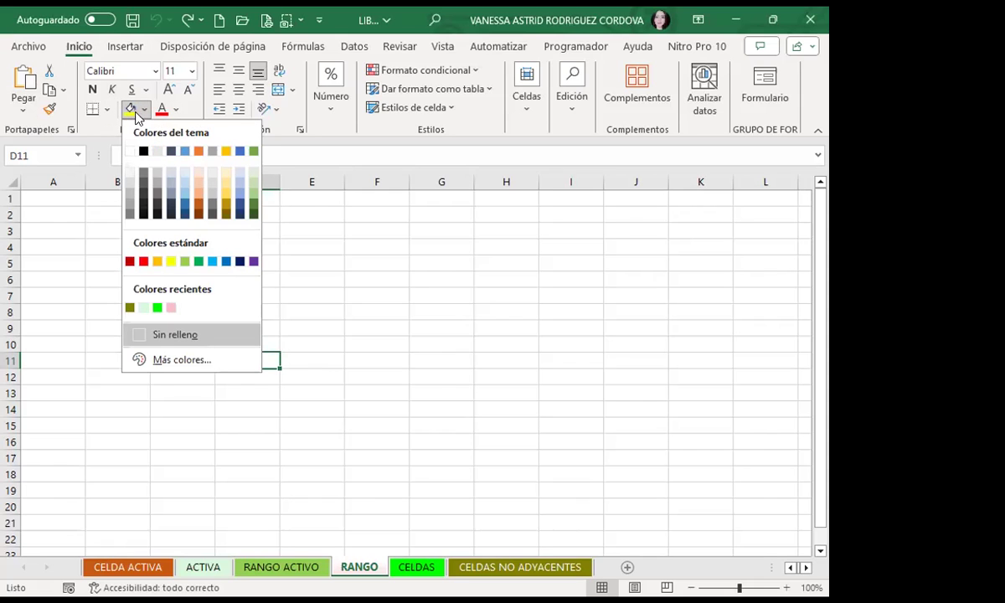
{"action": "key", "text": "Escape"}
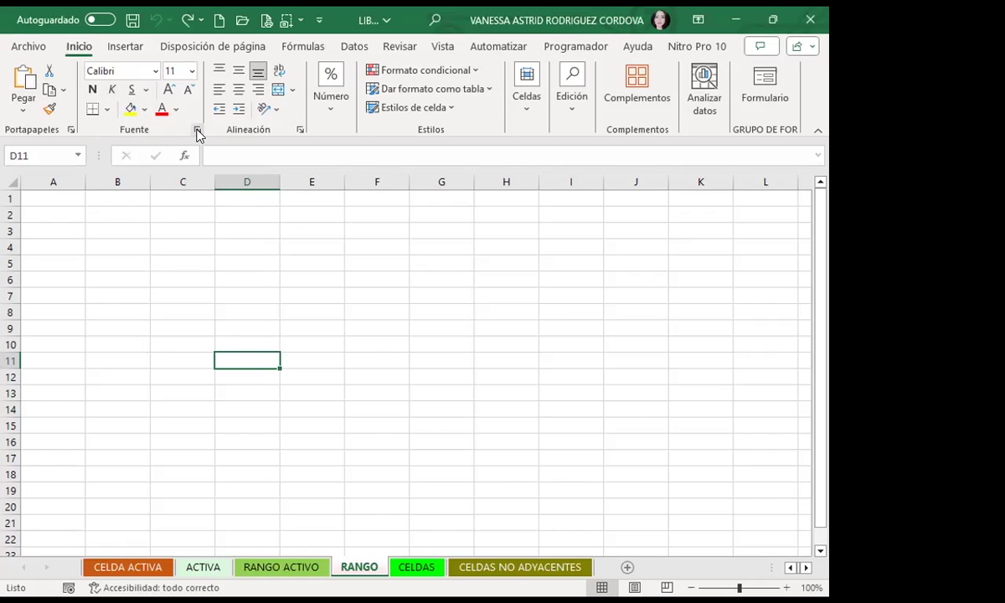
{"action": "left_click", "coordinate": [198, 132]}
{"action": "left_click", "coordinate": [297, 121]}
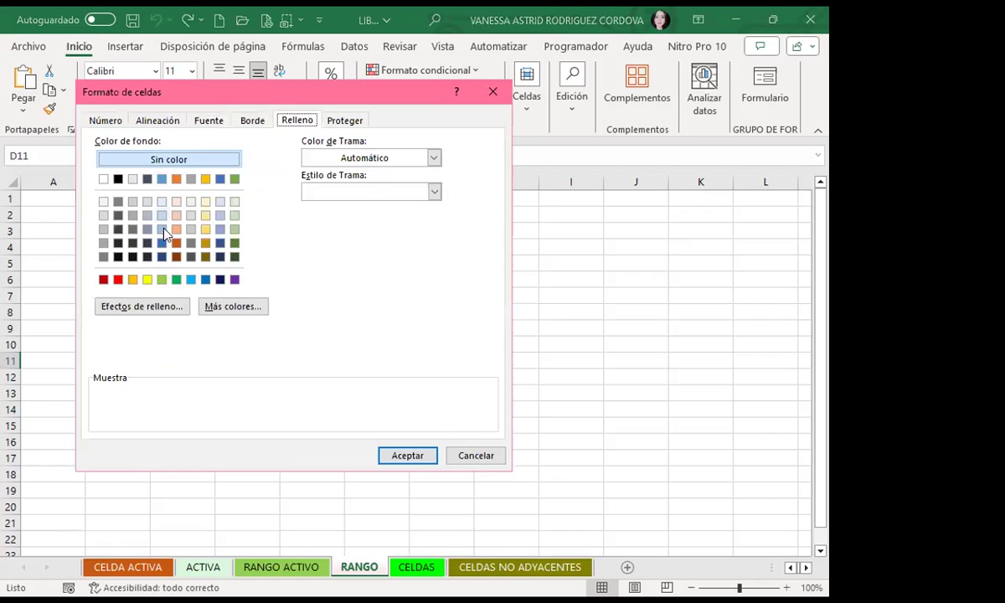
{"action": "left_click", "coordinate": [141, 307]}
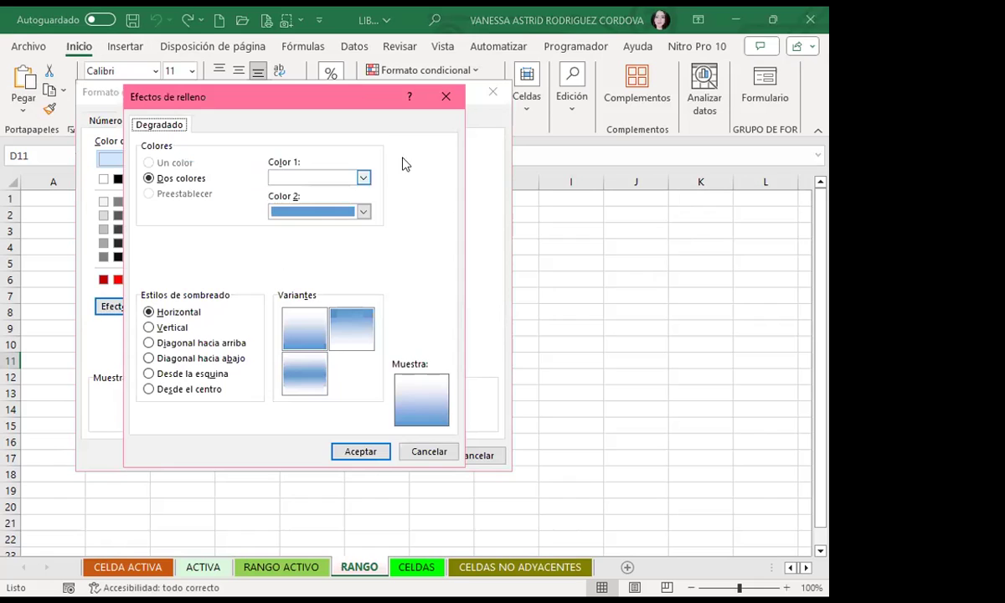
{"action": "left_click", "coordinate": [446, 98]}
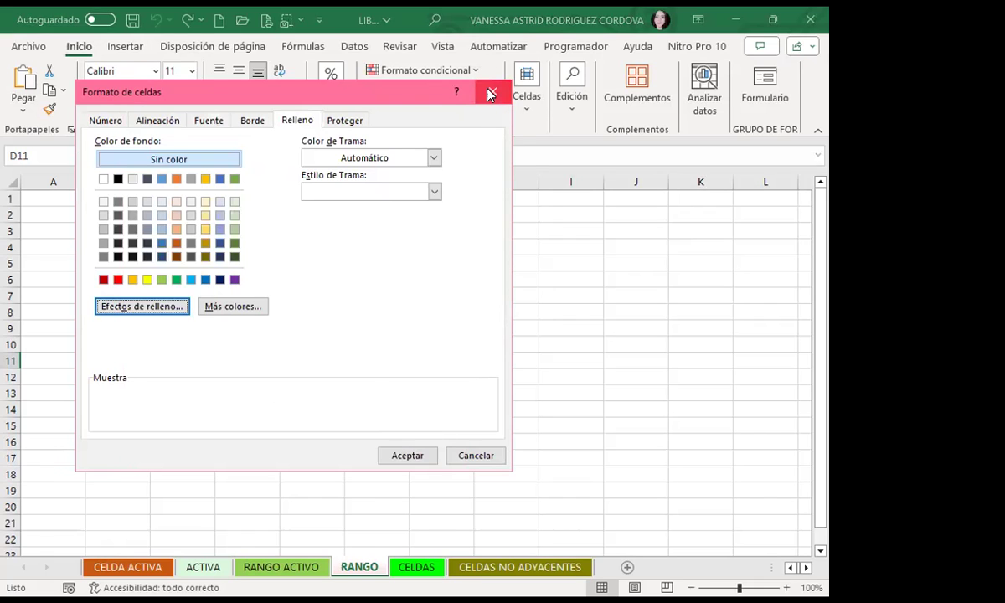
{"action": "left_click", "coordinate": [491, 93]}
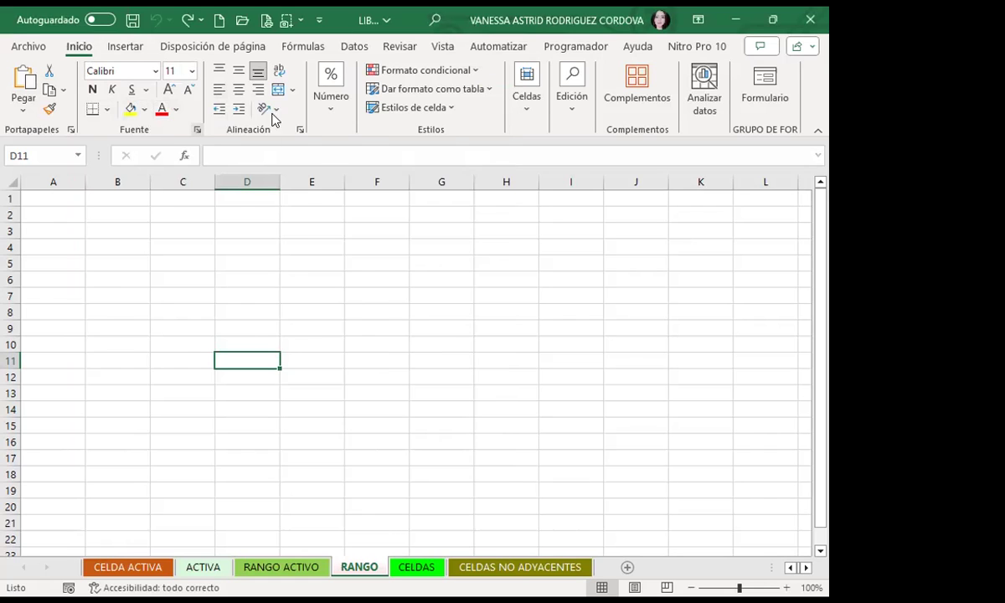
Try a light grey thin reverse diagonal stripe fill pattern, then cancel the dialog.
{"action": "key", "text": "ctrl+shift+f"}
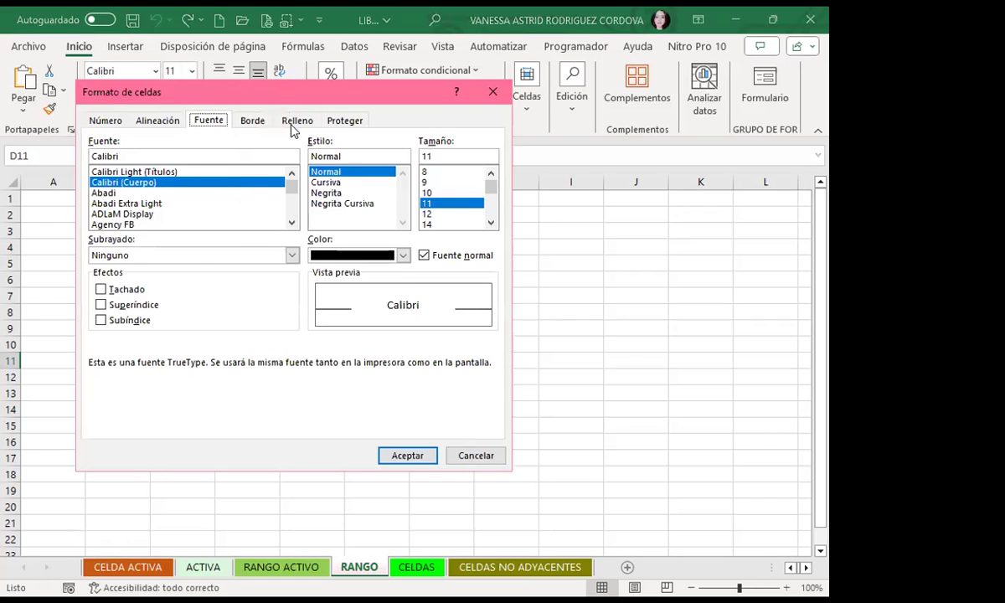
{"action": "left_click", "coordinate": [295, 121]}
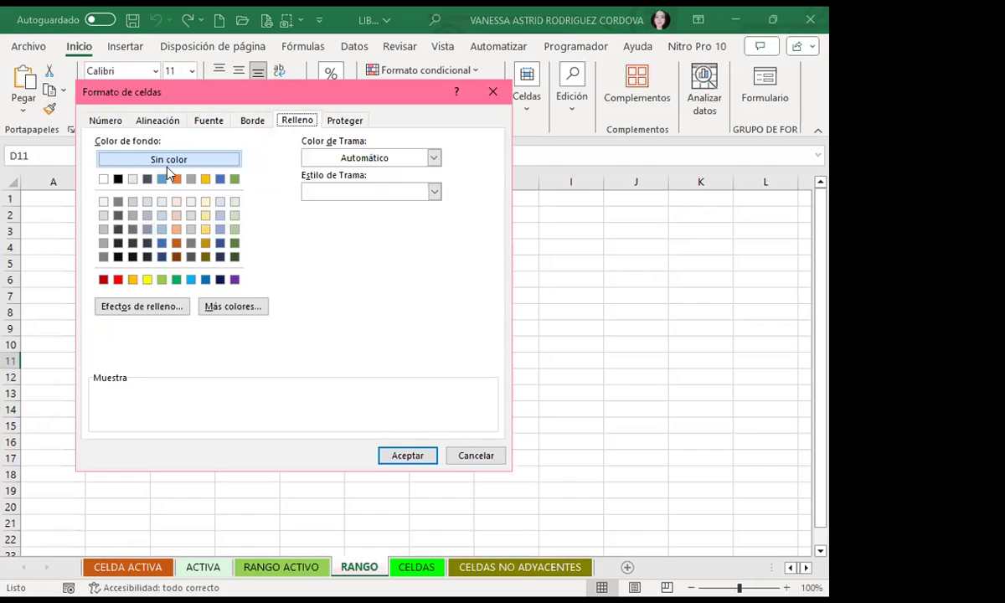
{"action": "left_click", "coordinate": [433, 158]}
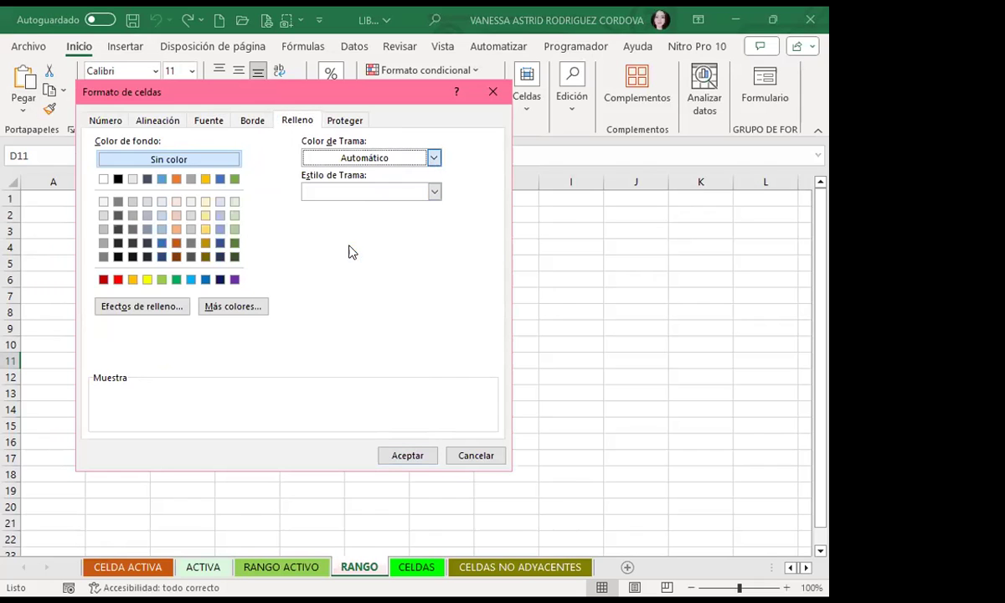
{"action": "left_click", "coordinate": [350, 253]}
{"action": "left_click", "coordinate": [433, 192]}
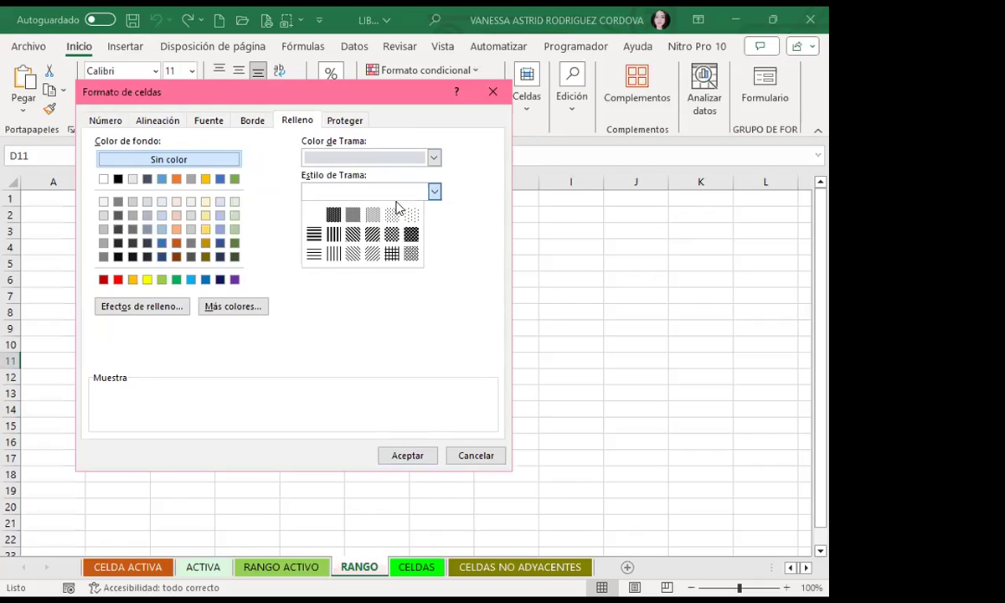
{"action": "left_click", "coordinate": [352, 254]}
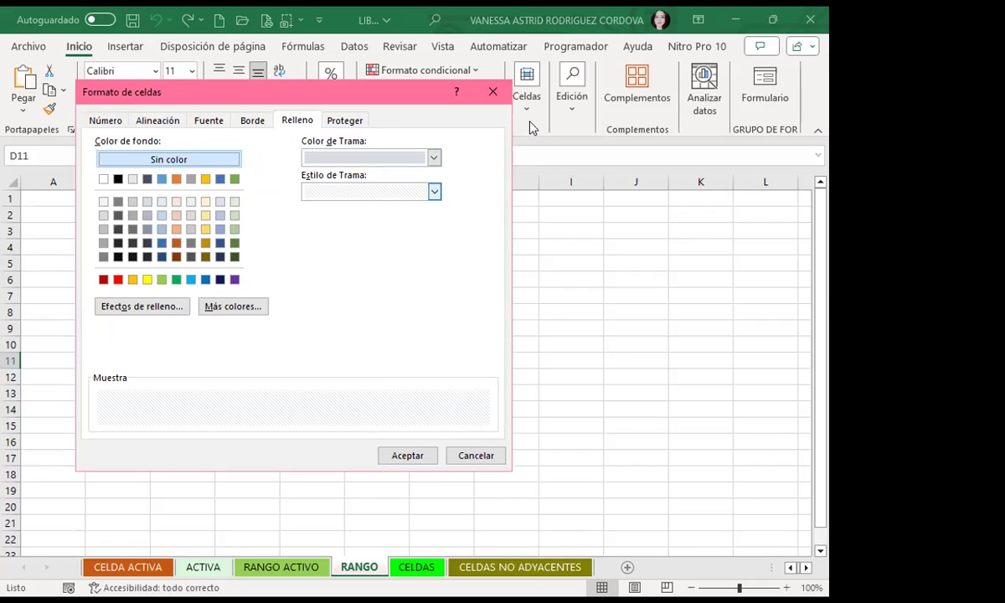
{"action": "left_click", "coordinate": [491, 92]}
Select cells C4, A5 and C3, resize the formula bar, then leave edit mode at J18.
{"action": "left_click", "coordinate": [162, 241]}
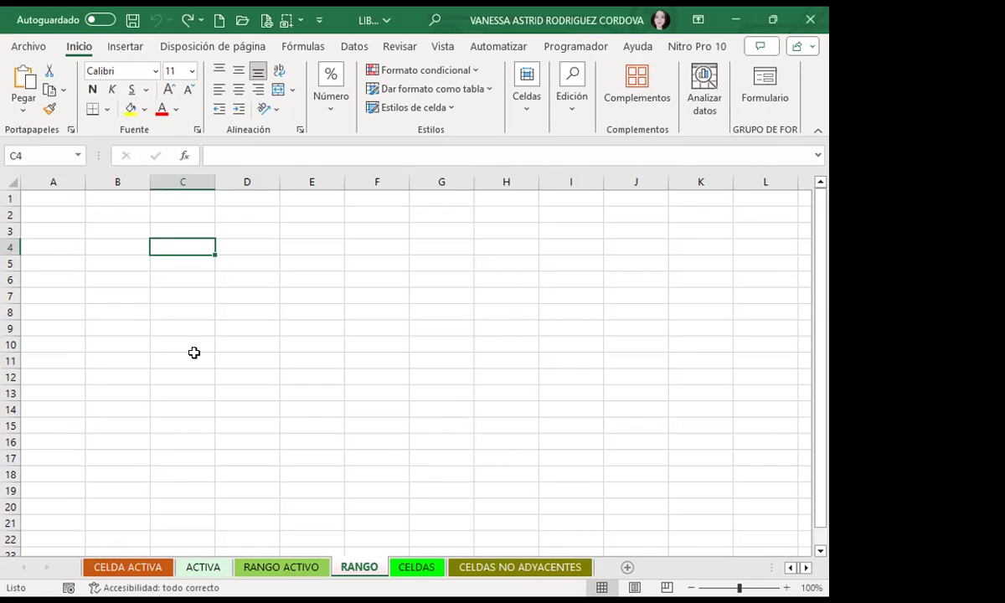
{"action": "left_click", "coordinate": [51, 263]}
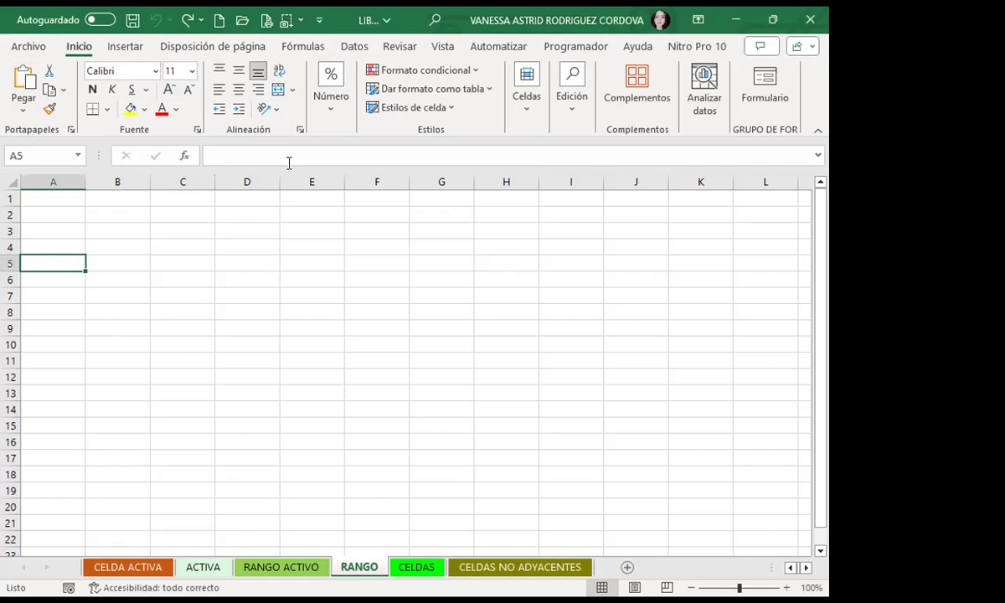
{"action": "left_click", "coordinate": [820, 155]}
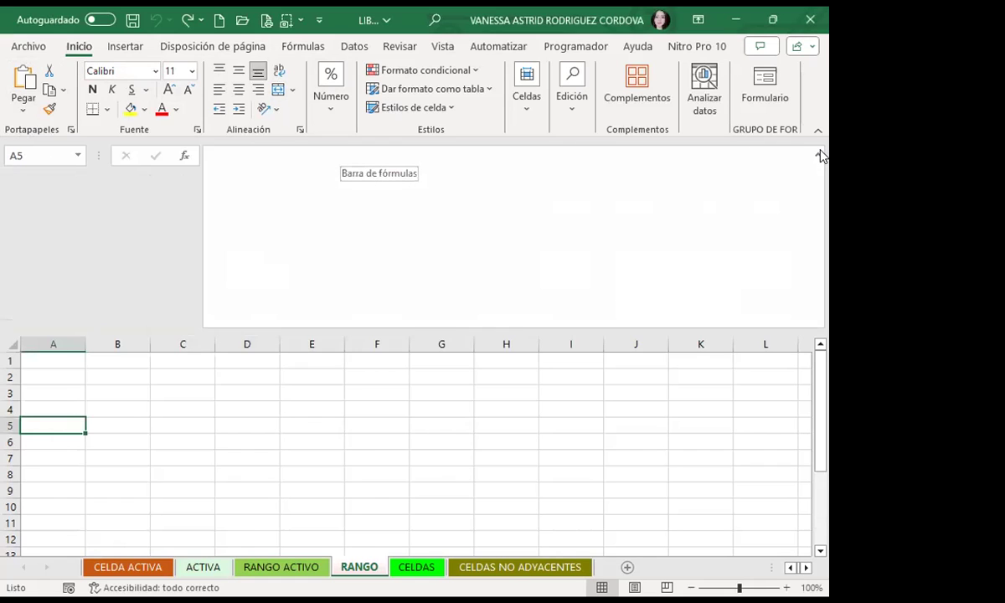
{"action": "left_click", "coordinate": [819, 157]}
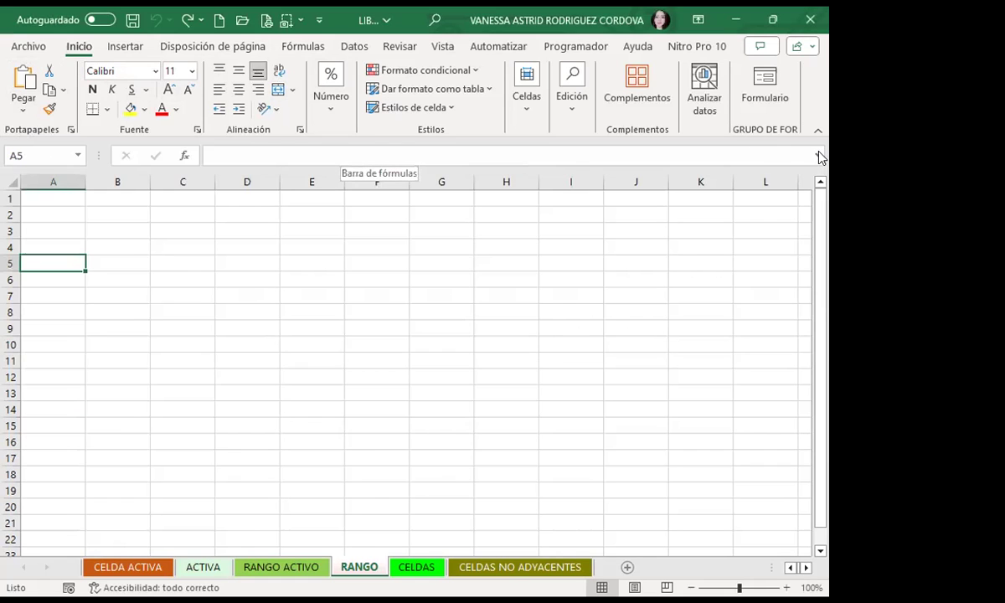
{"action": "left_click_drag", "start_coordinate": [493, 168], "coordinate": [493, 172]}
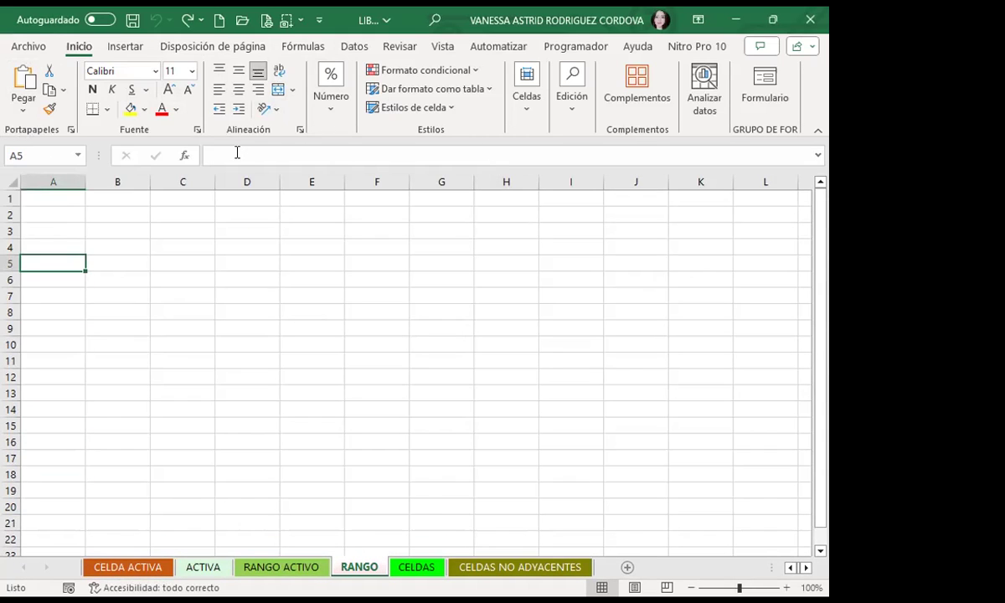
{"action": "left_click", "coordinate": [234, 154]}
{"action": "left_click", "coordinate": [181, 231]}
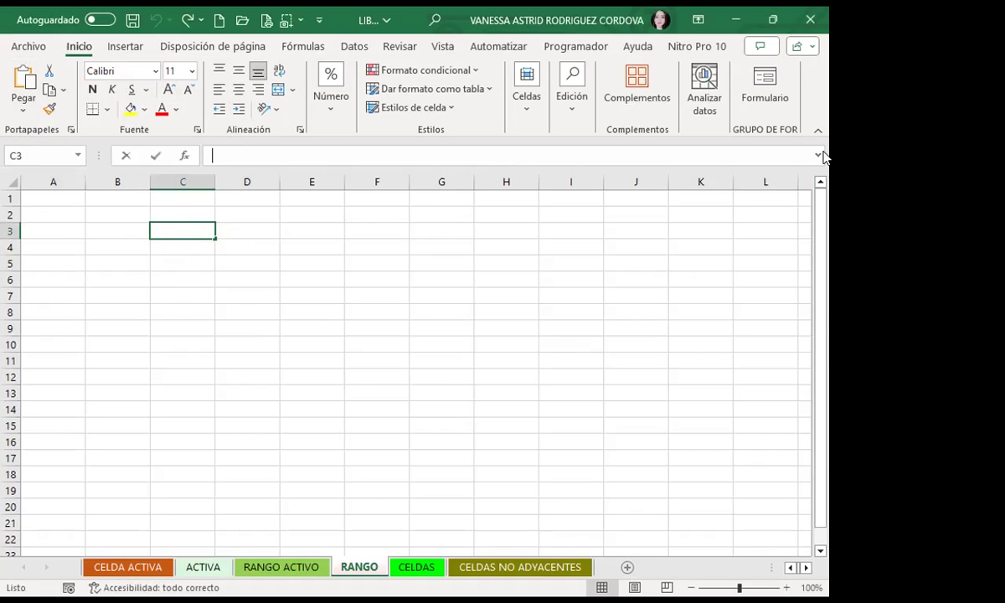
{"action": "left_click", "coordinate": [213, 155]}
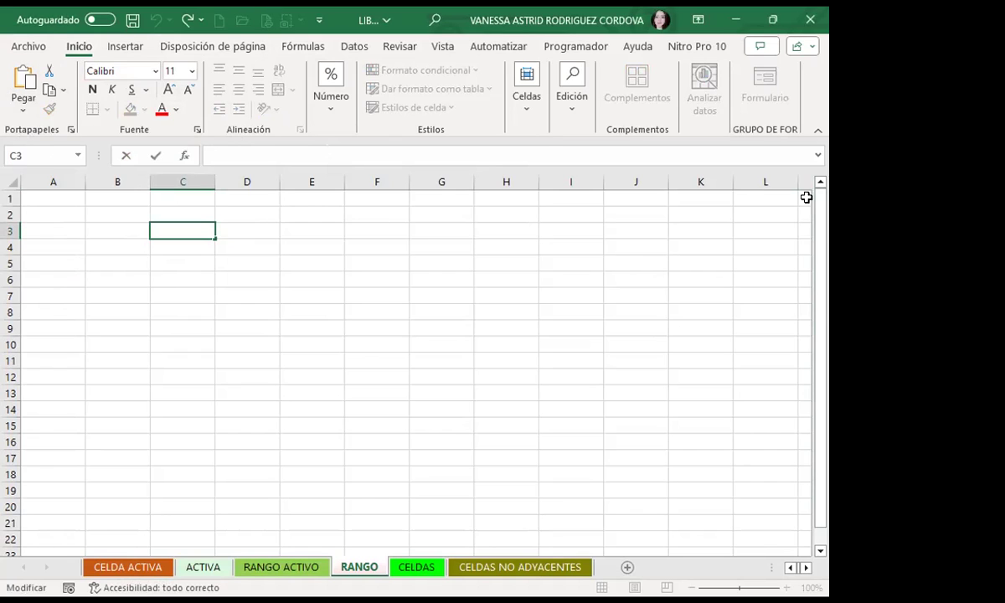
{"action": "left_click_drag", "start_coordinate": [820, 242], "coordinate": [825, 381]}
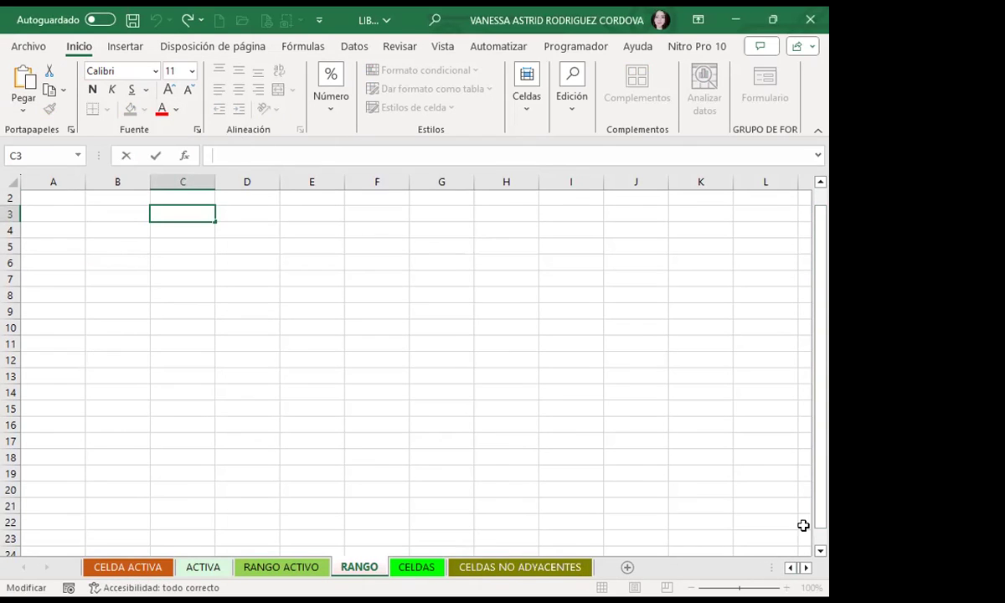
{"action": "left_click", "coordinate": [635, 456]}
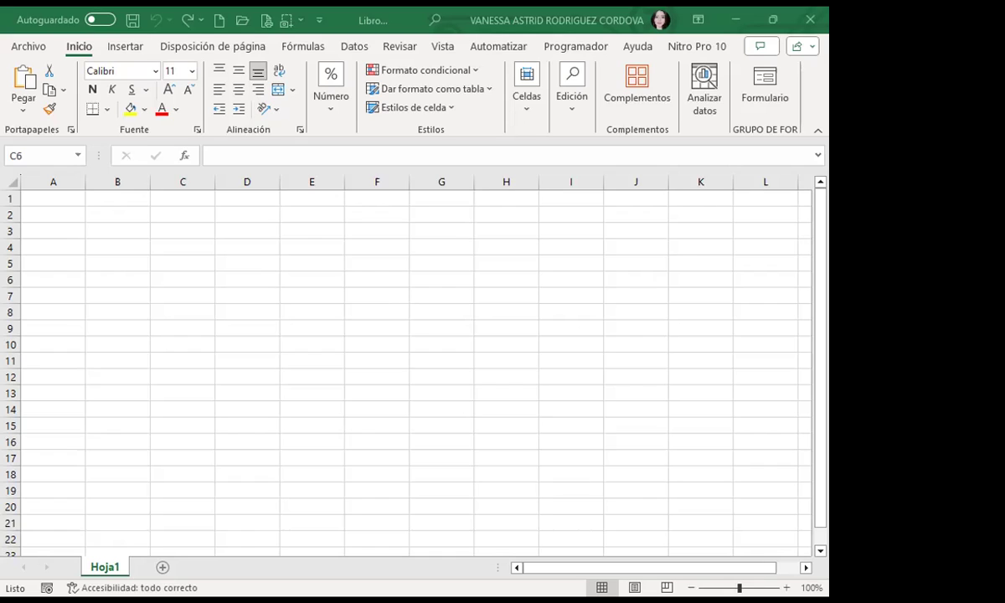
Select cells F5, C19 and B17, then add sheets Hoja2 and Hoja3 with the new-sheet button.
{"action": "left_click", "coordinate": [377, 263]}
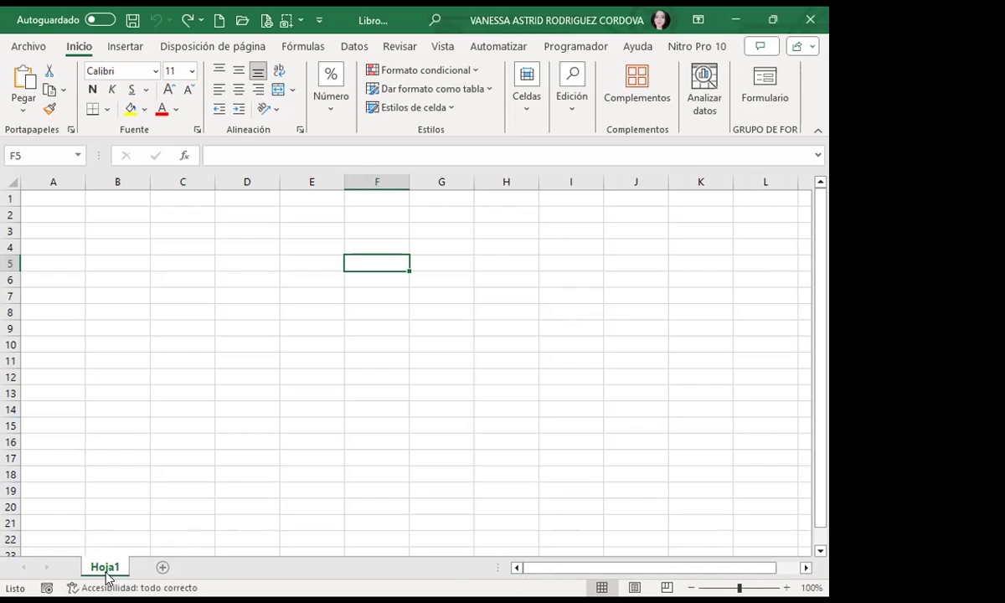
{"action": "left_click", "coordinate": [167, 490]}
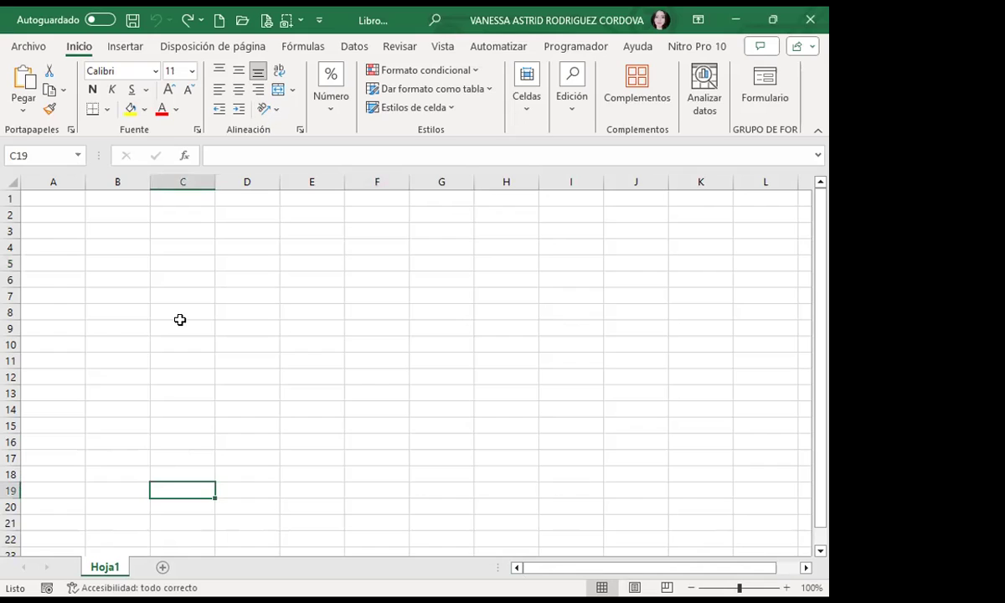
{"action": "left_click", "coordinate": [103, 454]}
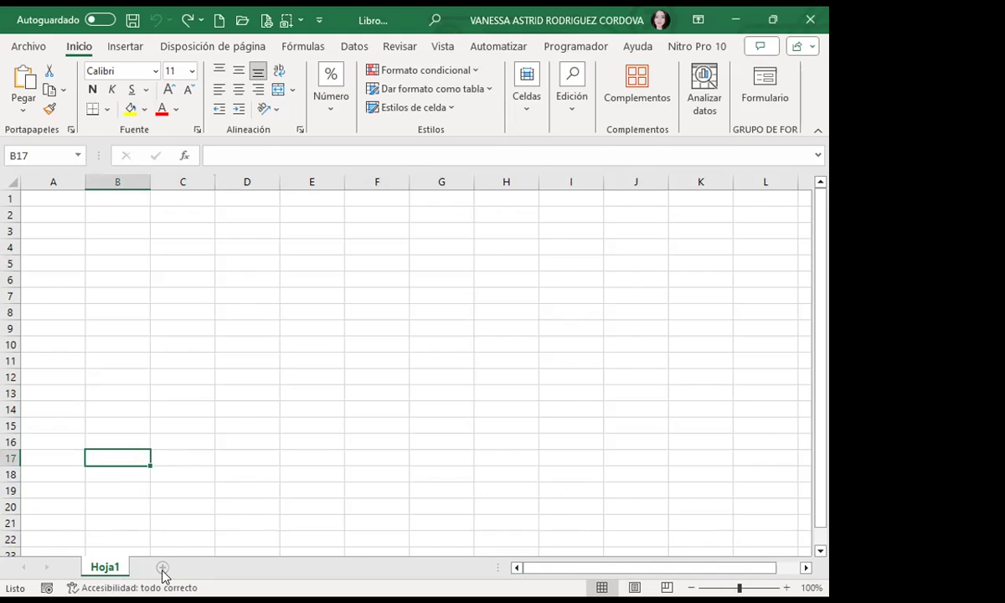
{"action": "left_click", "coordinate": [162, 568]}
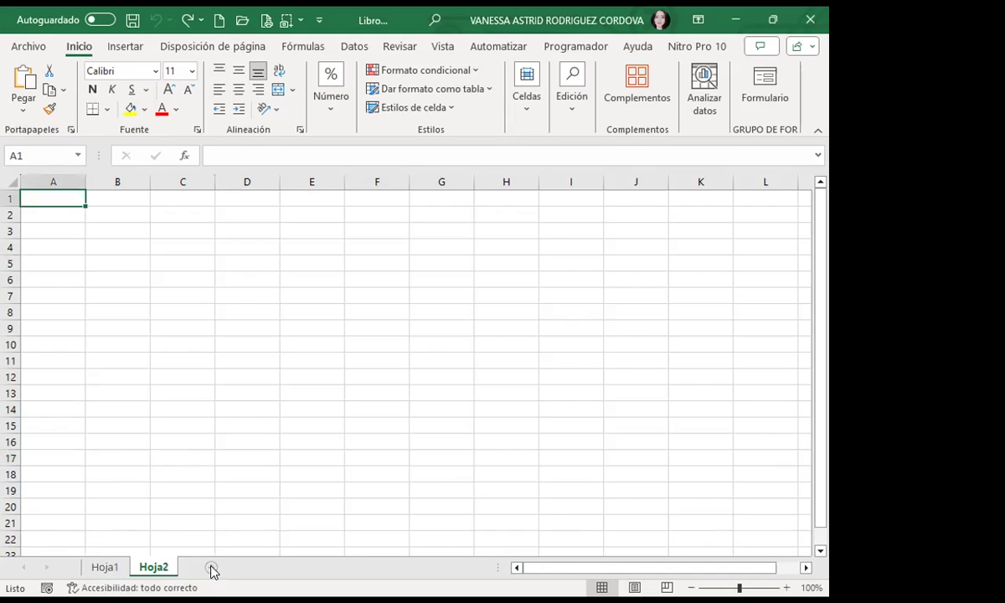
{"action": "left_click", "coordinate": [210, 567]}
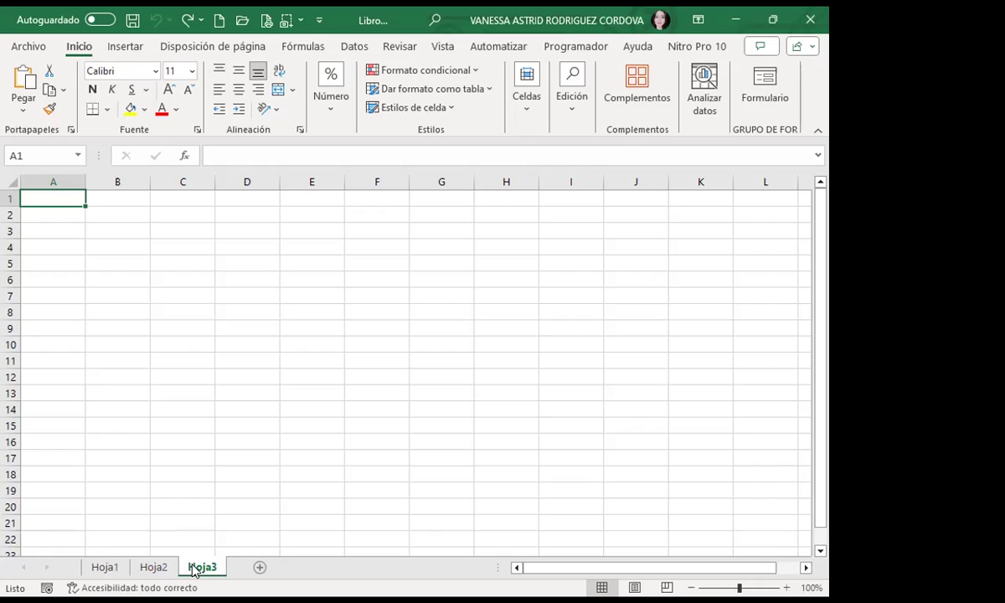
Insert blank worksheets Hoja4 and Hoja5 from the Hoja3 tab menu and drag them after Hoja3.
{"action": "right_click", "coordinate": [192, 570]}
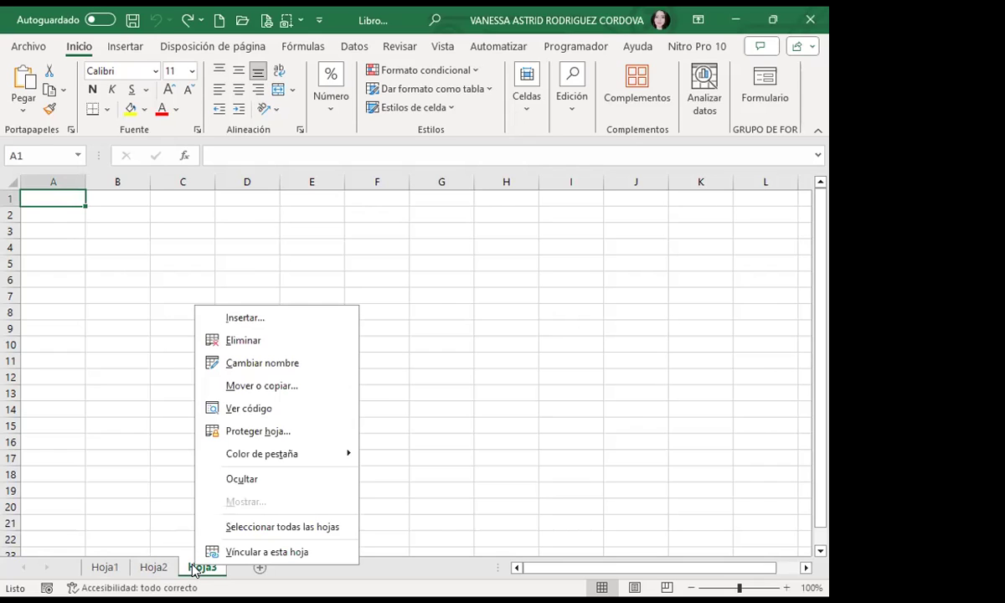
{"action": "left_click", "coordinate": [243, 319]}
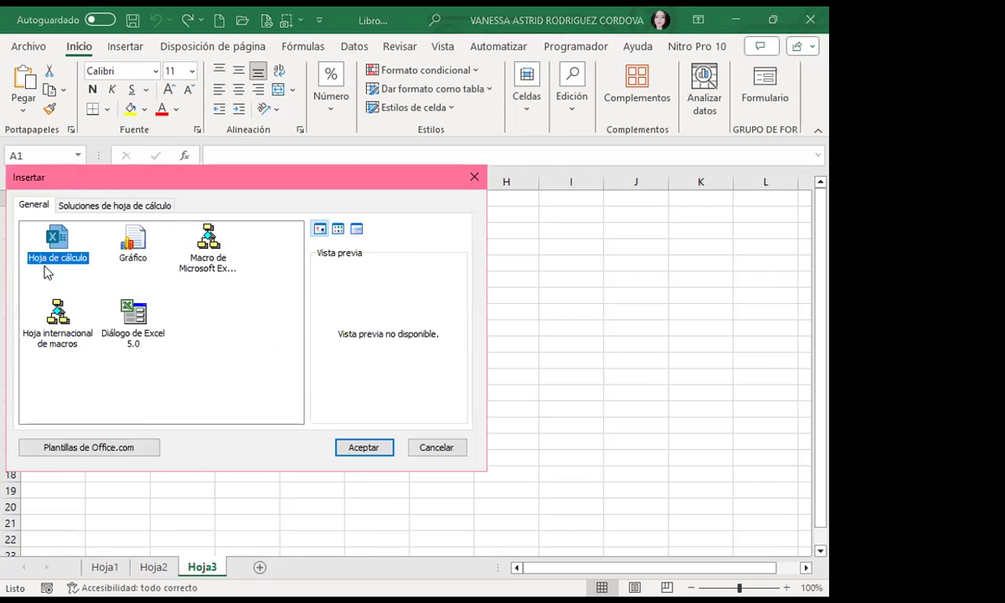
{"action": "left_click", "coordinate": [366, 447]}
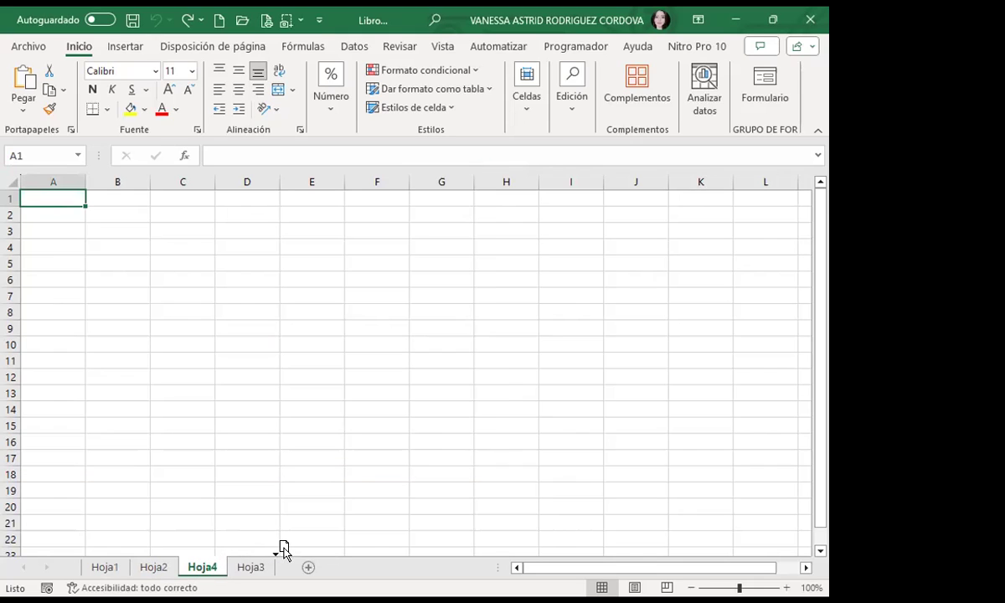
{"action": "left_click_drag", "start_coordinate": [199, 573], "coordinate": [276, 552]}
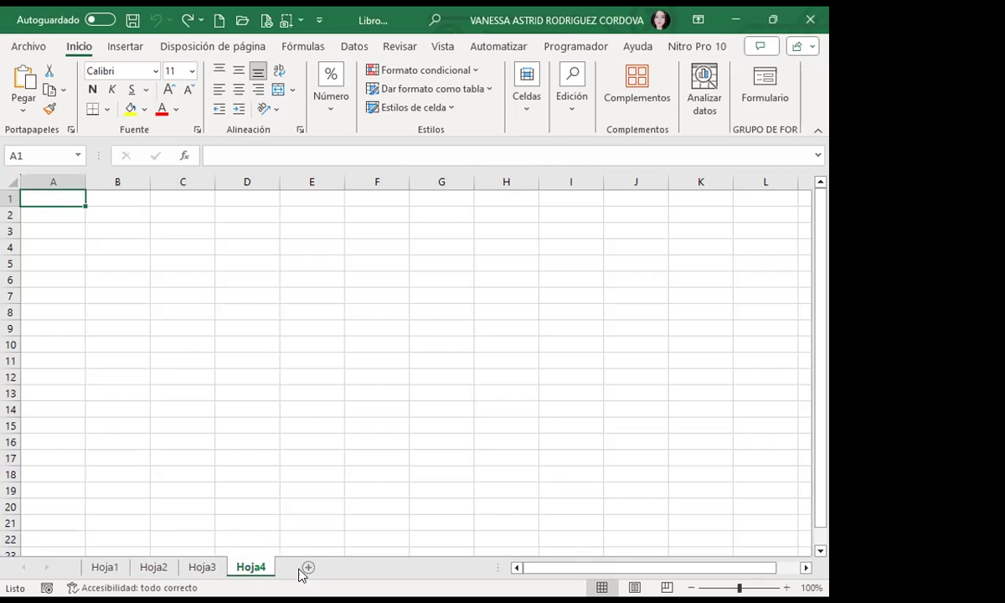
{"action": "right_click", "coordinate": [211, 572]}
{"action": "left_click", "coordinate": [254, 322]}
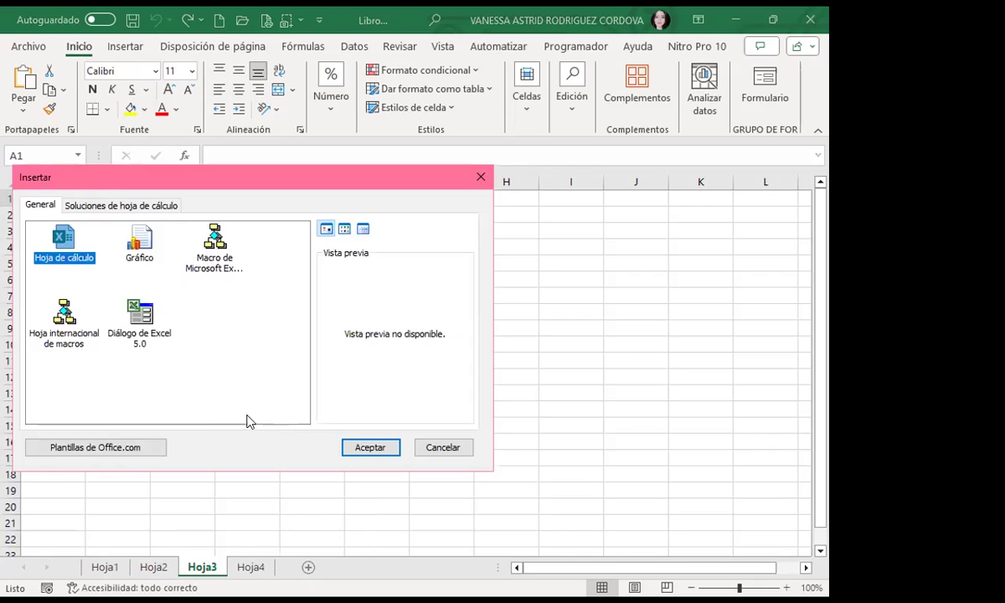
{"action": "left_click", "coordinate": [373, 445]}
{"action": "left_click_drag", "start_coordinate": [191, 569], "coordinate": [339, 561]}
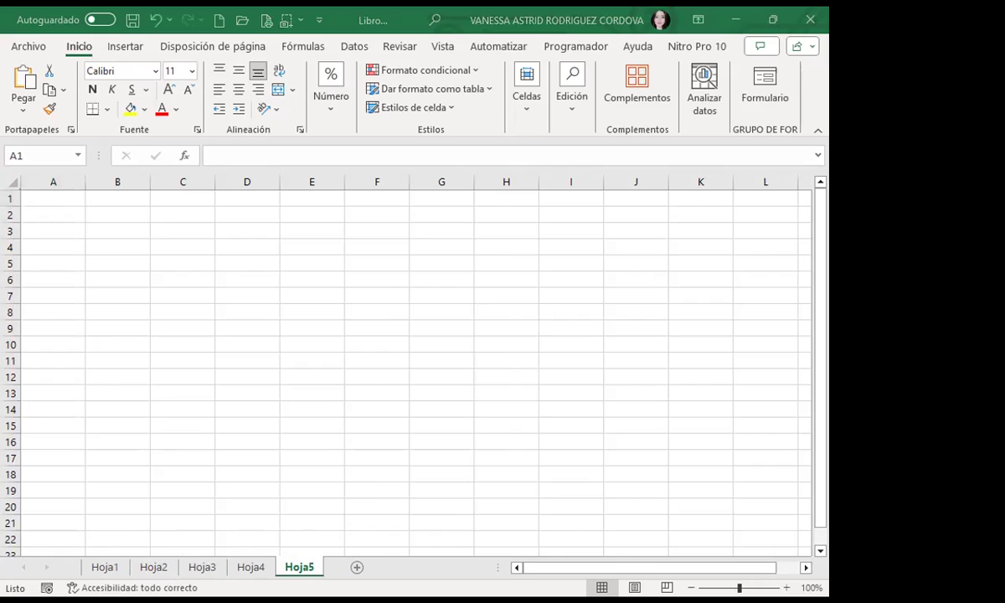
From Hoja4, add sheets Hoja6, Hoja7 and Hoja8 with Shift+F11.
{"action": "left_click", "coordinate": [253, 567]}
{"action": "key", "text": "shift+F11"}
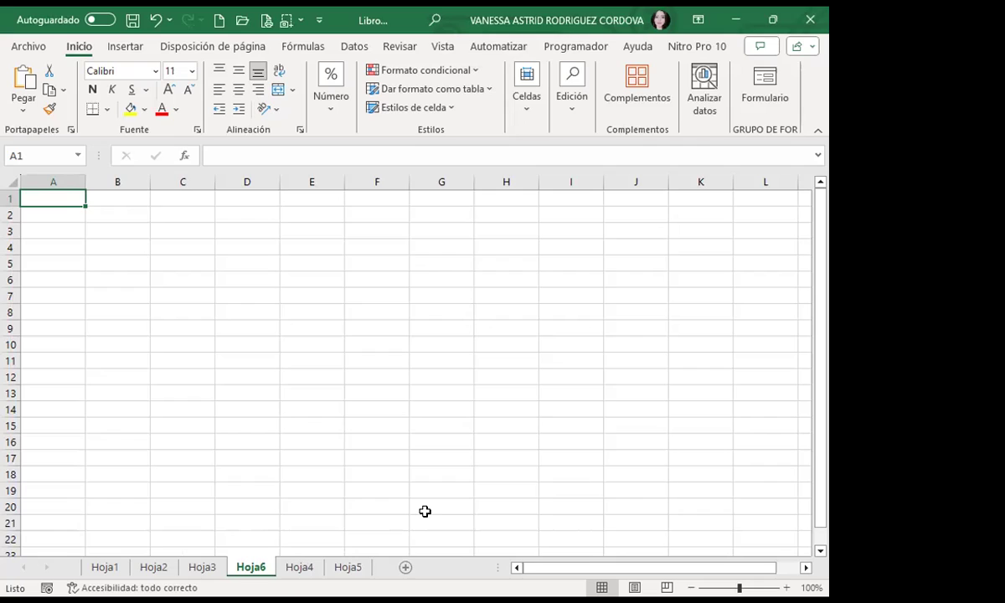
{"action": "key", "text": "shift+F11"}
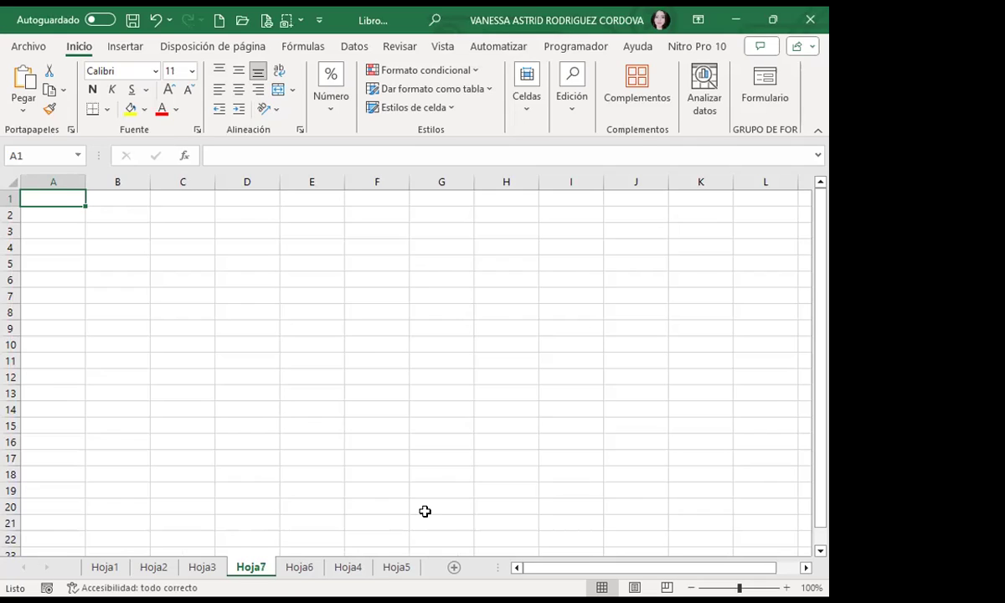
{"action": "key", "text": "shift+F11"}
{"action": "key", "text": "shift+F11"}
{"action": "key", "text": "shift+F11"}
{"action": "key", "text": "shift+F11"}
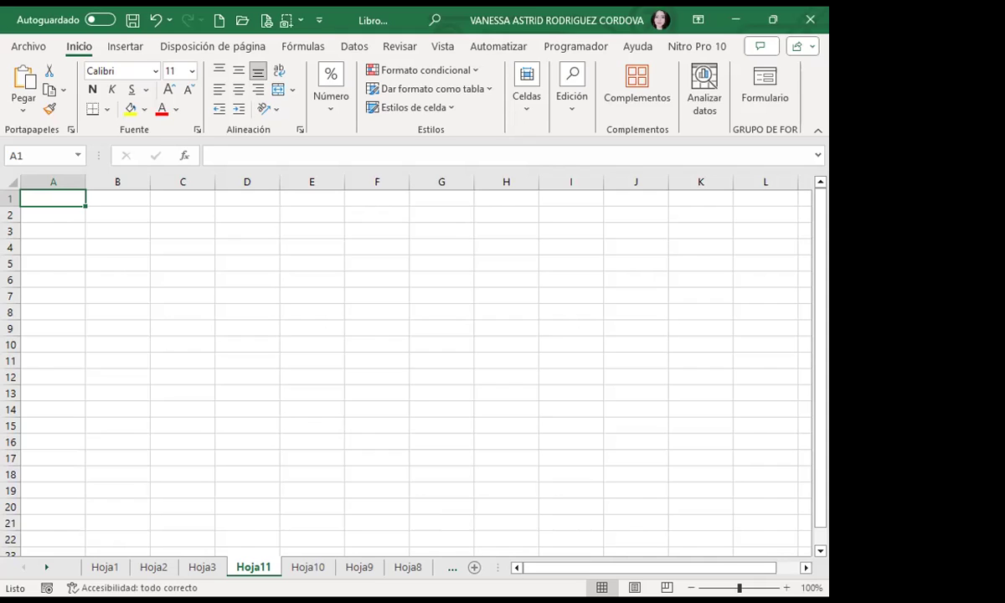
Rename the Hoja1 sheet to CELDAS.
{"action": "left_click", "coordinate": [101, 570]}
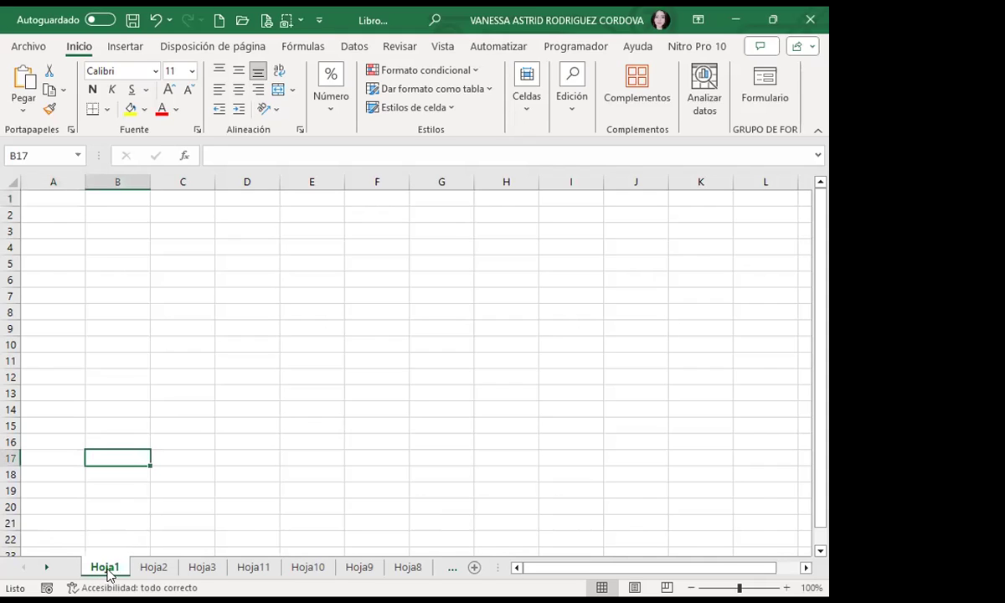
{"action": "double_click", "coordinate": [105, 568]}
{"action": "type", "text": "CELDAS"}
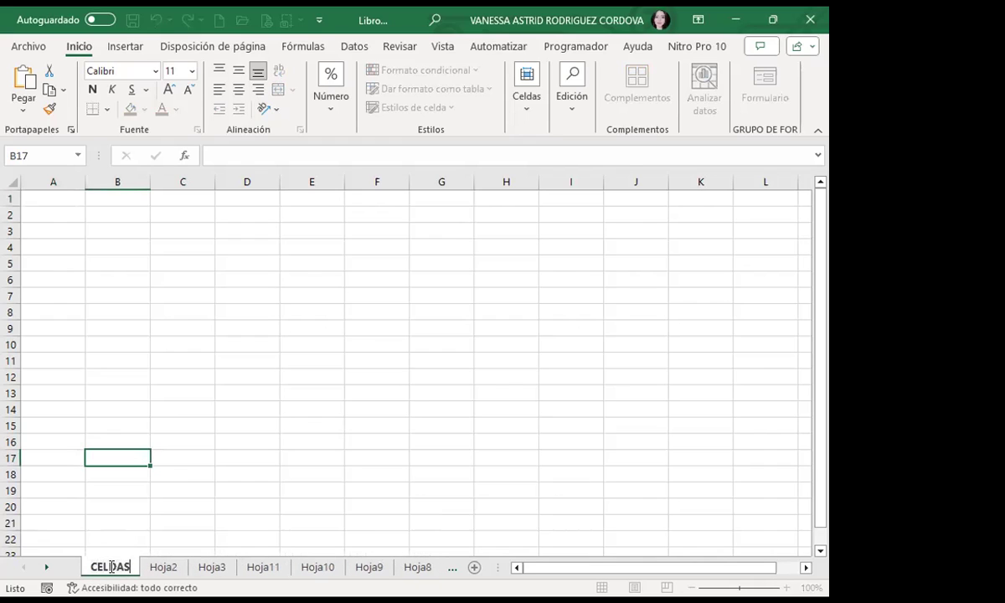
{"action": "key", "text": "Return"}
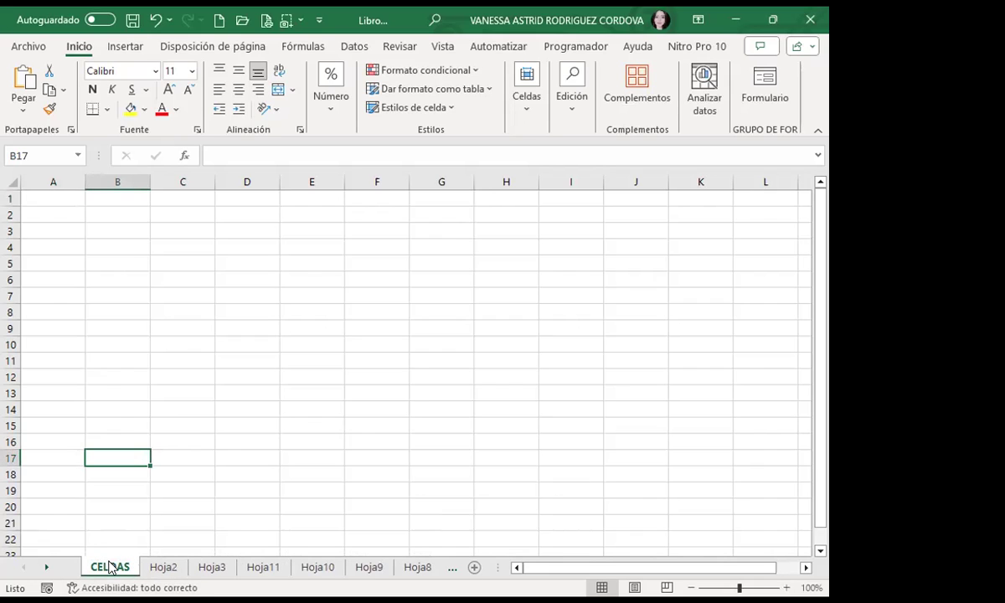
Colour the CELDAS sheet tab green.
{"action": "right_click", "coordinate": [110, 567]}
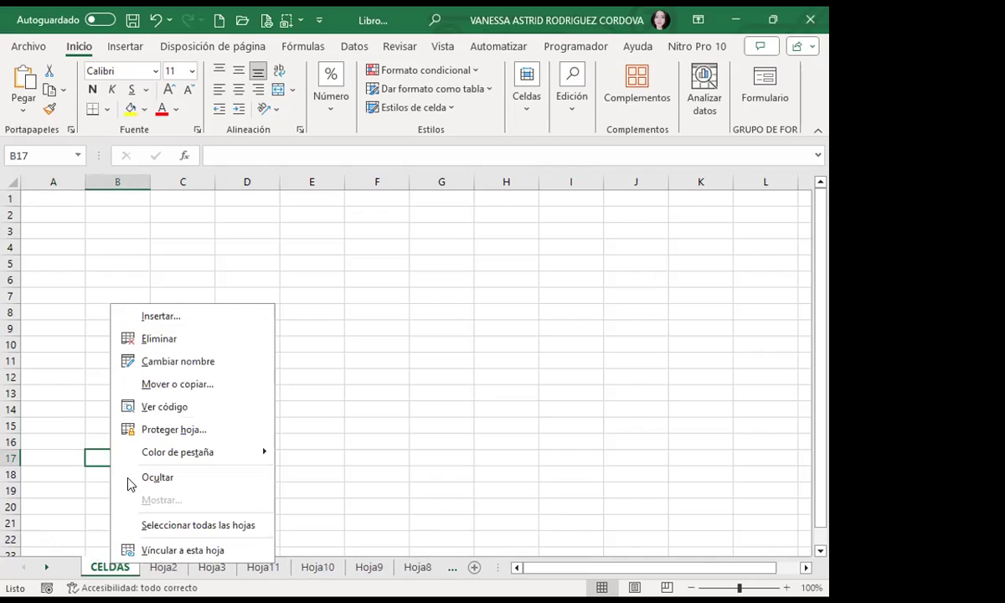
{"action": "mouse_move", "coordinate": [266, 452]}
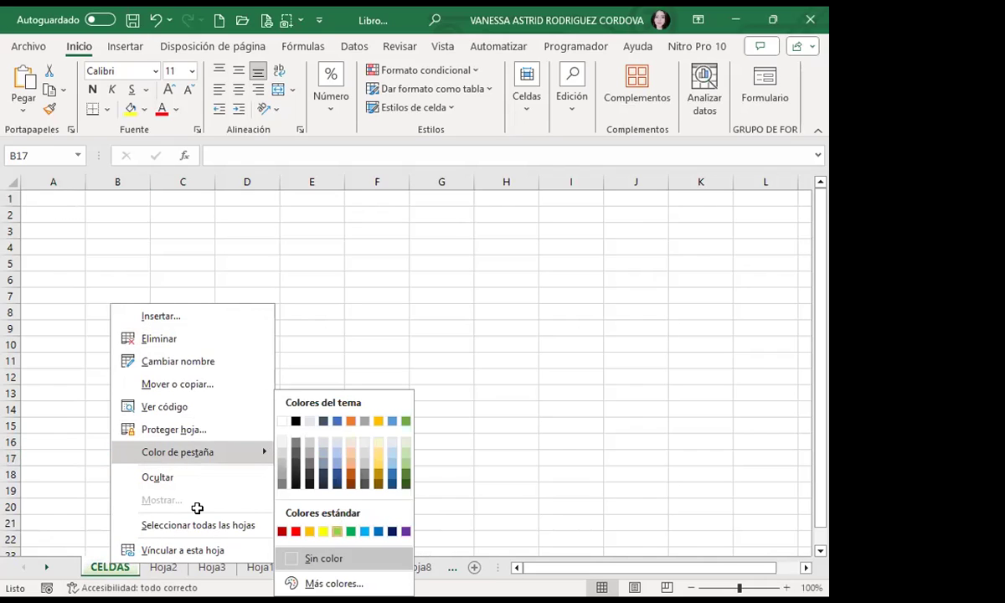
{"action": "left_click", "coordinate": [171, 571]}
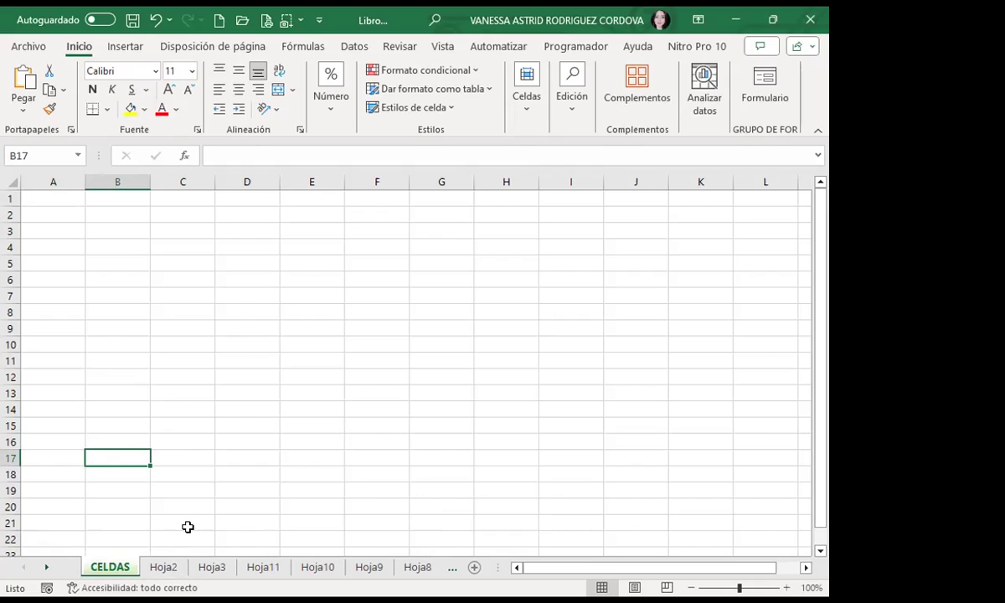
Rename Hoja2 to ADYACENTES, correcting a mistyped start.
{"action": "double_click", "coordinate": [164, 568]}
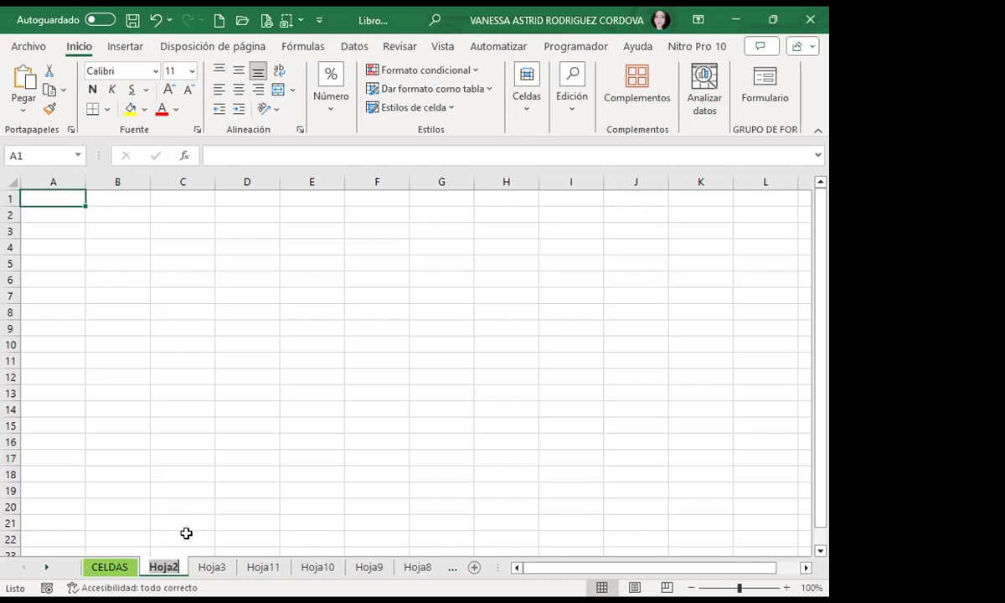
{"action": "type", "text": "CEL"}
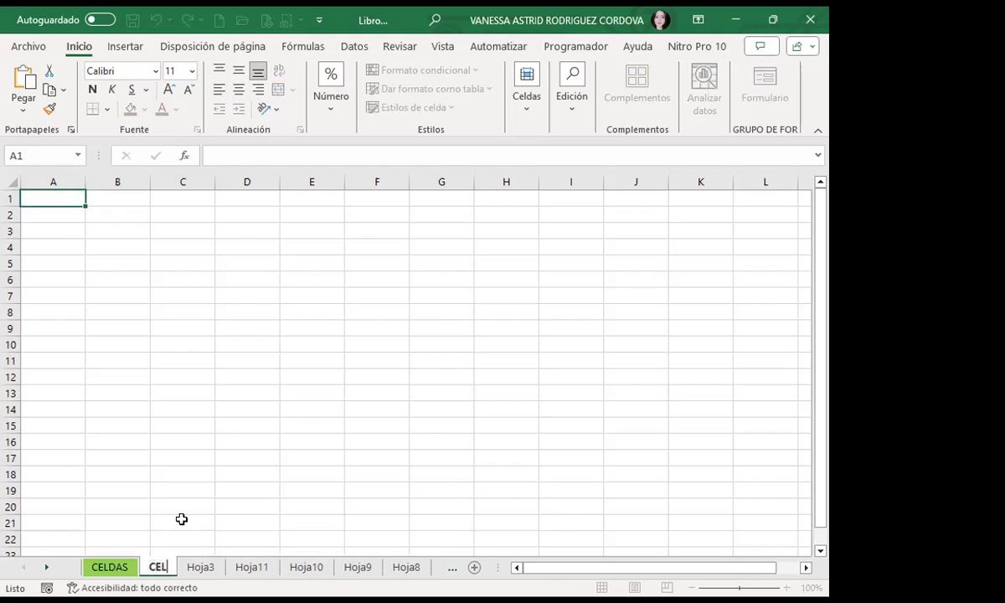
{"action": "key", "text": "BackSpace"}
{"action": "key", "text": "BackSpace"}
{"action": "key", "text": "BackSpace"}
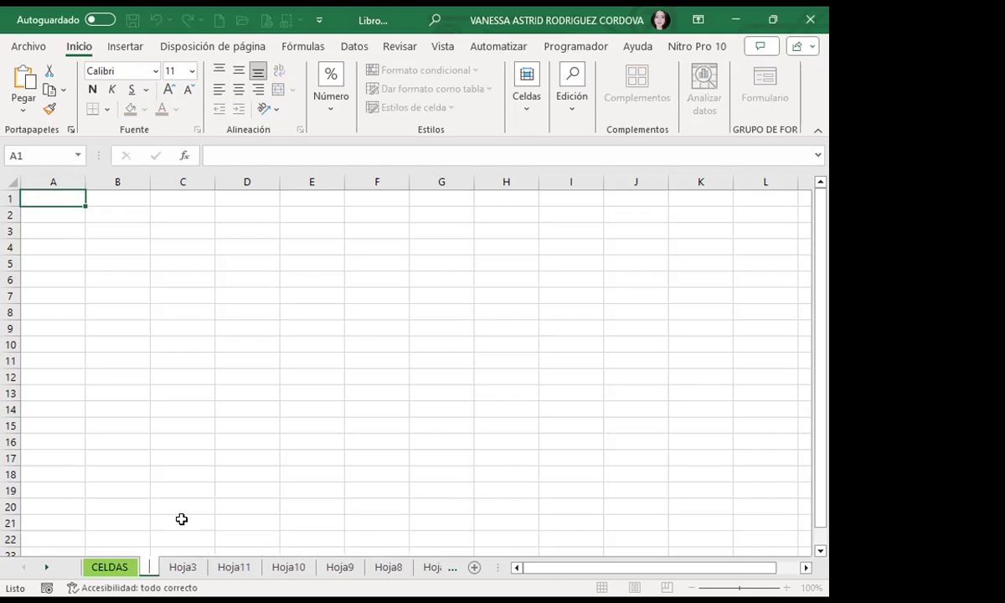
{"action": "type", "text": "ADYACENTES"}
{"action": "key", "text": "Return"}
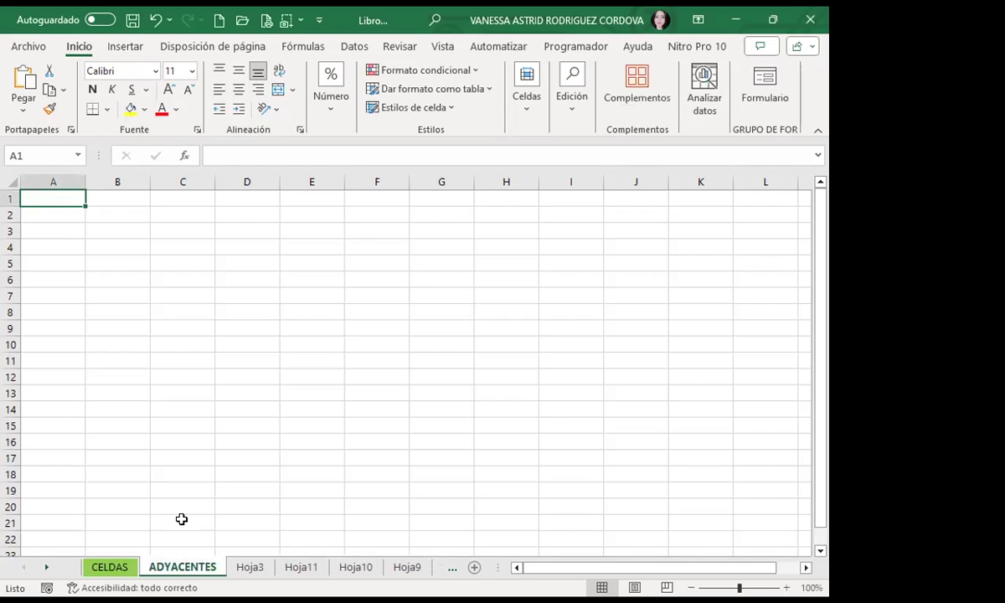
Switch between CELDAS and ADYACENTES, then colour the ADYACENTES tab red.
{"action": "left_click", "coordinate": [112, 567]}
{"action": "left_click", "coordinate": [162, 570]}
{"action": "left_click", "coordinate": [110, 569]}
{"action": "left_click", "coordinate": [109, 569]}
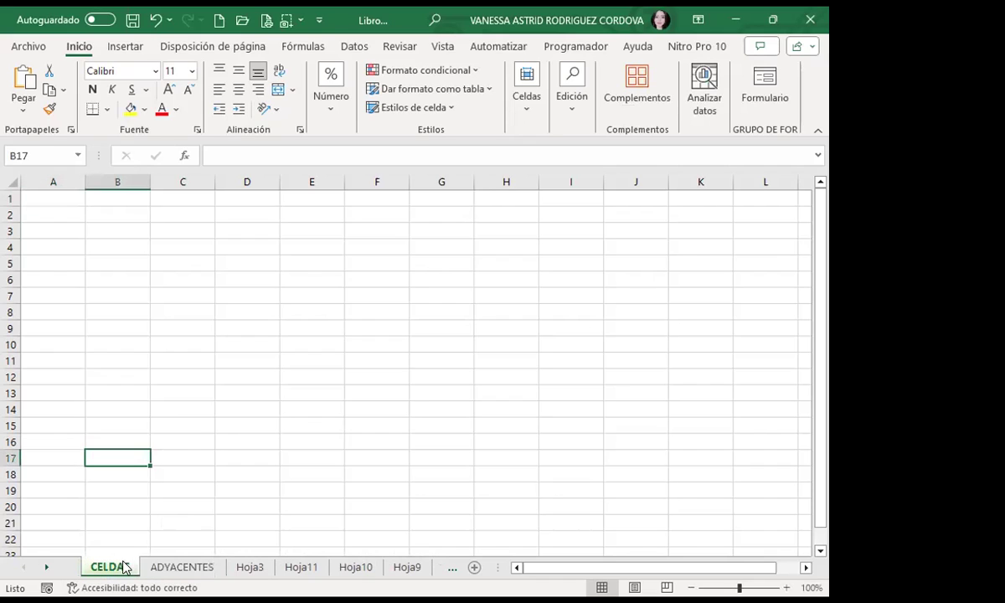
{"action": "left_click", "coordinate": [179, 567]}
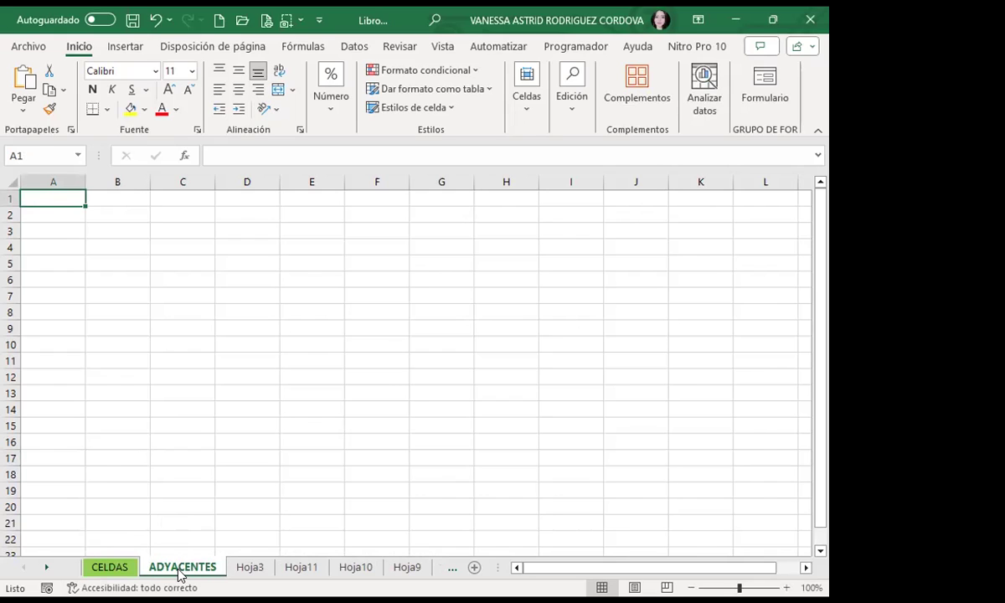
{"action": "right_click", "coordinate": [178, 569]}
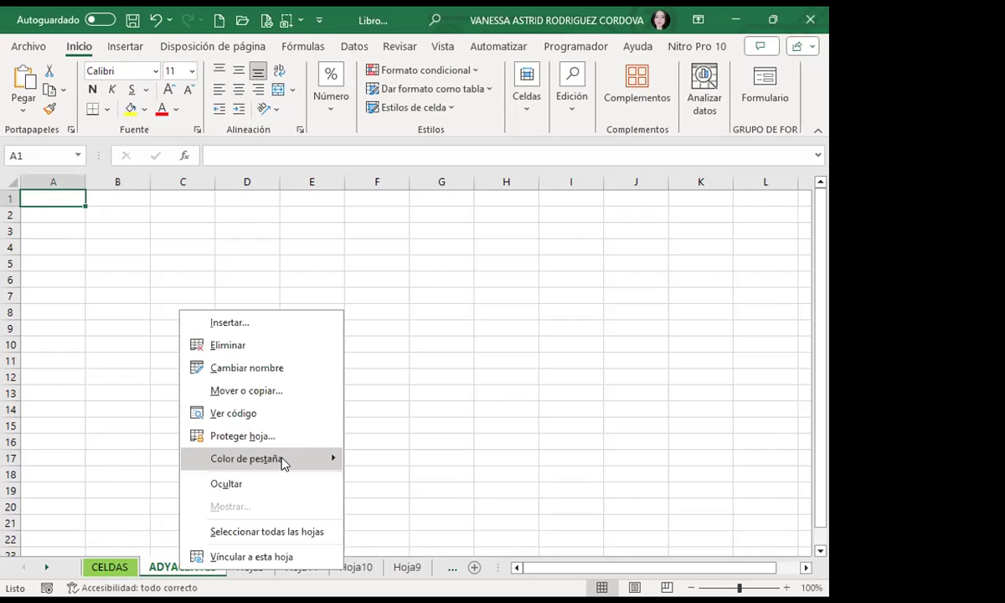
{"action": "mouse_move", "coordinate": [305, 458]}
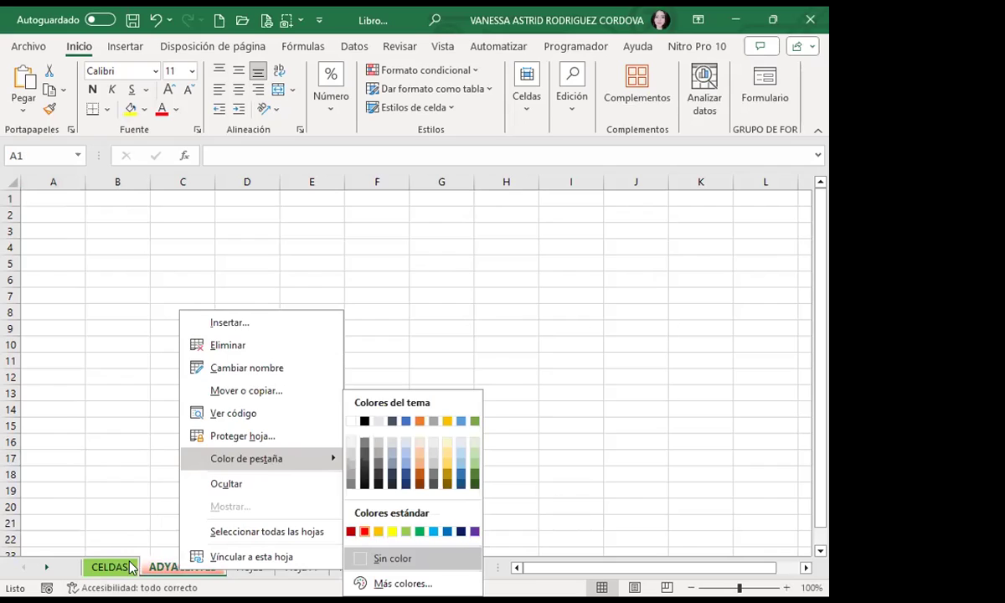
{"action": "left_click", "coordinate": [360, 533]}
Click through Hoja3, ADYACENTES and CELDAS to check the red tab colour.
{"action": "left_click", "coordinate": [233, 569]}
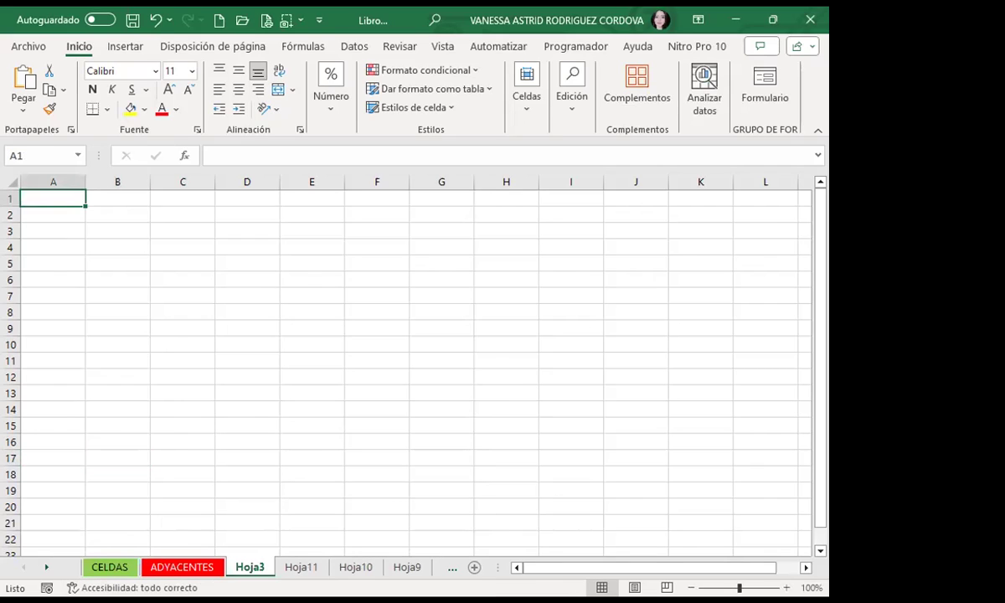
{"action": "left_click", "coordinate": [167, 567]}
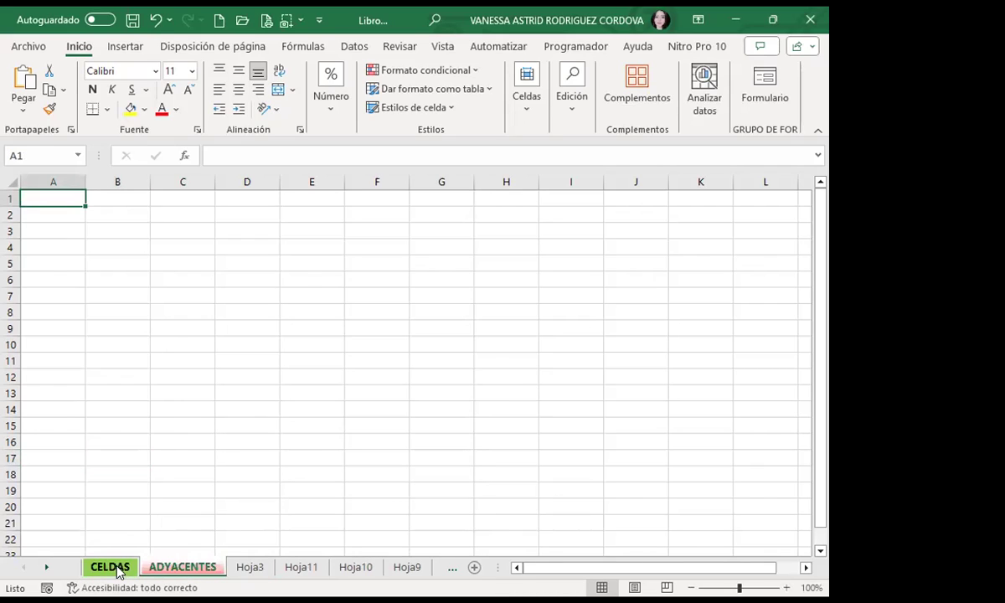
{"action": "left_click", "coordinate": [100, 566]}
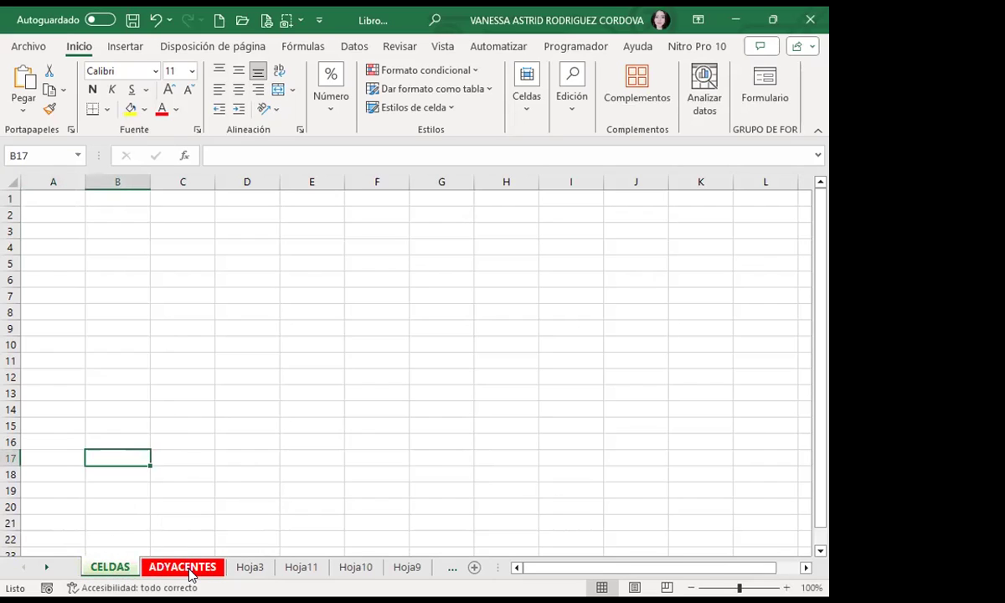
{"action": "left_click", "coordinate": [189, 573]}
{"action": "left_click", "coordinate": [117, 572]}
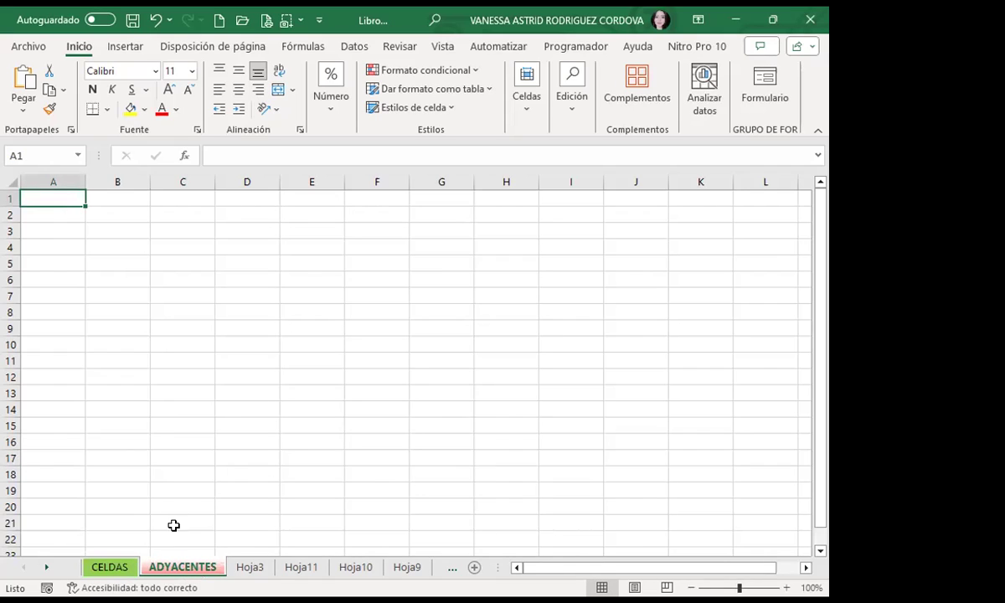
Select all sheets as a group, then drop CELDAS and ADYACENTES so only the extra Hoja sheets remain grouped.
{"action": "left_click", "coordinate": [251, 566]}
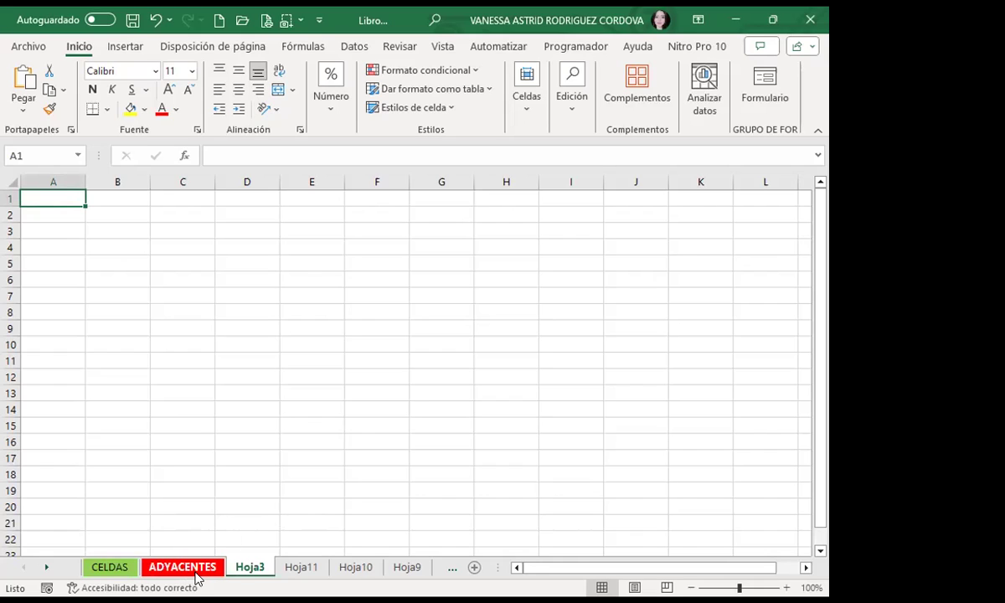
{"action": "left_click", "coordinate": [109, 566]}
{"action": "left_click", "coordinate": [183, 568]}
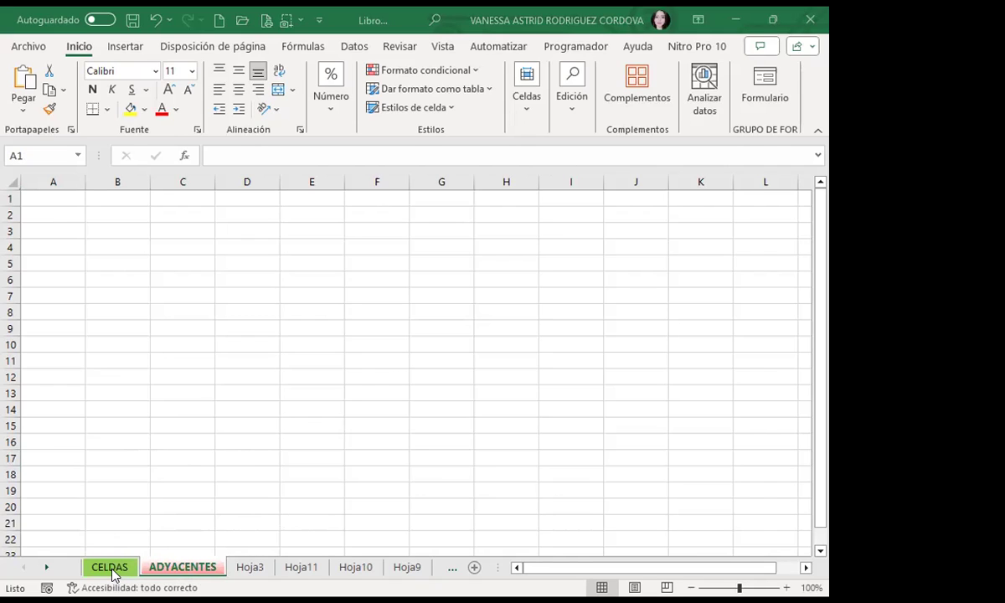
{"action": "left_click", "coordinate": [250, 570]}
{"action": "left_click_drag", "start_coordinate": [497, 567], "coordinate": [715, 567]}
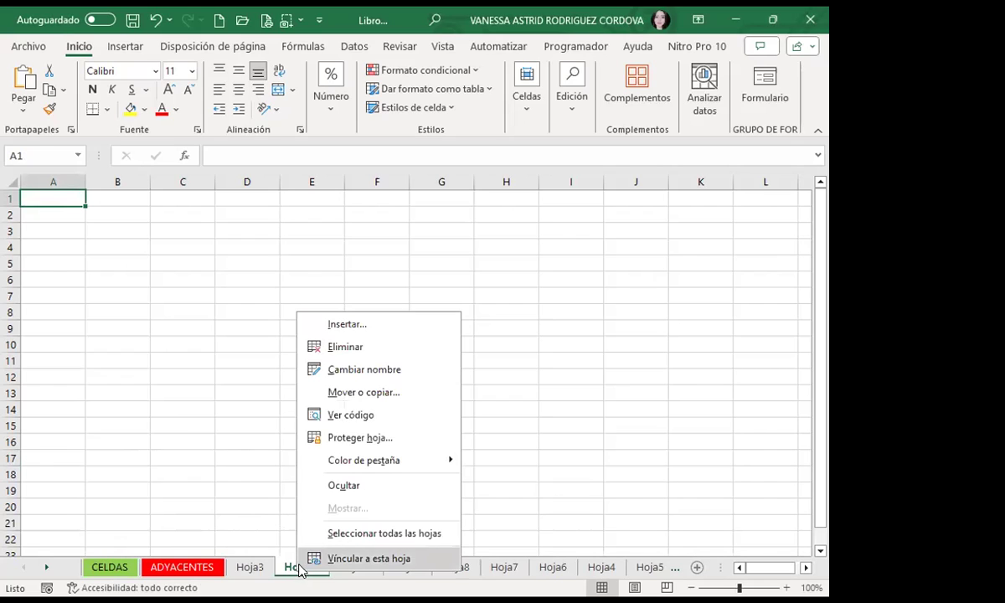
{"action": "left_click", "coordinate": [386, 533]}
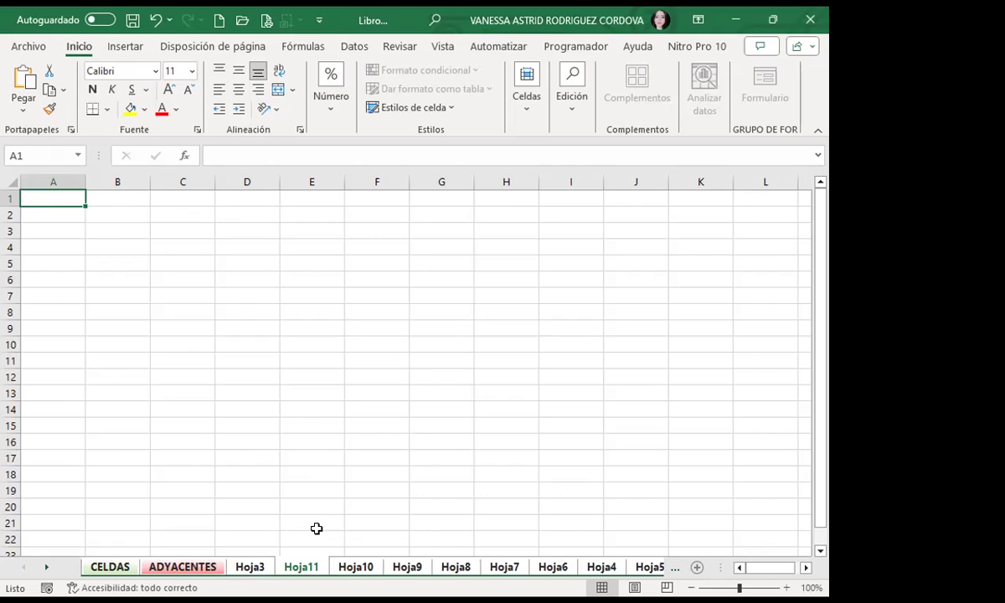
{"action": "left_click", "coordinate": [110, 568], "text": "ctrl"}
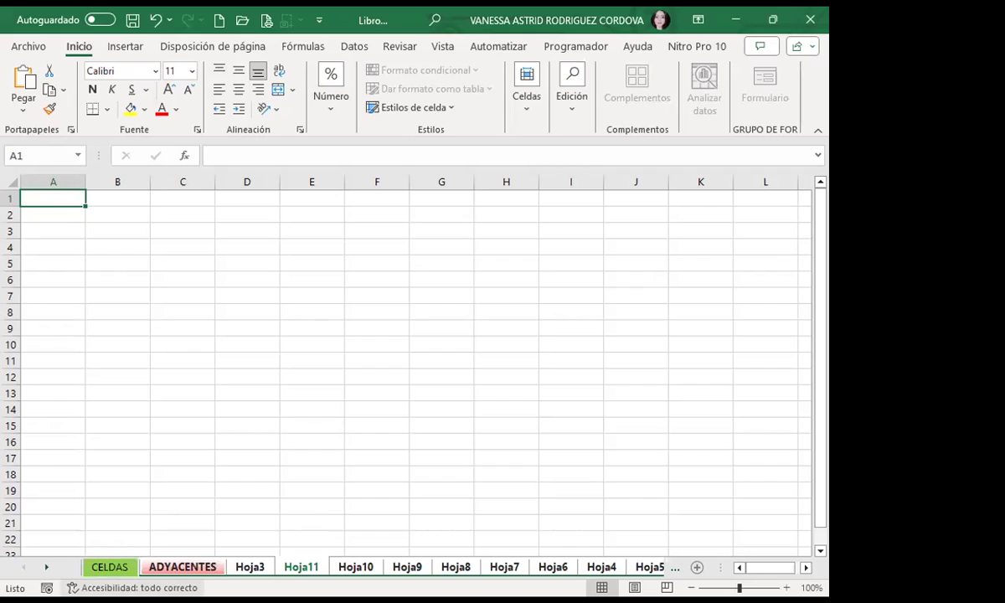
{"action": "left_click", "coordinate": [186, 568], "text": "ctrl"}
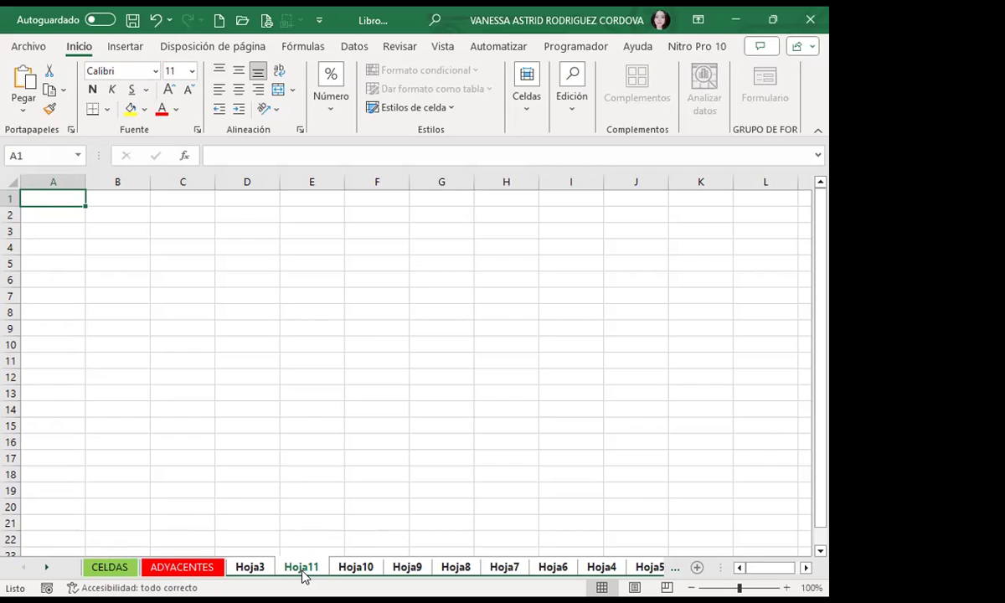
Delete the grouped extra Hoja sheets, then check CELDAS and dismiss the ADYACENTES tab menu.
{"action": "right_click", "coordinate": [410, 571]}
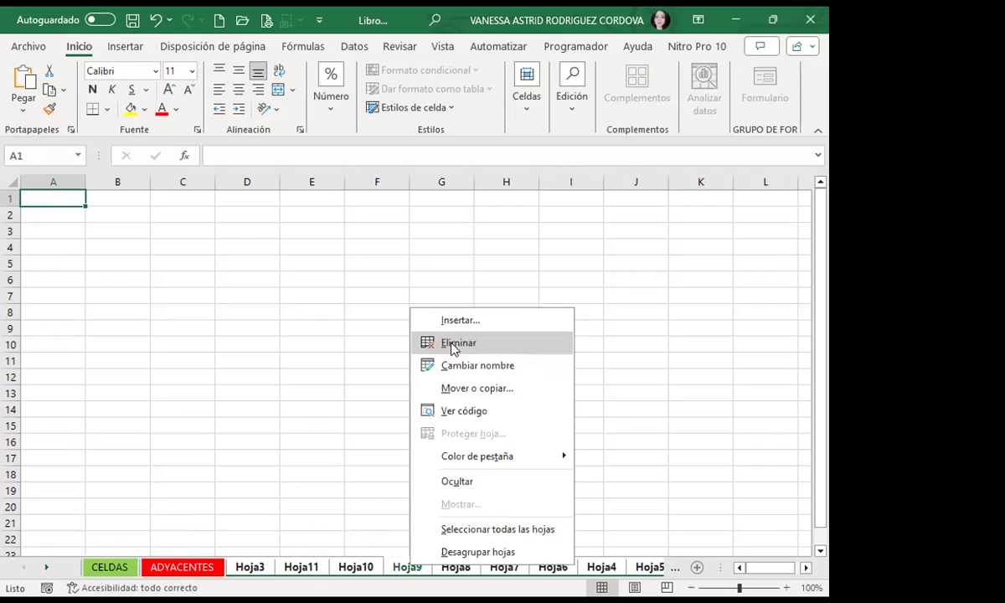
{"action": "left_click", "coordinate": [452, 344]}
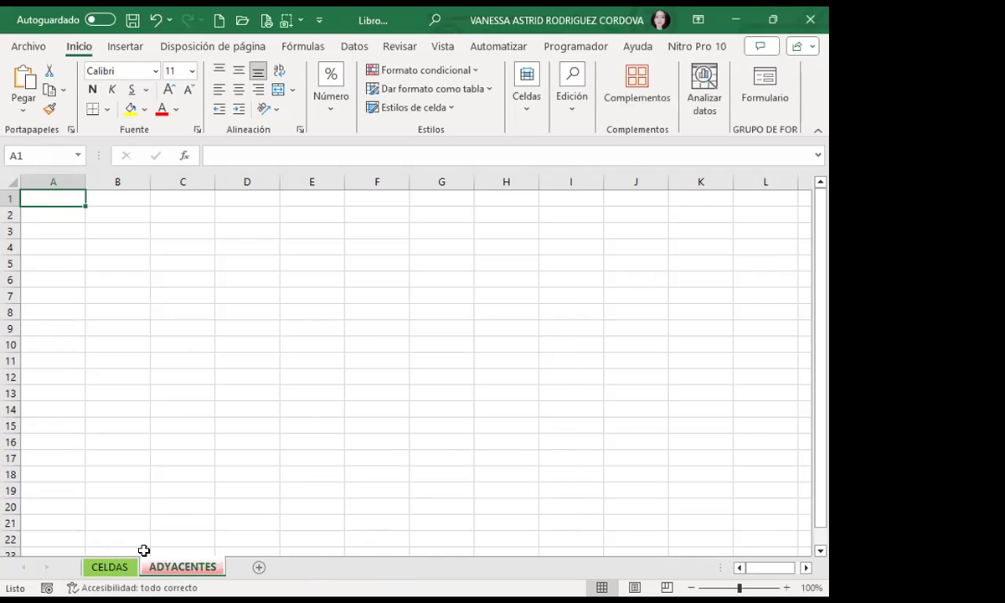
{"action": "left_click", "coordinate": [99, 569]}
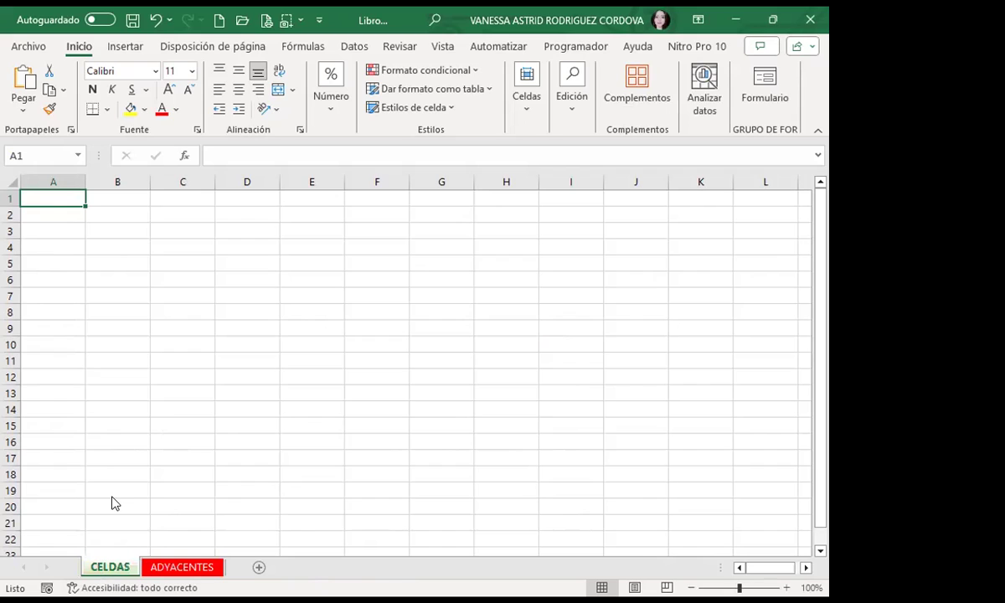
{"action": "right_click", "coordinate": [168, 562]}
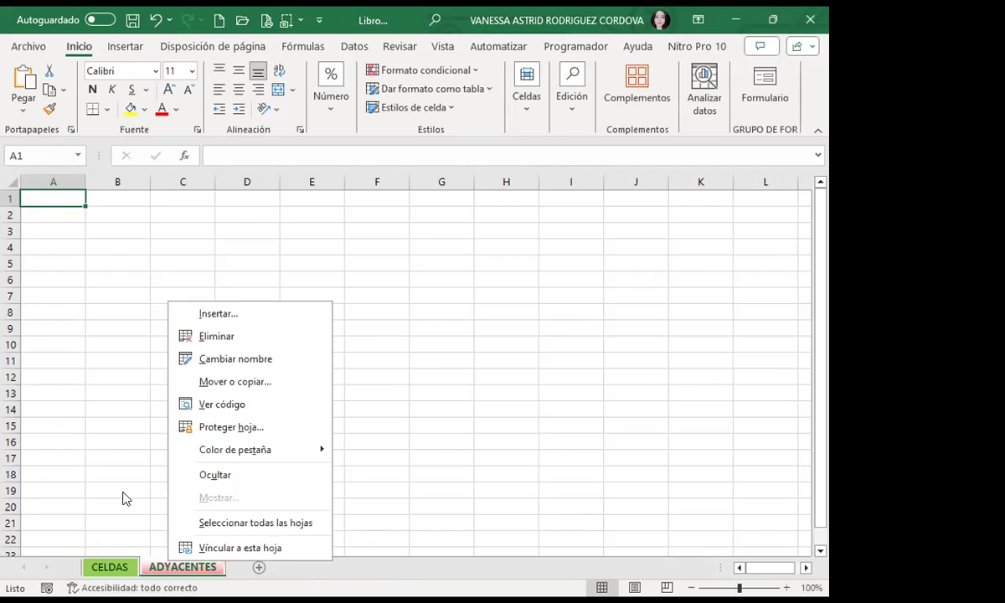
{"action": "left_click", "coordinate": [121, 492]}
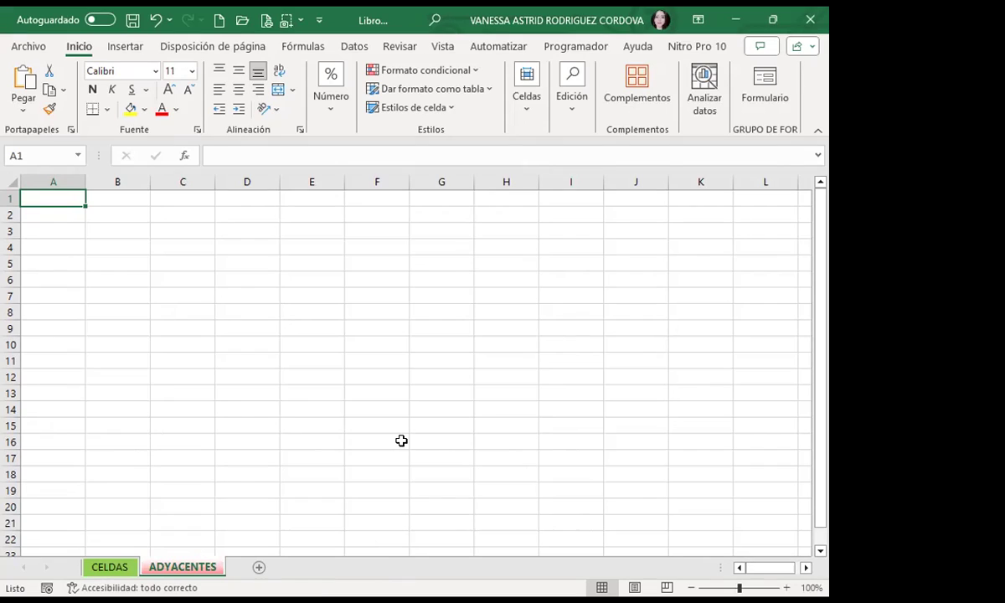
Add a new blank sheet, Hoja12, after ADYACENTES.
{"action": "left_click", "coordinate": [259, 568]}
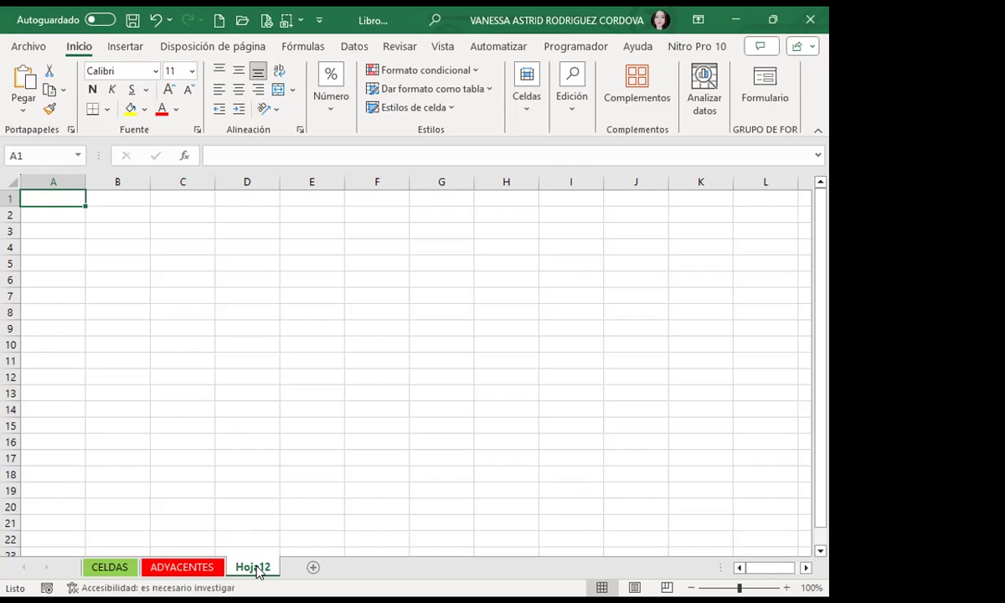
Add Hoja13, group and remove the extra sheets, then begin renaming Hoja14.
{"action": "left_click", "coordinate": [313, 567]}
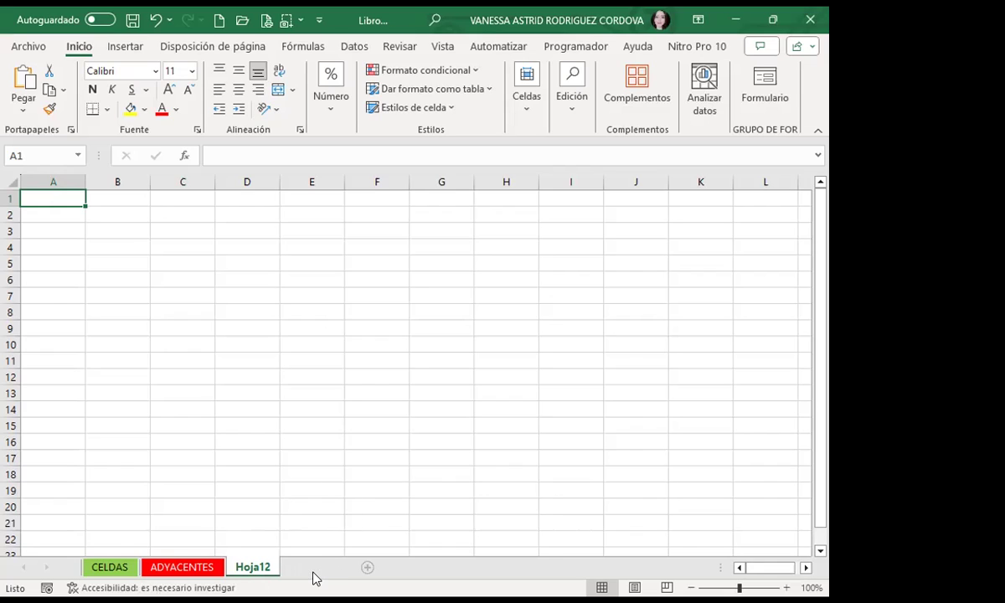
{"action": "left_click", "coordinate": [253, 570]}
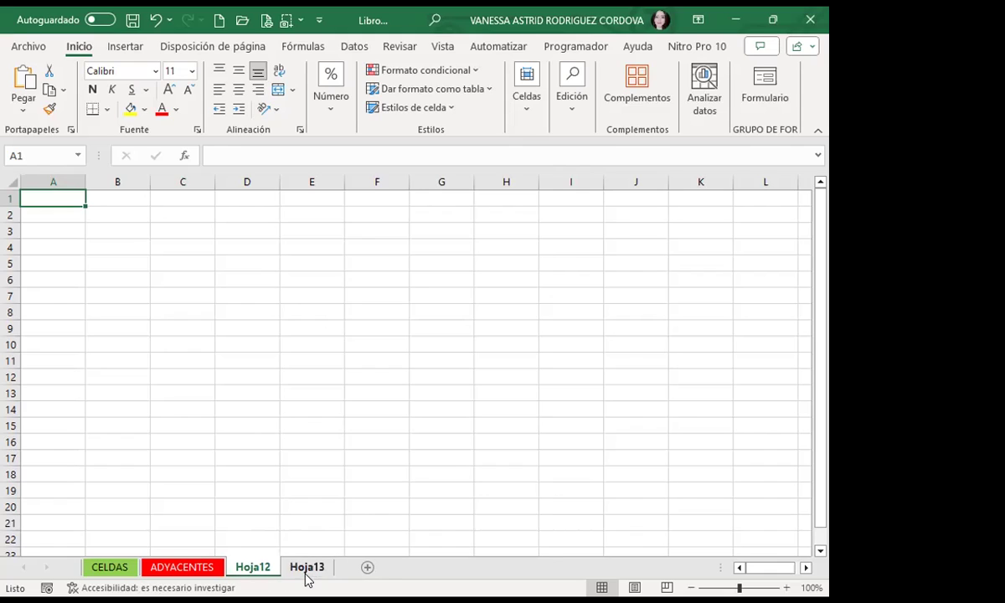
{"action": "left_click", "coordinate": [306, 569], "text": "ctrl"}
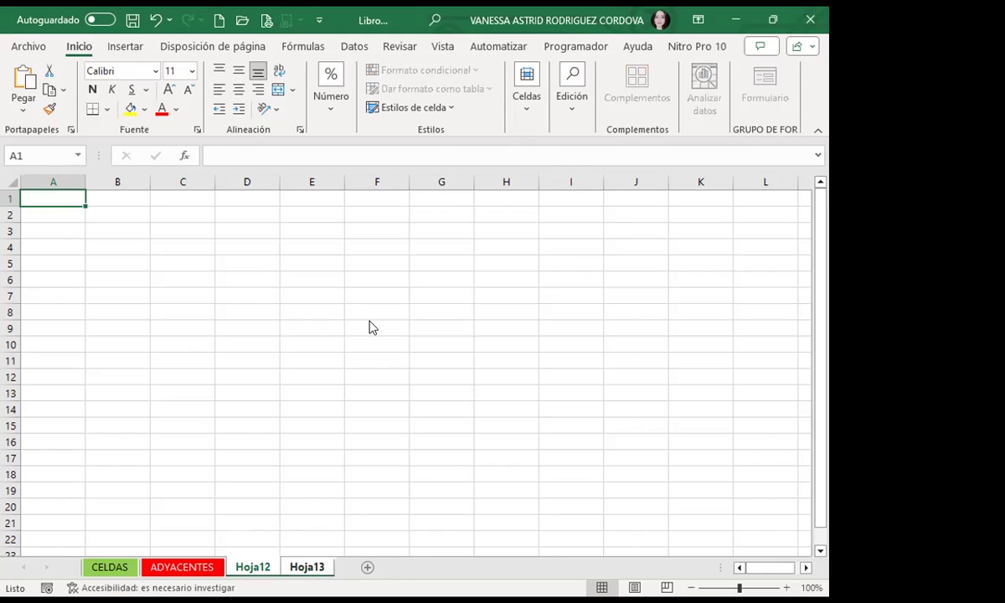
{"action": "left_click", "coordinate": [315, 567], "text": "ctrl"}
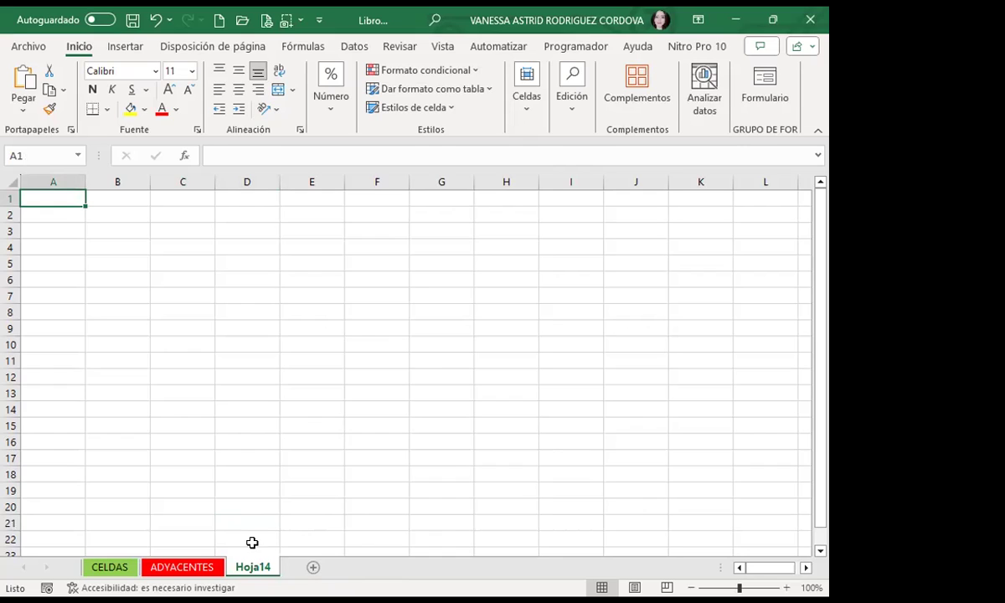
{"action": "double_click", "coordinate": [254, 568]}
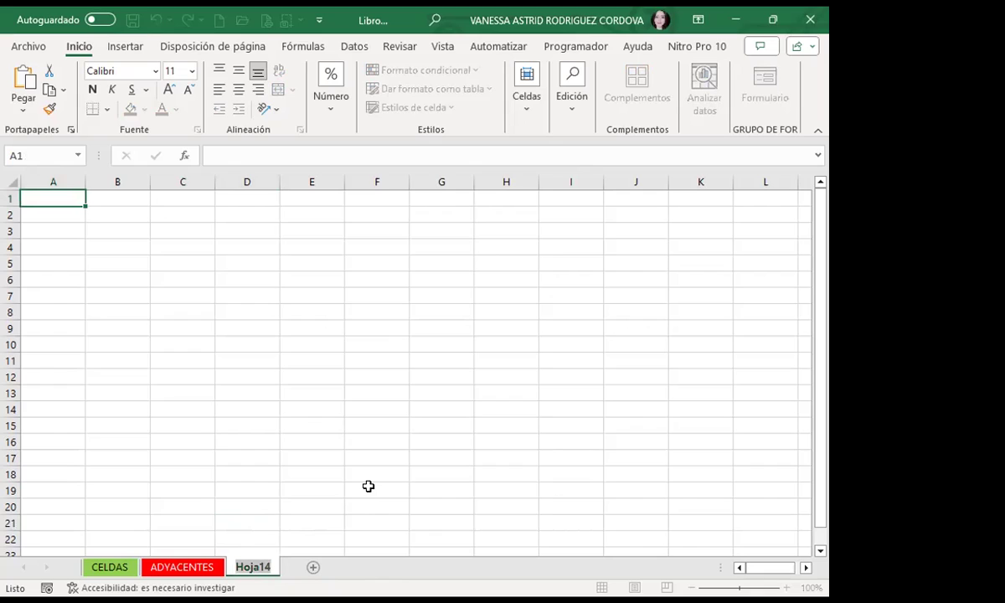
Name the third sheet EXCEL and colour its tab yellow.
{"action": "type", "text": "EXCEL"}
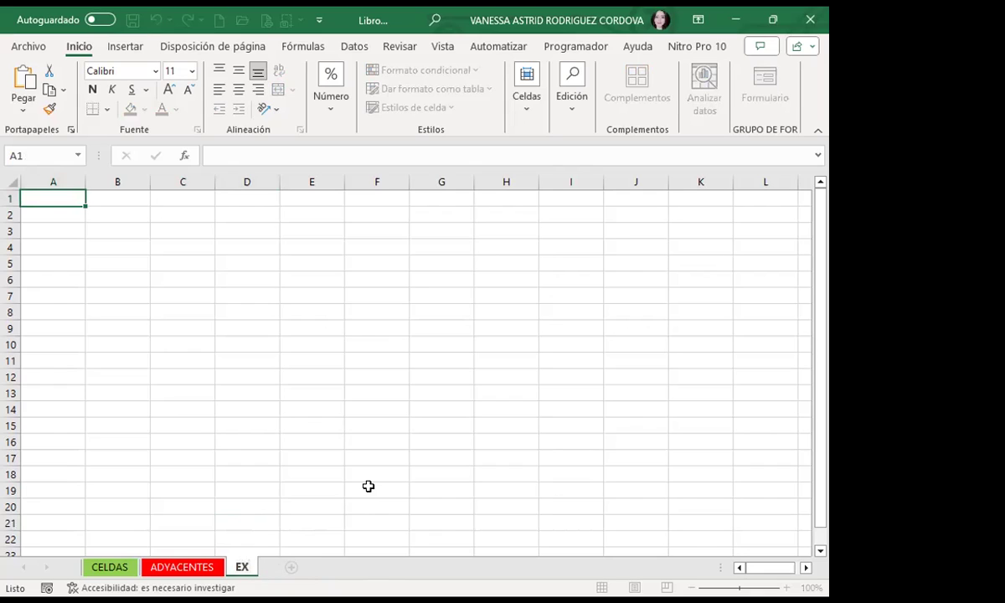
{"action": "key", "text": "Return"}
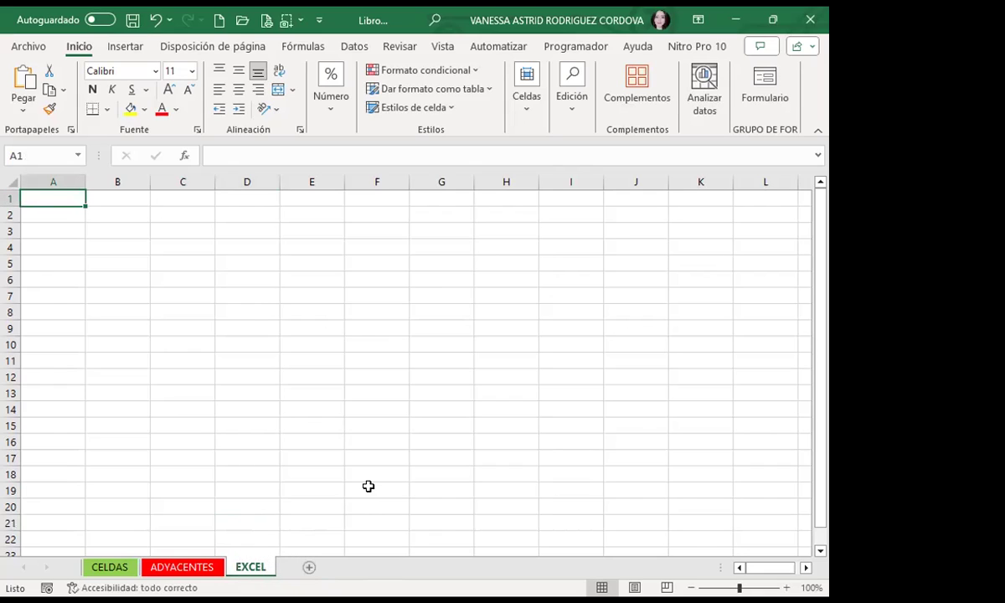
{"action": "right_click", "coordinate": [257, 574]}
{"action": "mouse_move", "coordinate": [381, 456]}
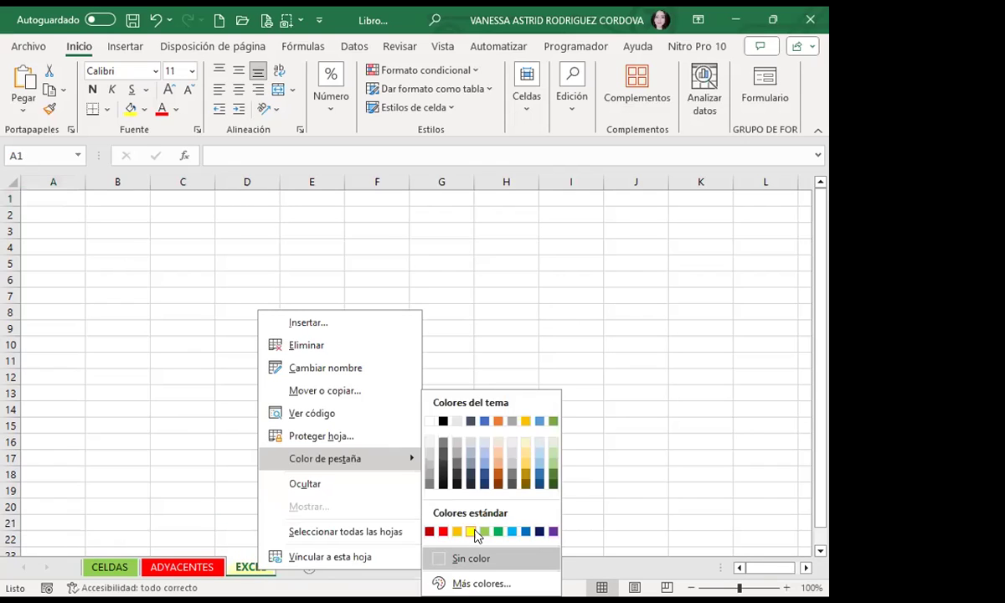
{"action": "left_click", "coordinate": [469, 531]}
Click through the CELDAS, ADYACENTES and EXCEL tabs to compare their colours.
{"action": "left_click", "coordinate": [312, 526]}
{"action": "left_click", "coordinate": [110, 567]}
{"action": "left_click", "coordinate": [210, 568]}
{"action": "left_click", "coordinate": [228, 569]}
{"action": "left_click", "coordinate": [109, 567]}
{"action": "left_click", "coordinate": [180, 568]}
{"action": "left_click", "coordinate": [245, 570]}
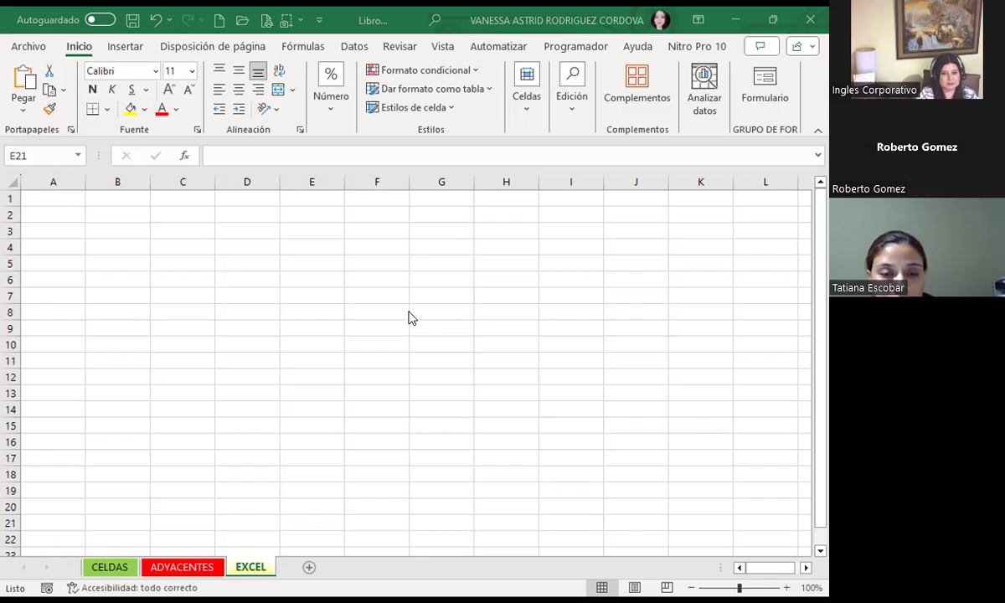
{"action": "left_click", "coordinate": [309, 567]}
{"action": "left_click", "coordinate": [363, 567]}
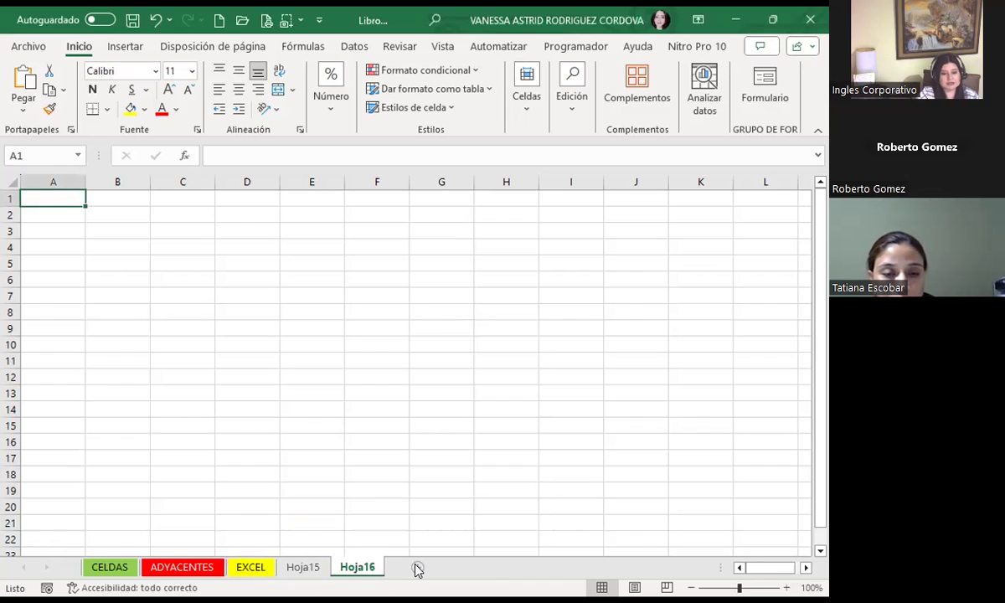
{"action": "left_click", "coordinate": [418, 567]}
{"action": "left_click", "coordinate": [471, 569]}
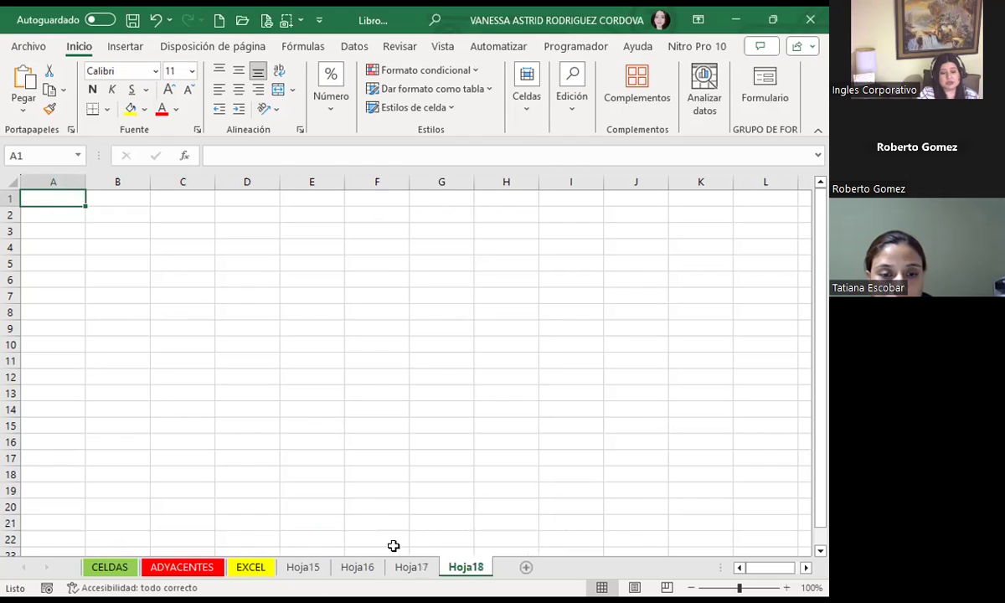
{"action": "left_click", "coordinate": [411, 569]}
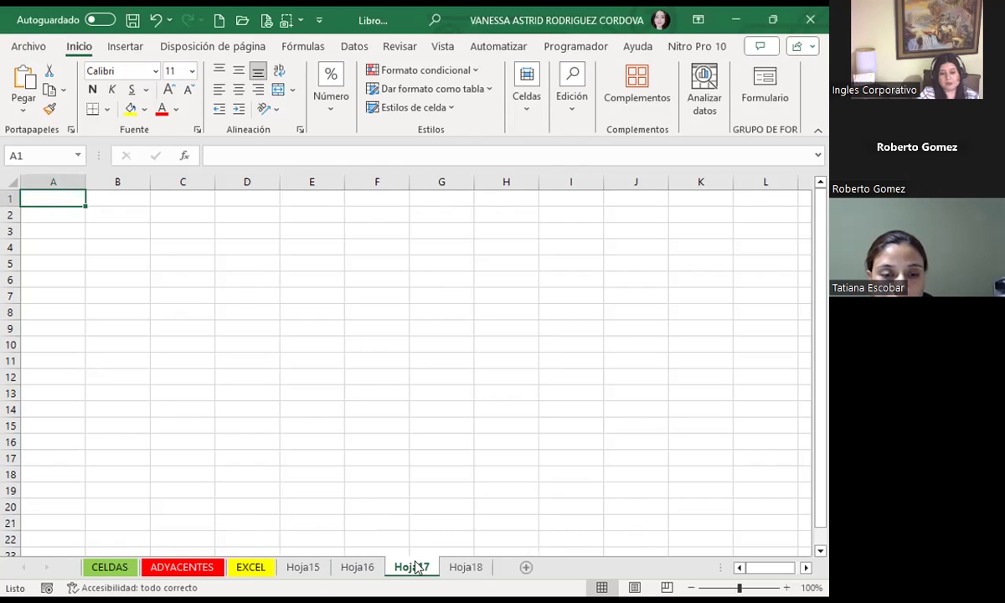
{"action": "left_click", "coordinate": [358, 576], "text": "ctrl"}
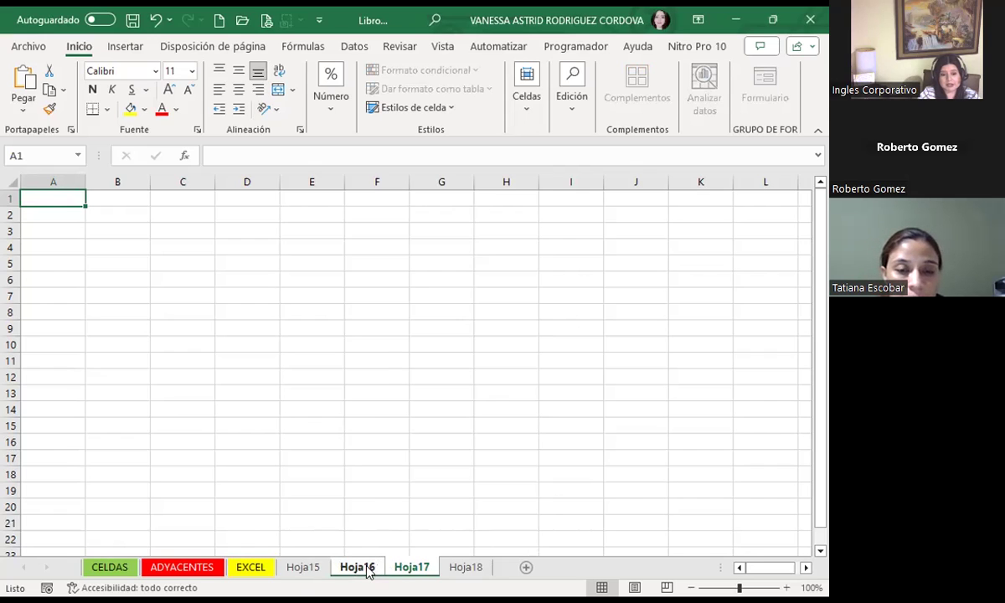
{"action": "right_click", "coordinate": [368, 569]}
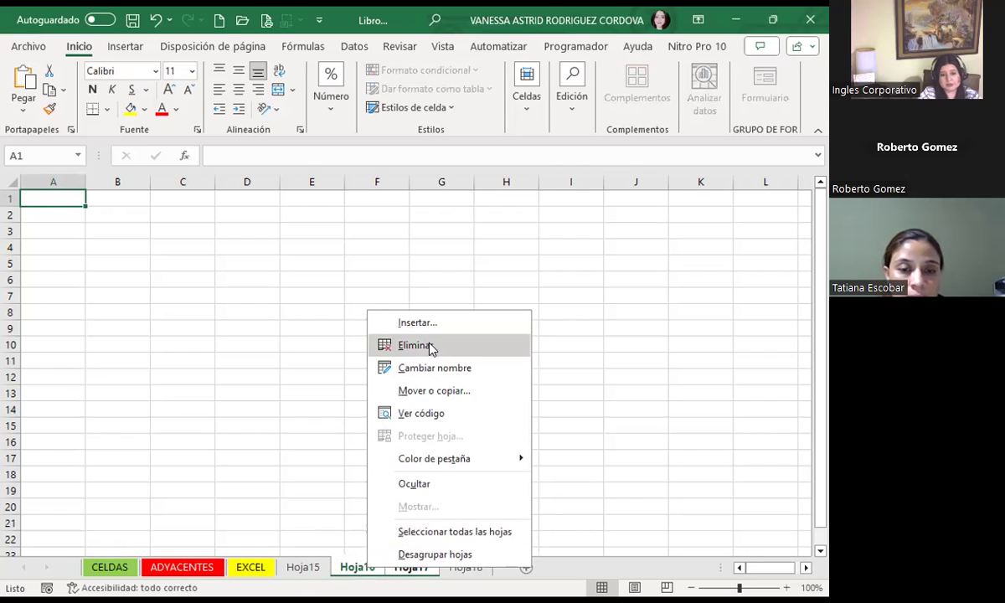
{"action": "left_click", "coordinate": [311, 509]}
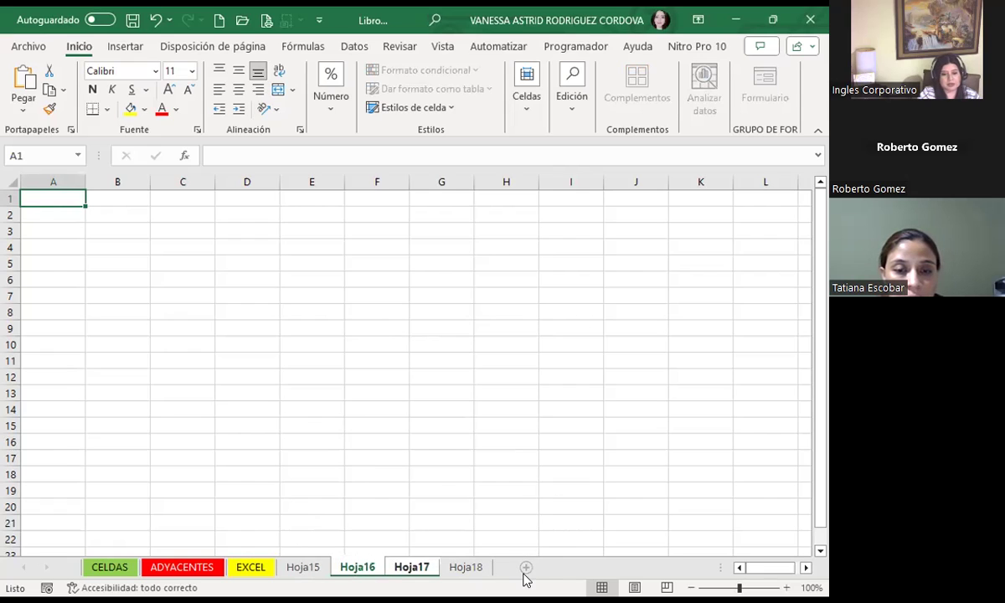
{"action": "left_click", "coordinate": [530, 567]}
{"action": "left_click", "coordinate": [581, 568]}
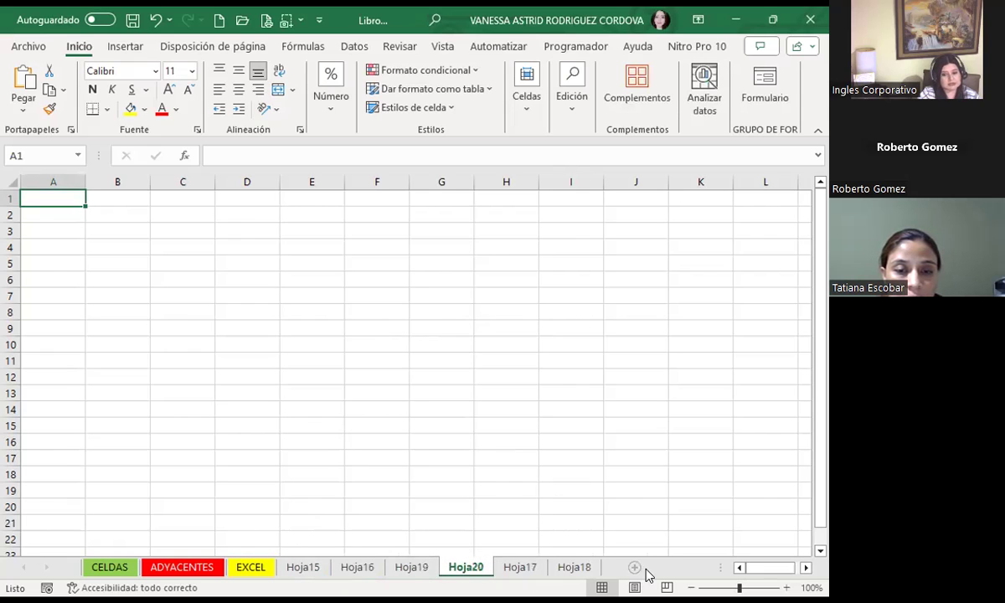
{"action": "left_click", "coordinate": [635, 568]}
{"action": "left_click", "coordinate": [689, 568]}
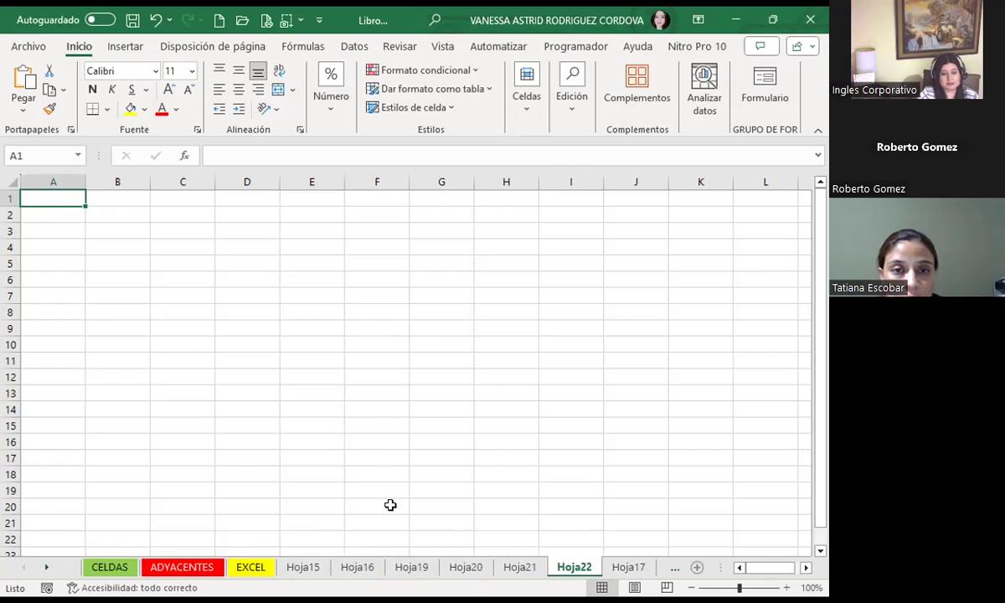
{"action": "right_click", "coordinate": [290, 568]}
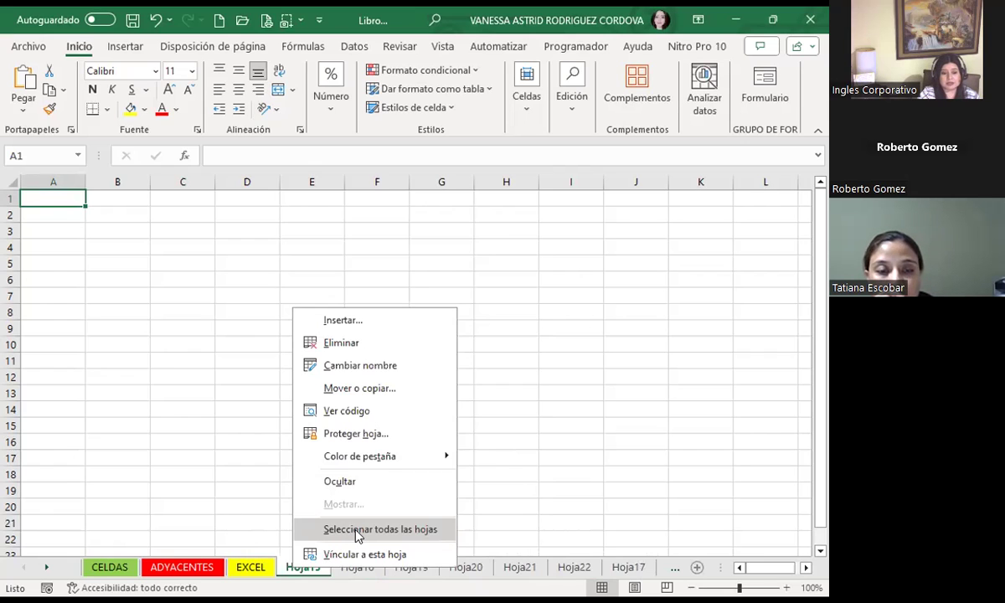
{"action": "left_click", "coordinate": [355, 530]}
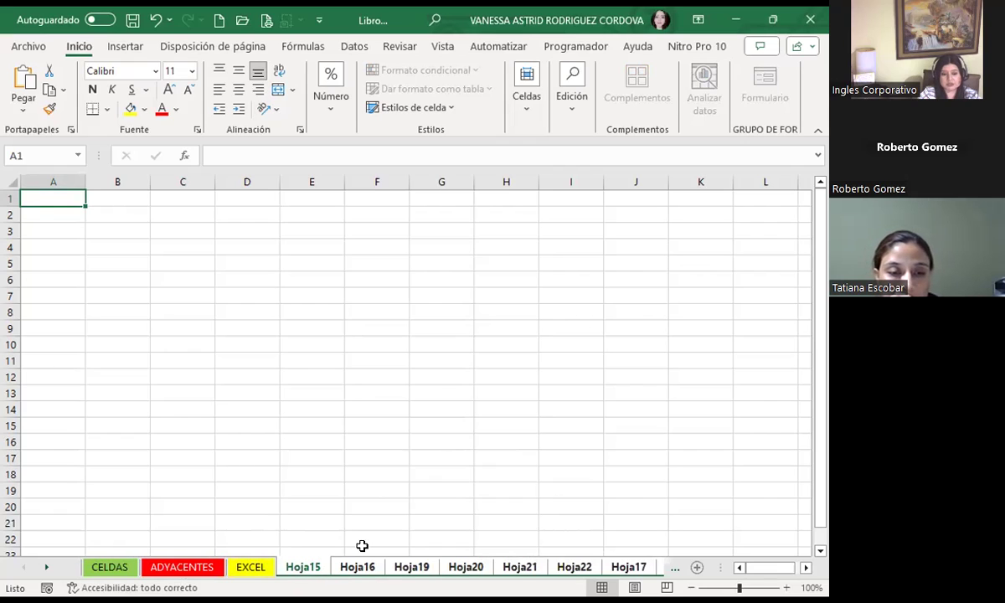
{"action": "right_click", "coordinate": [421, 568]}
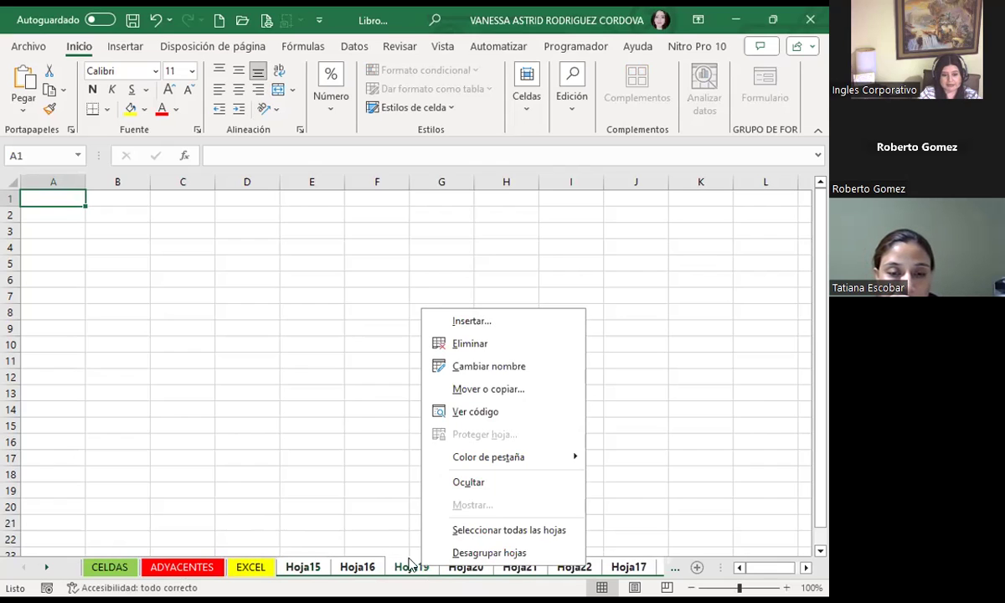
{"action": "left_click", "coordinate": [469, 343]}
{"action": "left_click", "coordinate": [307, 505]}
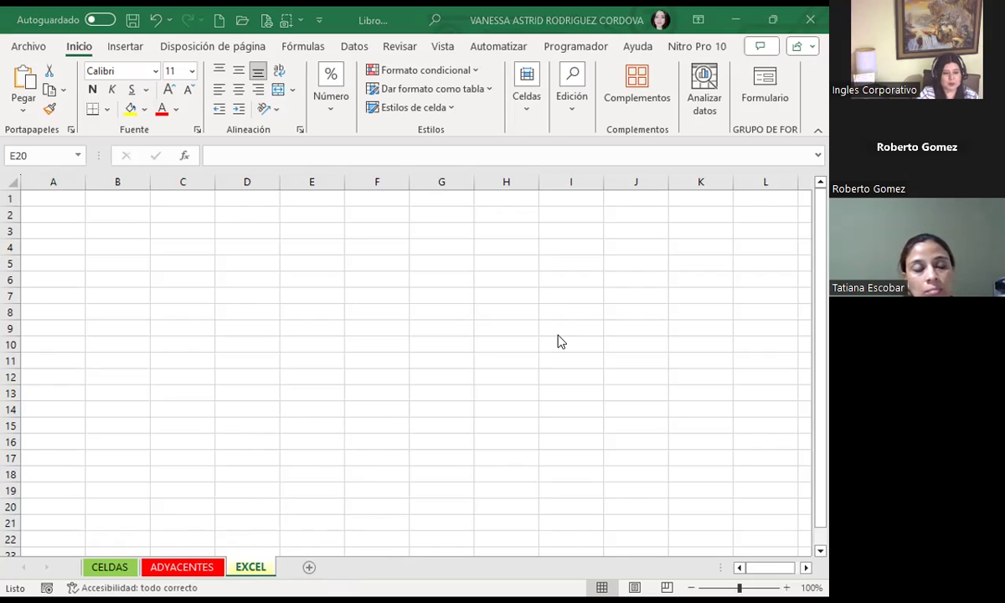
Return to the workbook and hide the EXCEL sheet from its tab menu.
{"action": "left_click", "coordinate": [721, 33]}
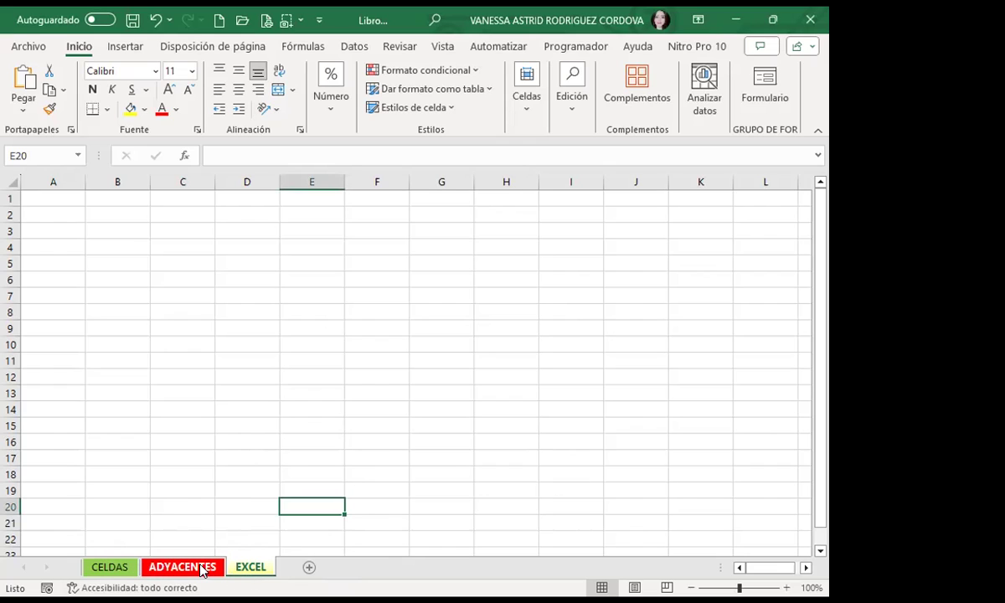
{"action": "right_click", "coordinate": [245, 573]}
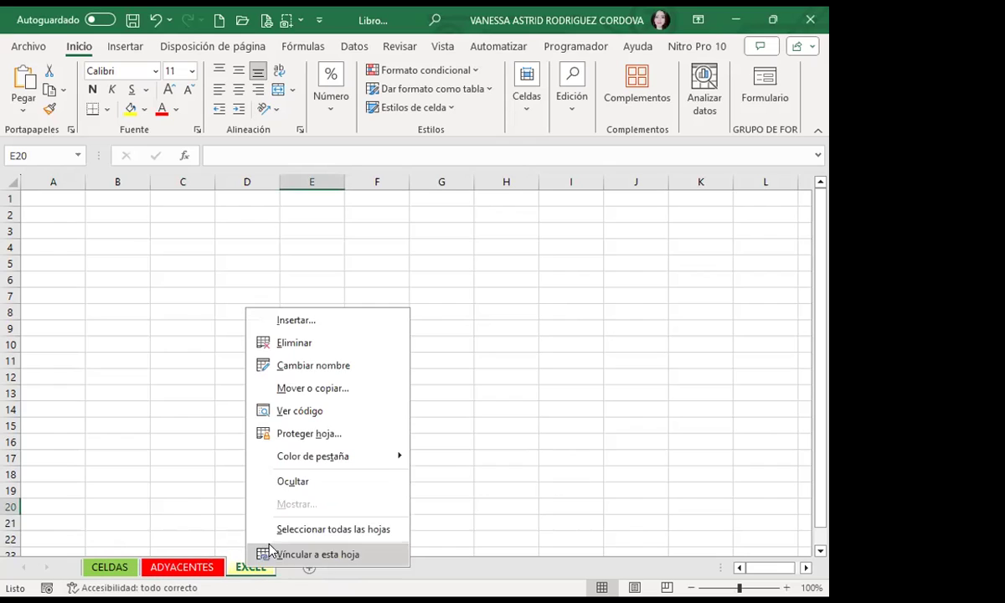
{"action": "left_click", "coordinate": [308, 483]}
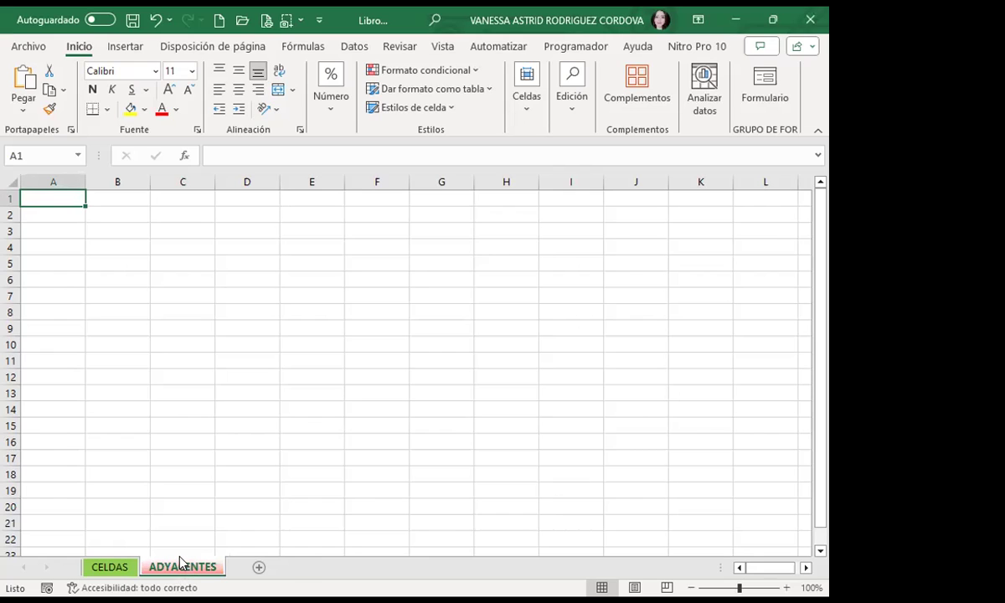
Unhide the EXCEL sheet with Mostrar so it appears beside CELDAS and ADYACENTES.
{"action": "right_click", "coordinate": [180, 562]}
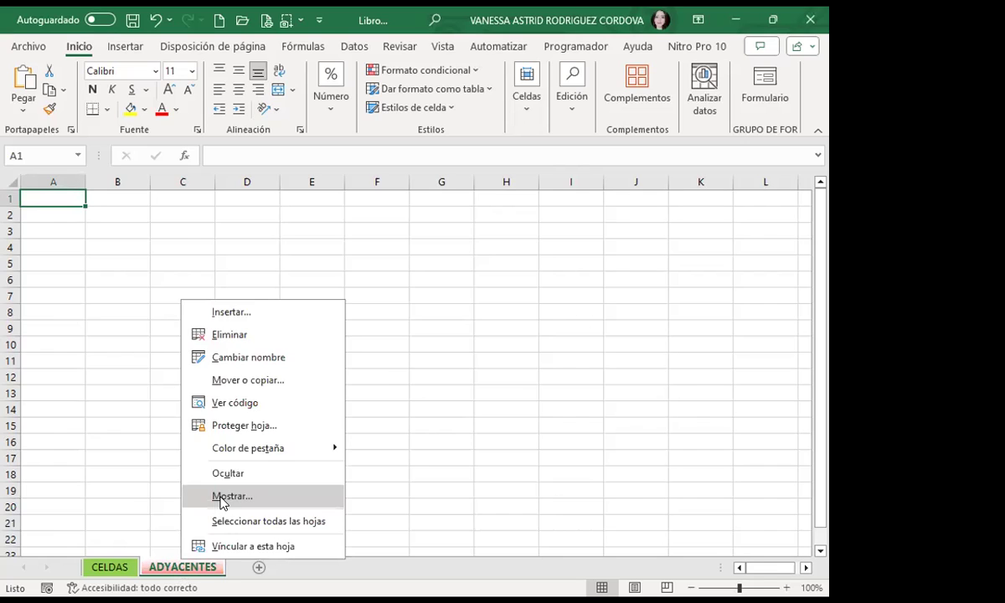
{"action": "left_click", "coordinate": [224, 496]}
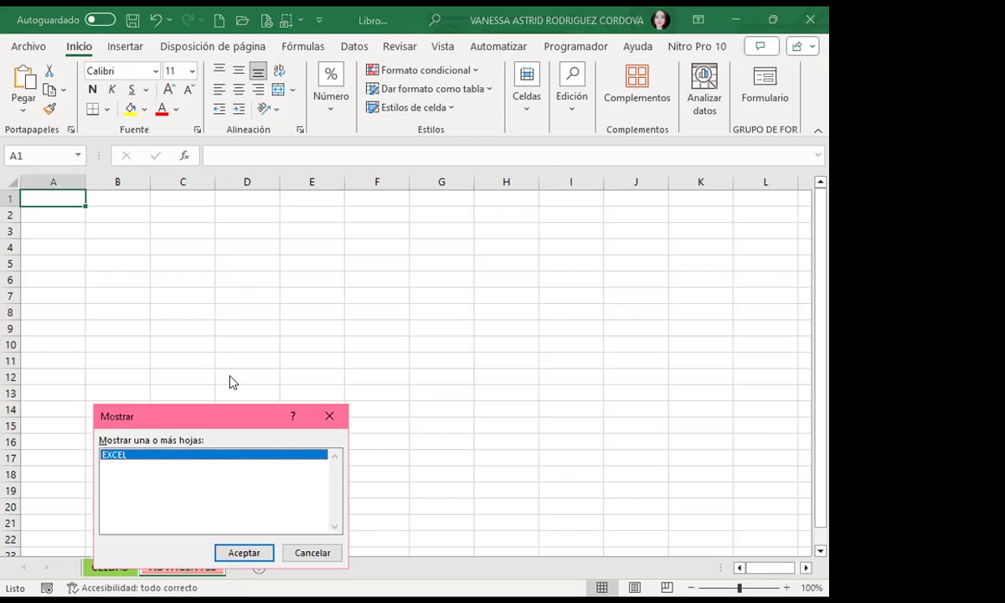
{"action": "left_click", "coordinate": [248, 504]}
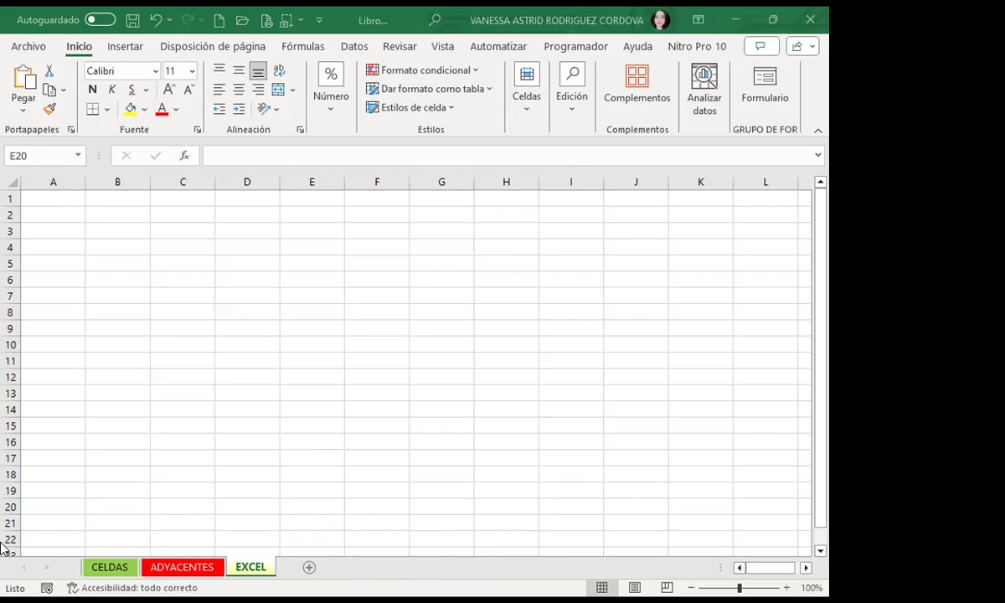
{"action": "left_click", "coordinate": [249, 569]}
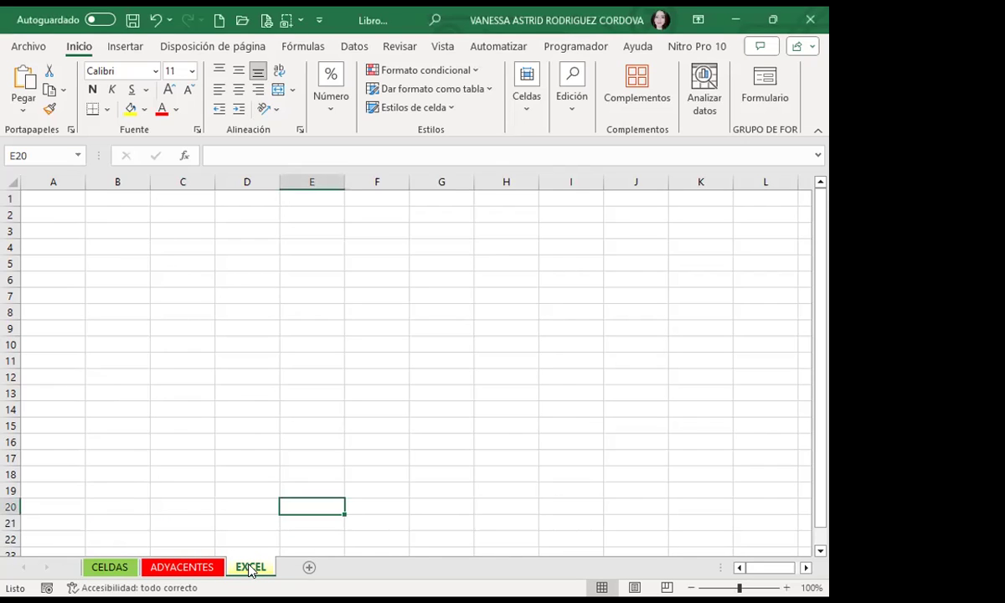
{"action": "right_click", "coordinate": [249, 570]}
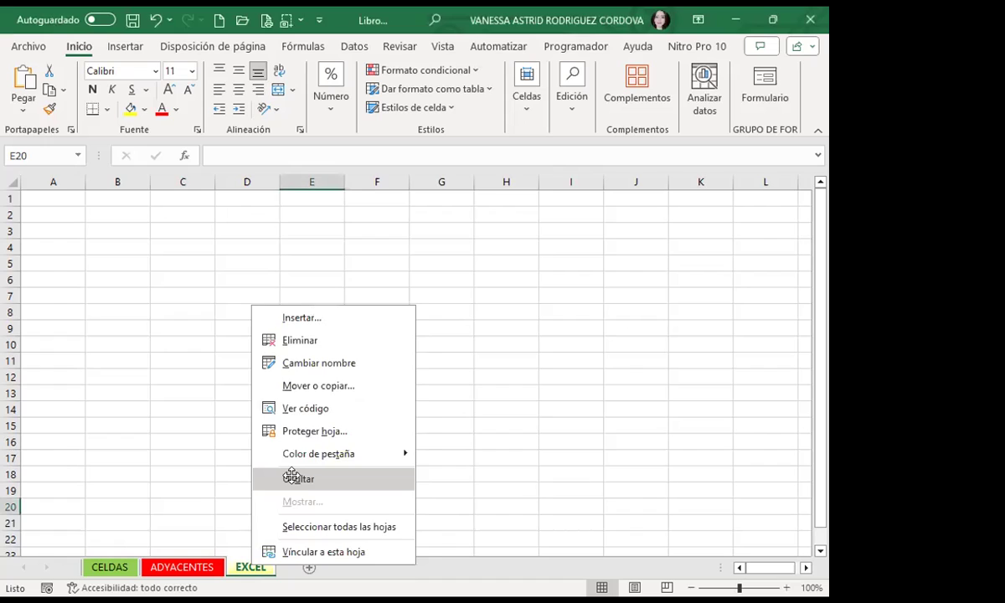
{"action": "left_click", "coordinate": [292, 478]}
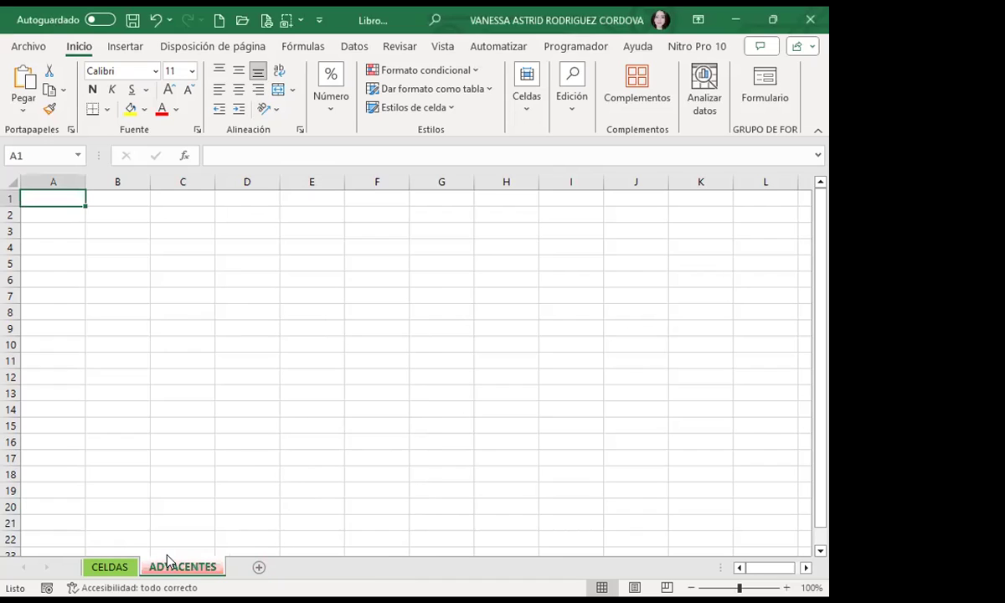
{"action": "right_click", "coordinate": [111, 572]}
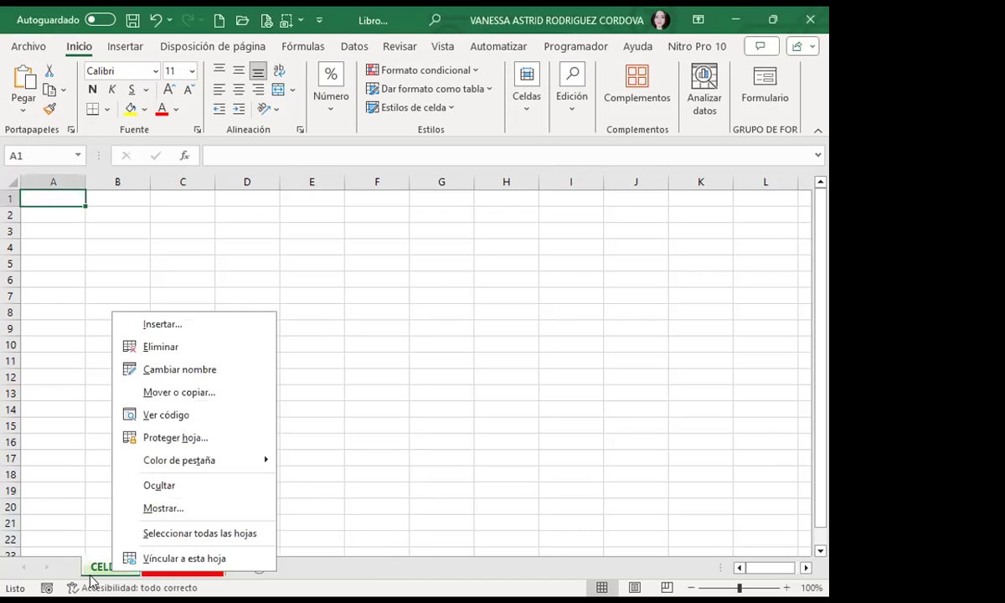
{"action": "left_click", "coordinate": [165, 512]}
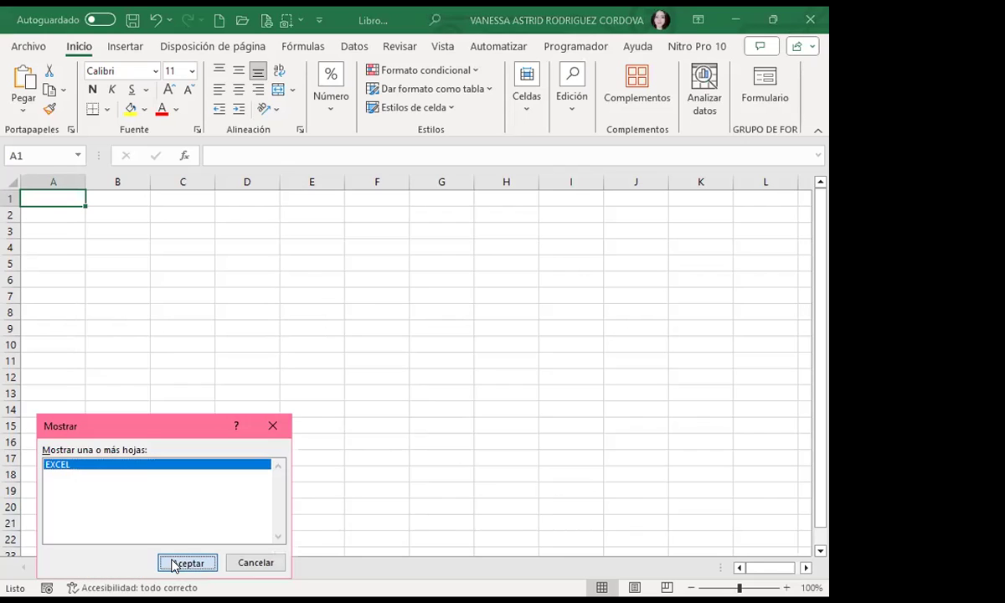
{"action": "left_click", "coordinate": [173, 566]}
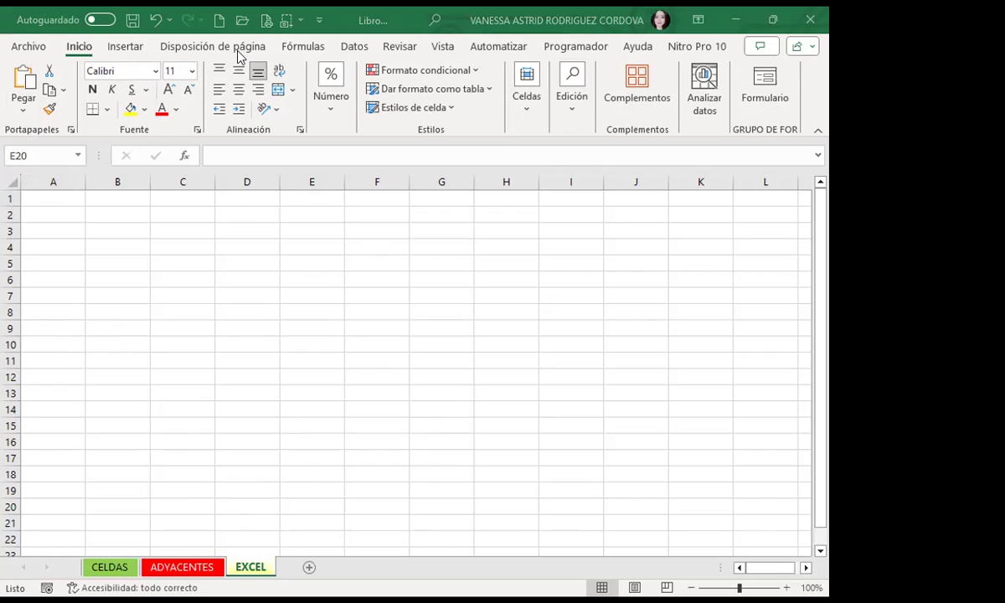
{"action": "double_click", "coordinate": [79, 48]}
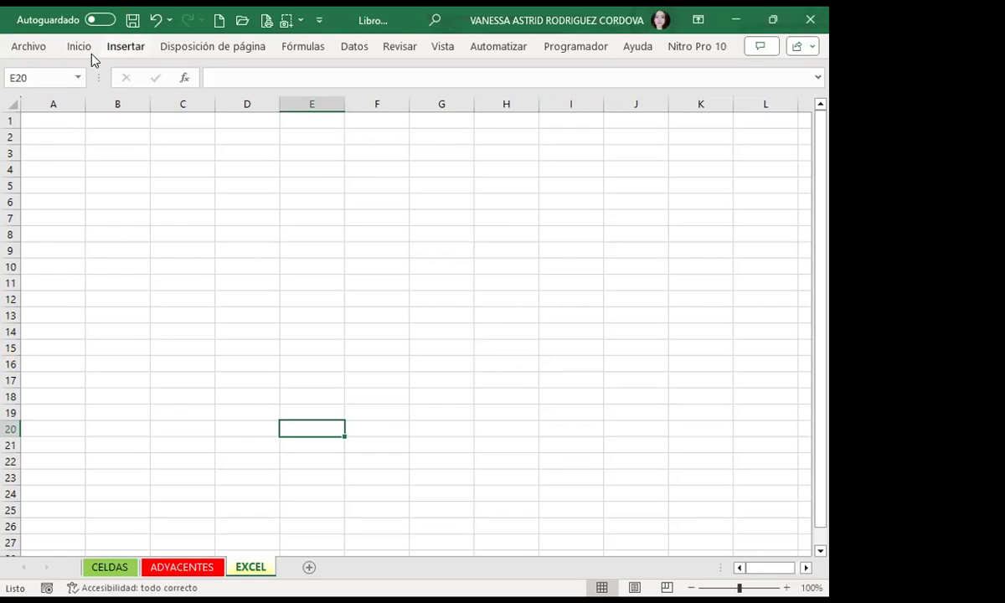
{"action": "left_click", "coordinate": [185, 49]}
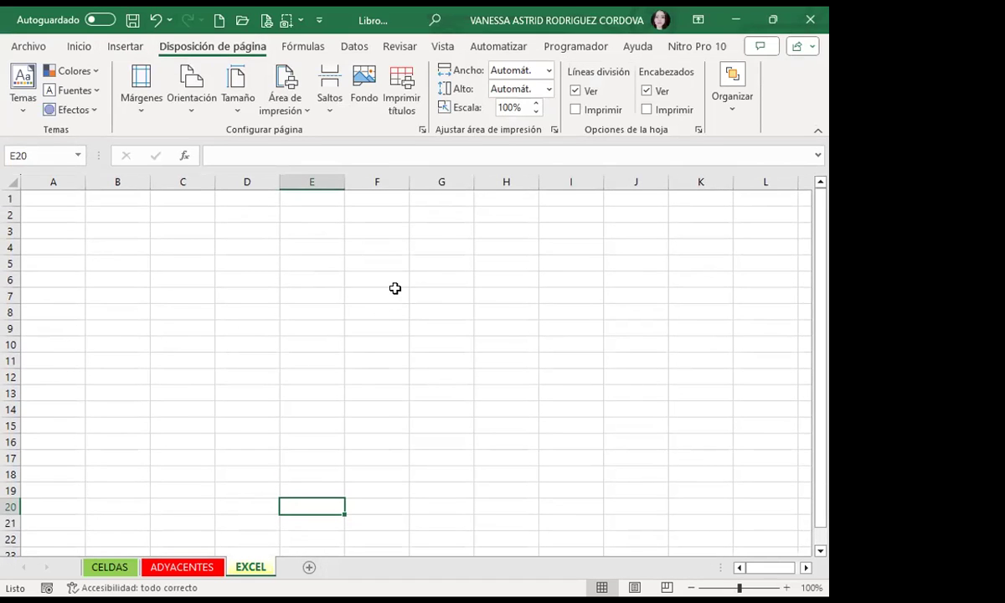
{"action": "left_click", "coordinate": [394, 288]}
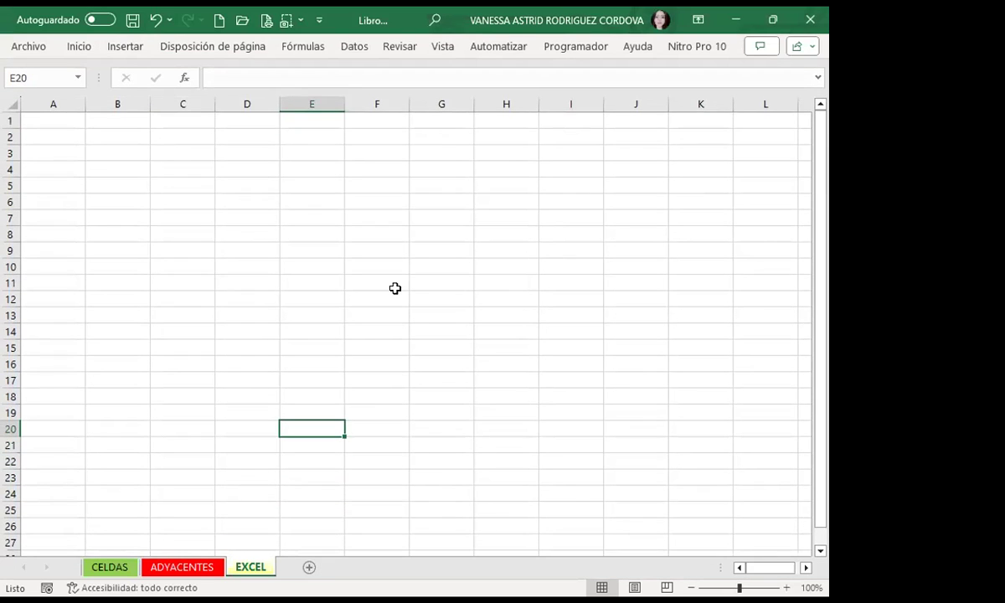
{"action": "key", "text": "ctrl+F1"}
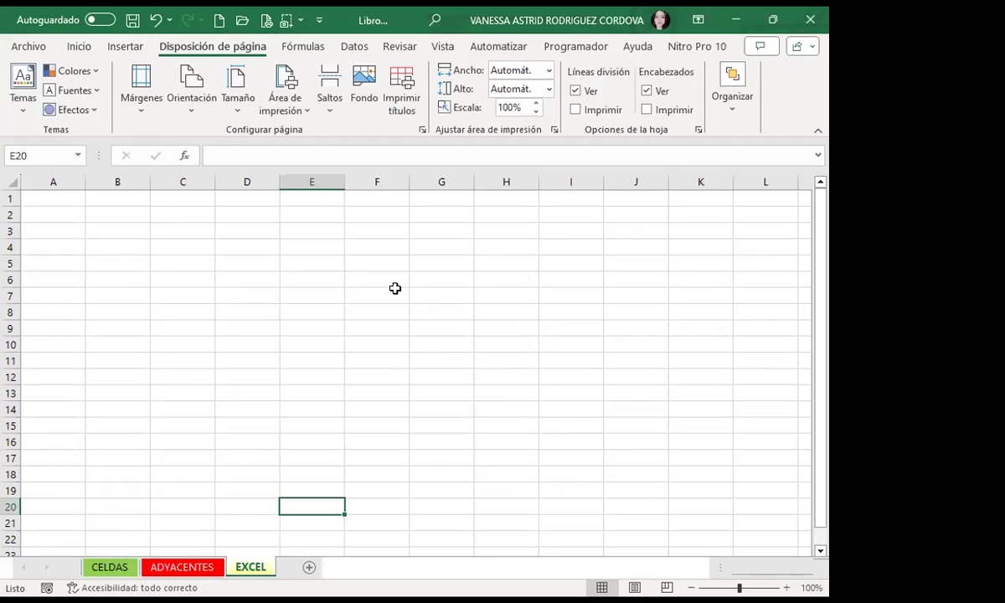
{"action": "key", "text": "ctrl+F1"}
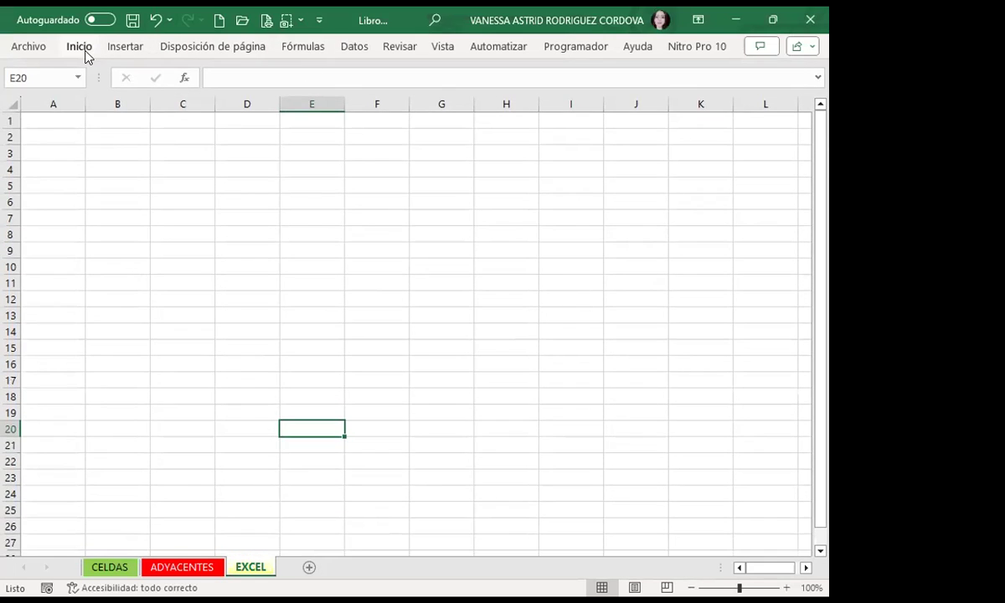
{"action": "double_click", "coordinate": [85, 52]}
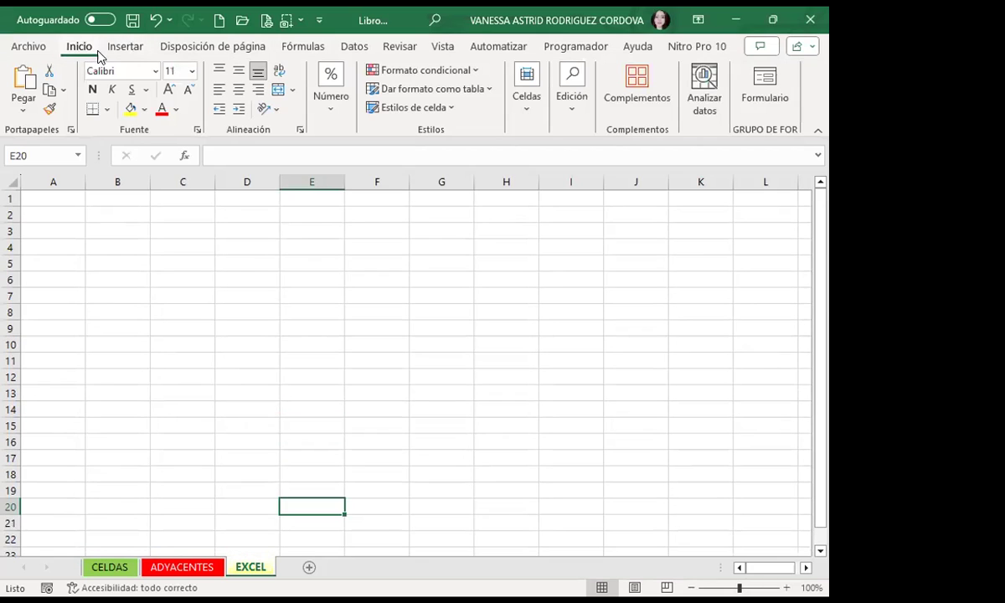
{"action": "left_click", "coordinate": [335, 263]}
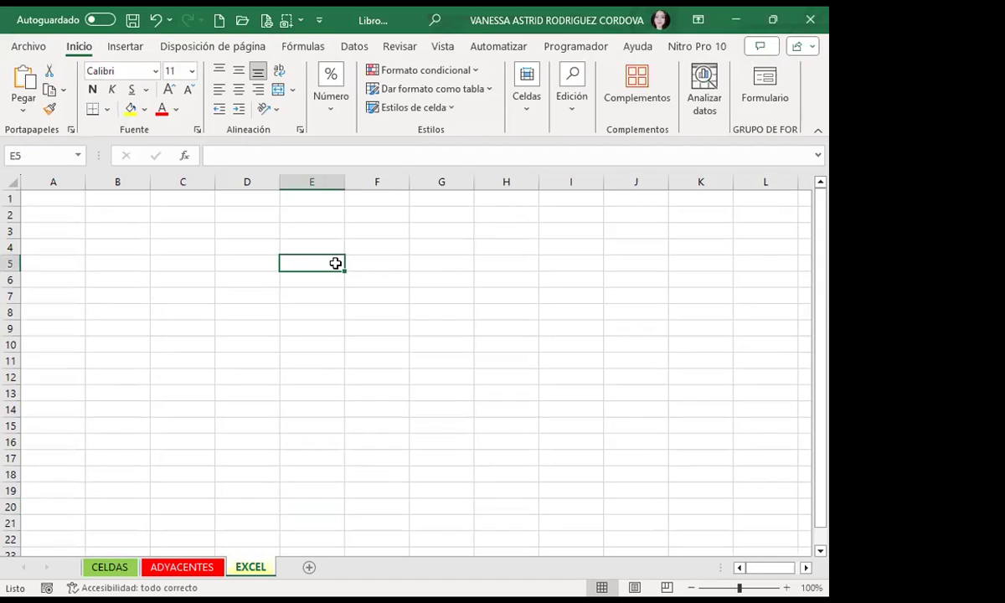
{"action": "double_click", "coordinate": [491, 27]}
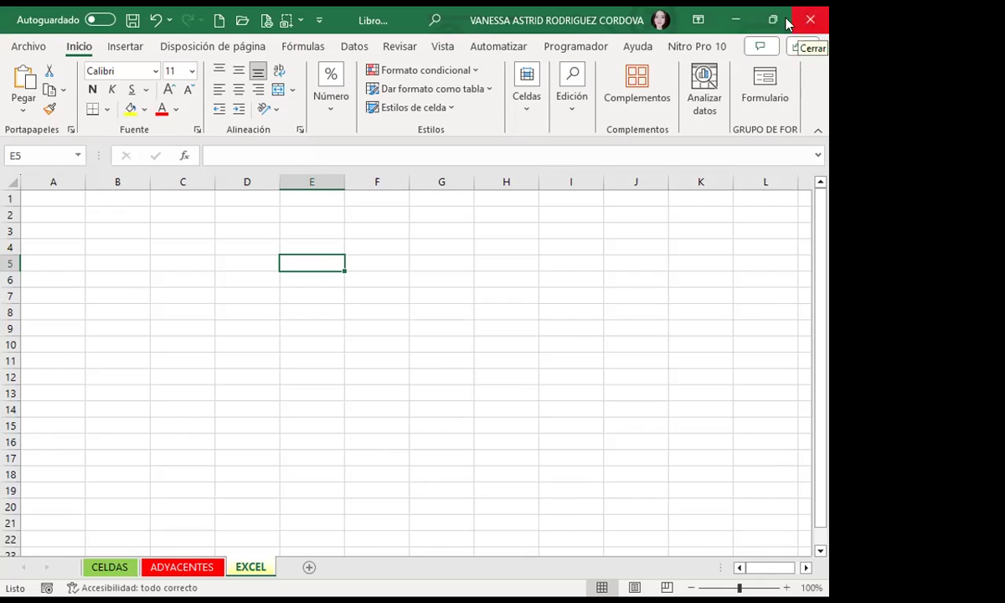
{"action": "left_click", "coordinate": [702, 21]}
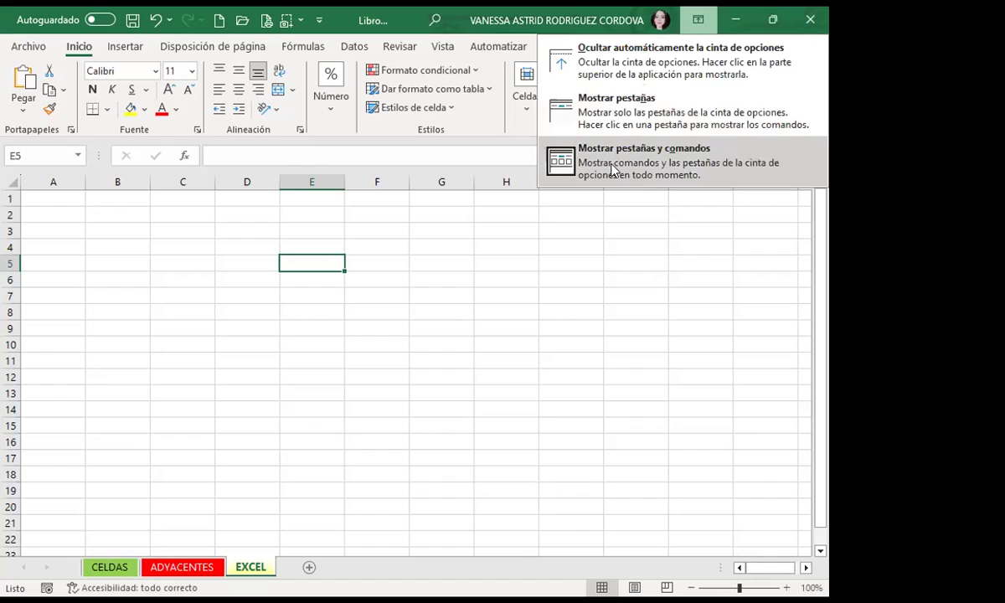
{"action": "left_click", "coordinate": [606, 104]}
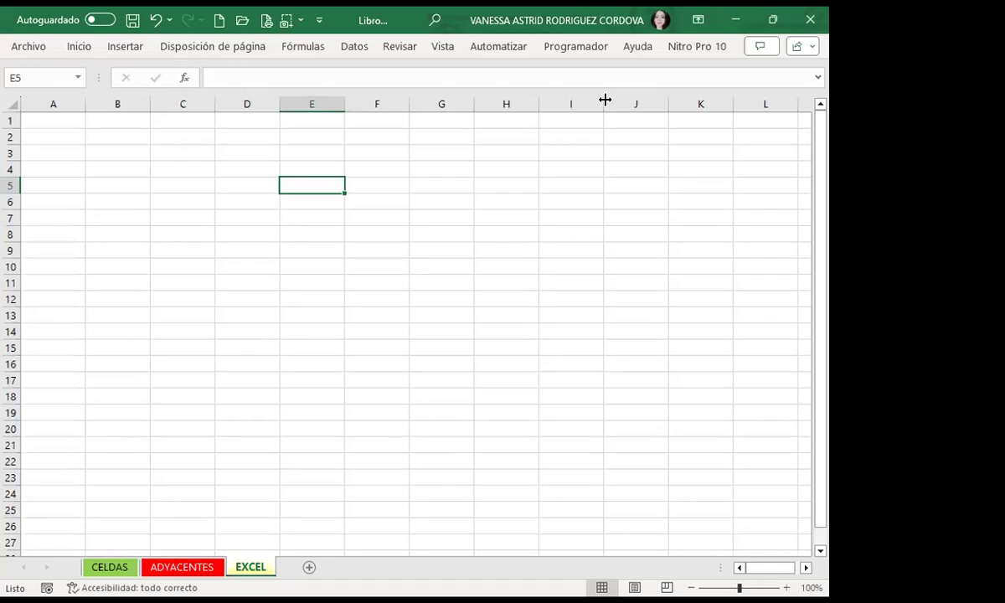
{"action": "left_click", "coordinate": [702, 18]}
{"action": "left_click", "coordinate": [606, 162]}
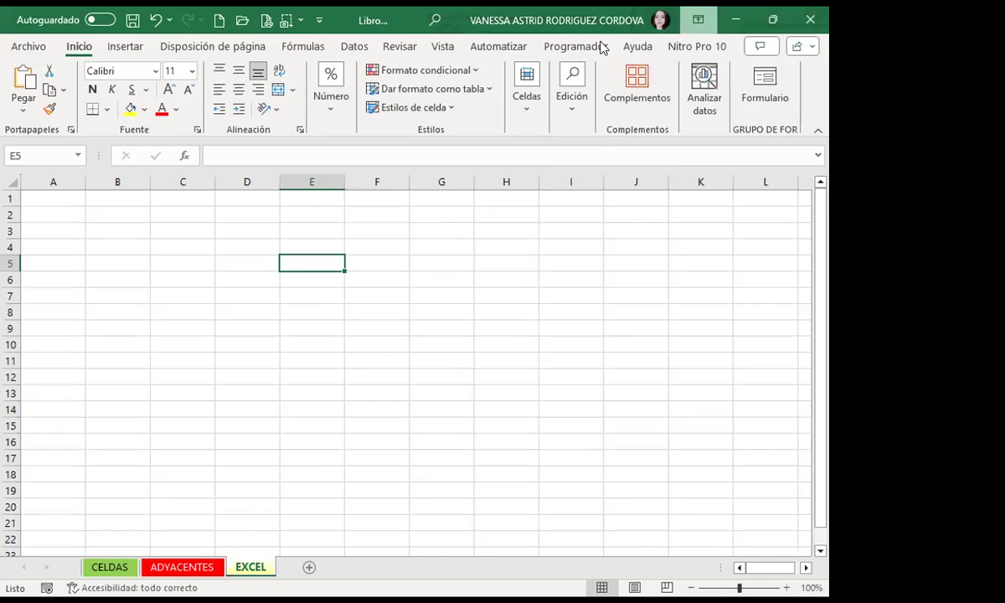
{"action": "left_click", "coordinate": [190, 171]}
Select cell D9 on the full-window sheet and temporarily reveal the auto-hidden ribbon.
{"action": "mouse_move", "coordinate": [24, 85]}
{"action": "left_mouse_down"}
{"action": "mouse_move", "coordinate": [597, 298]}
{"action": "mouse_move", "coordinate": [758, 483]}
{"action": "left_mouse_up"}
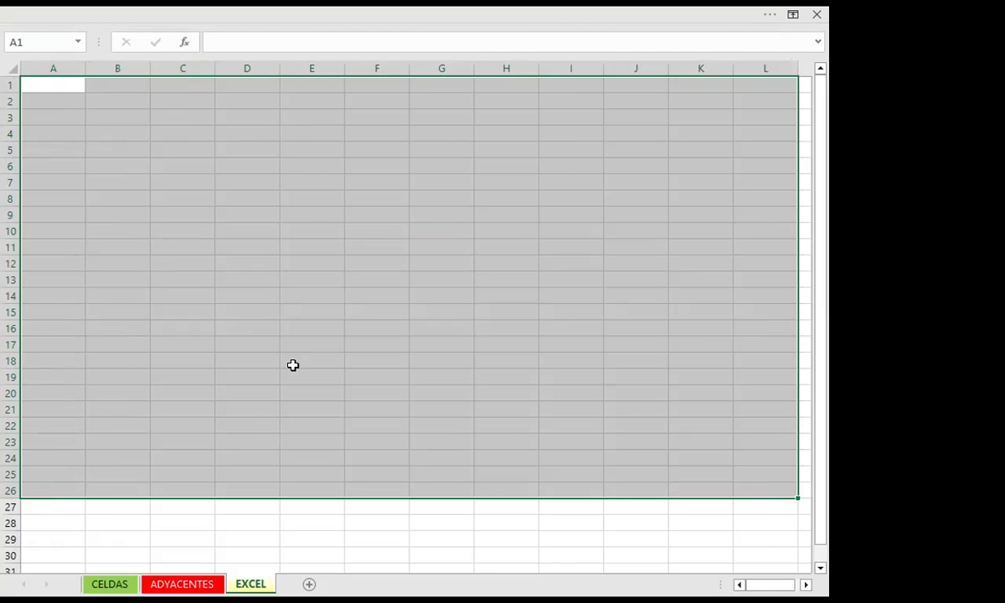
{"action": "left_click", "coordinate": [232, 209]}
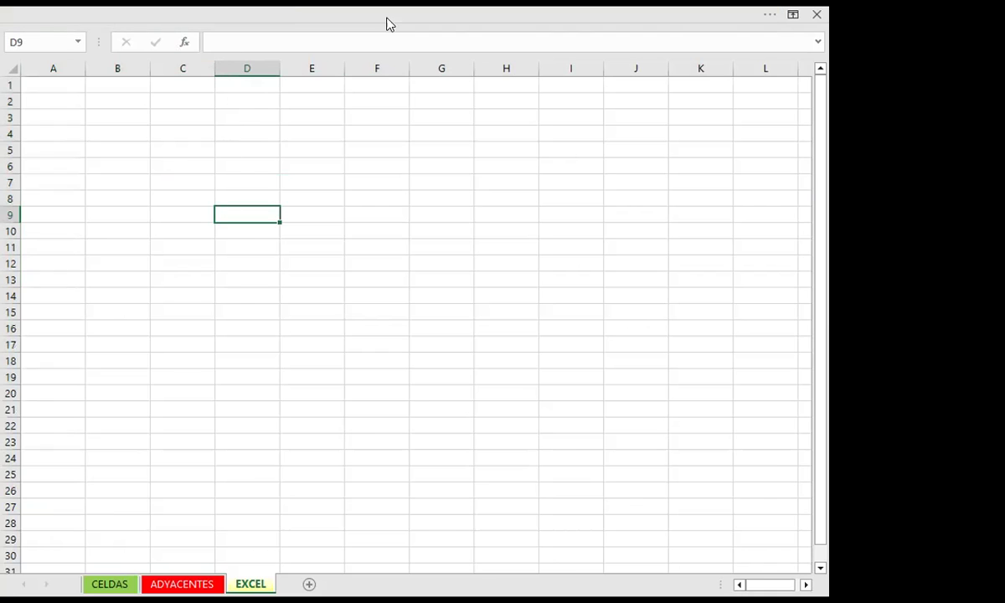
{"action": "left_click", "coordinate": [325, 13]}
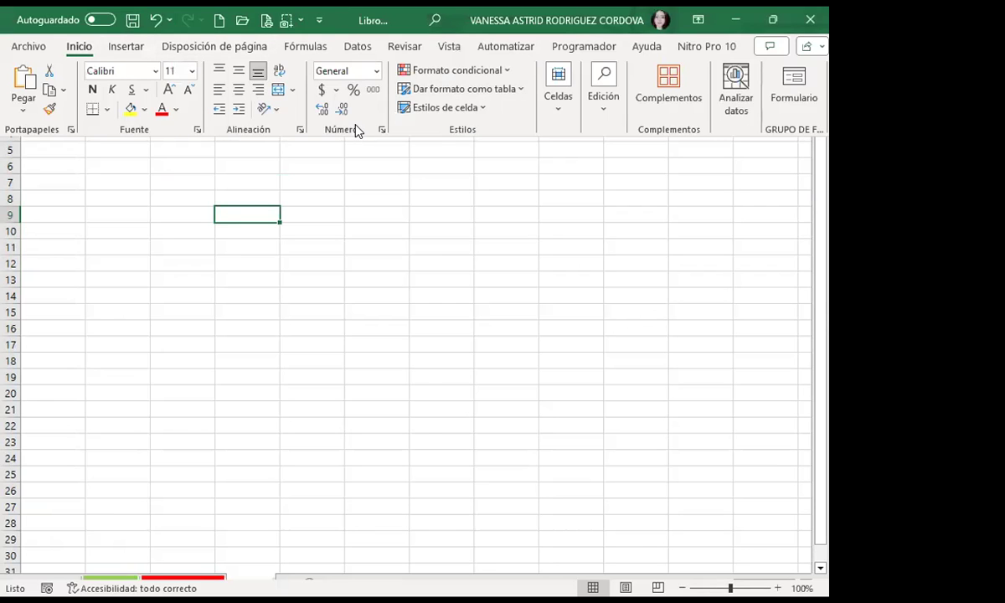
Fill cell D9 with yellow using Color de relleno, then reveal the ribbon again.
{"action": "left_click", "coordinate": [130, 109]}
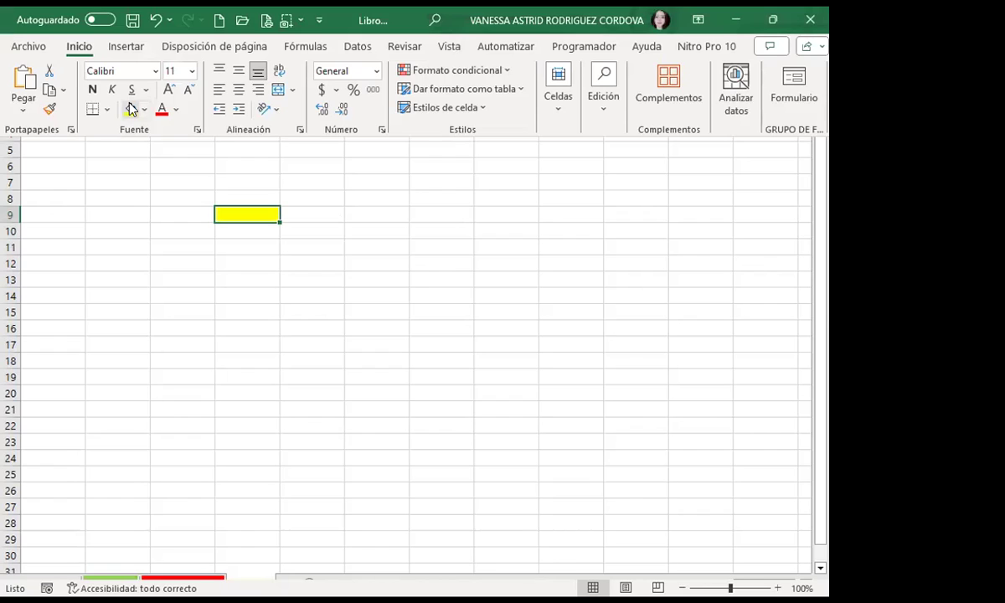
{"action": "left_click", "coordinate": [238, 208]}
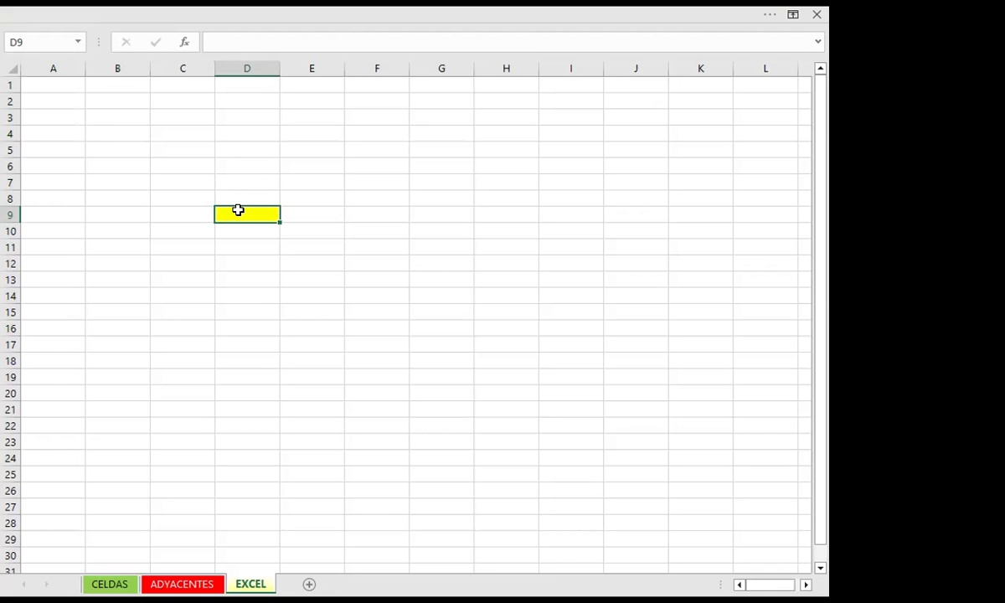
{"action": "left_click", "coordinate": [353, 13]}
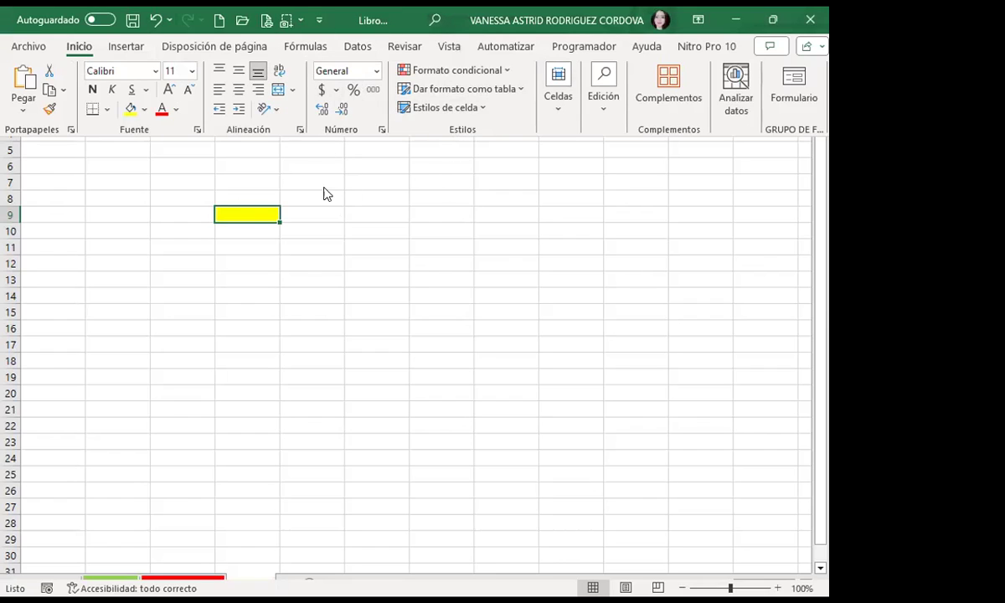
Select cell C4 and open the ribbon display options from the revealed ribbon.
{"action": "left_click", "coordinate": [221, 163]}
{"action": "left_click", "coordinate": [172, 134]}
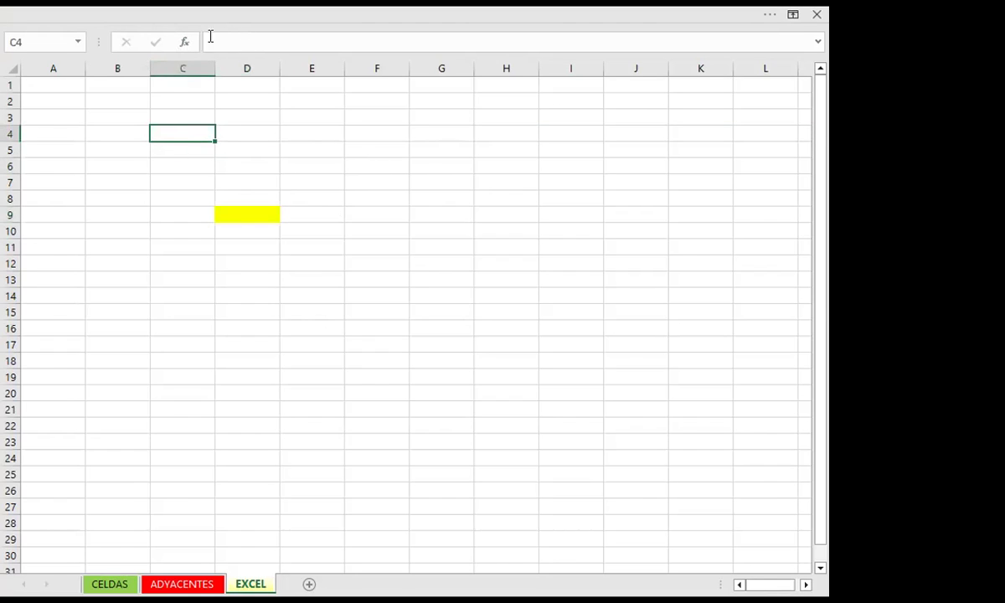
{"action": "left_click", "coordinate": [249, 13]}
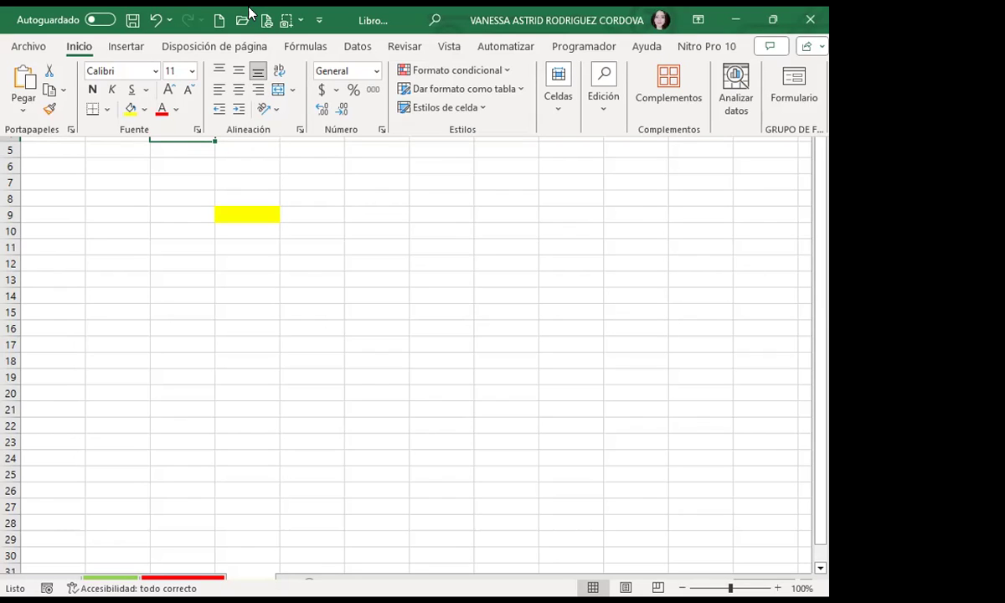
{"action": "left_click", "coordinate": [698, 20]}
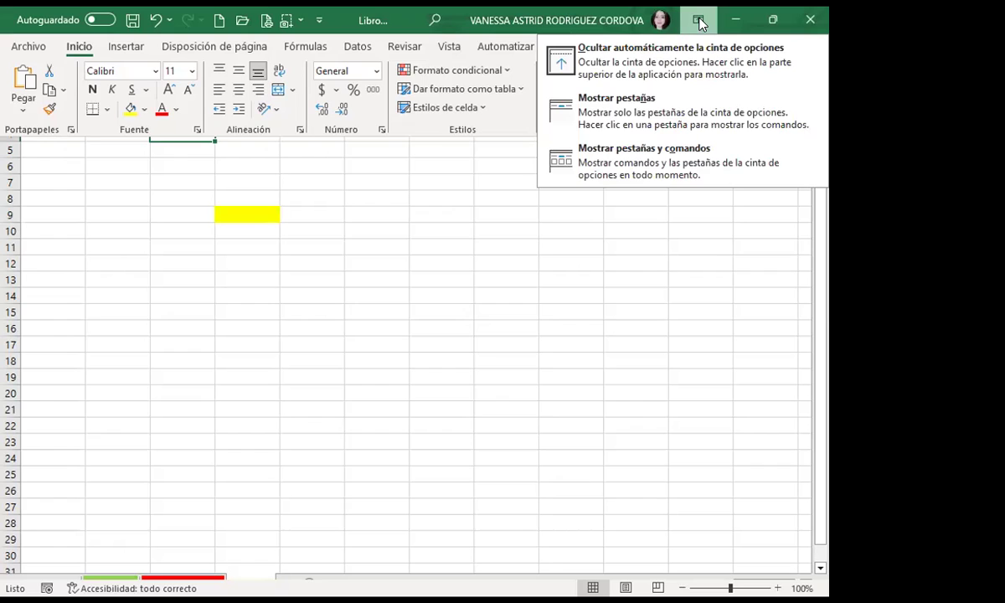
{"action": "left_click", "coordinate": [598, 172]}
{"action": "left_click", "coordinate": [358, 295]}
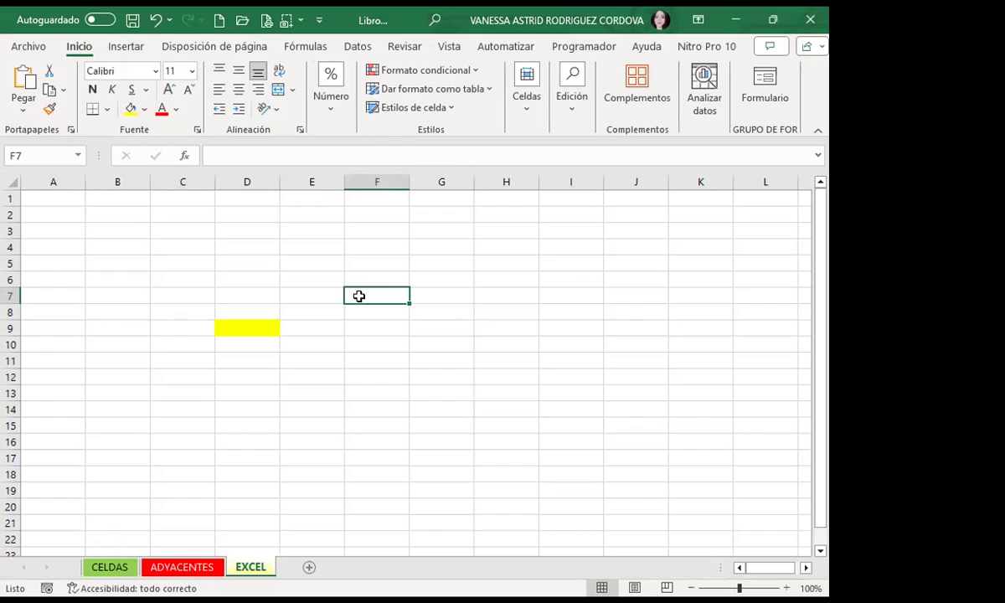
Delete row 9 holding the yellow D9 cell with Eliminar, then return to A1.
{"action": "left_click", "coordinate": [236, 265]}
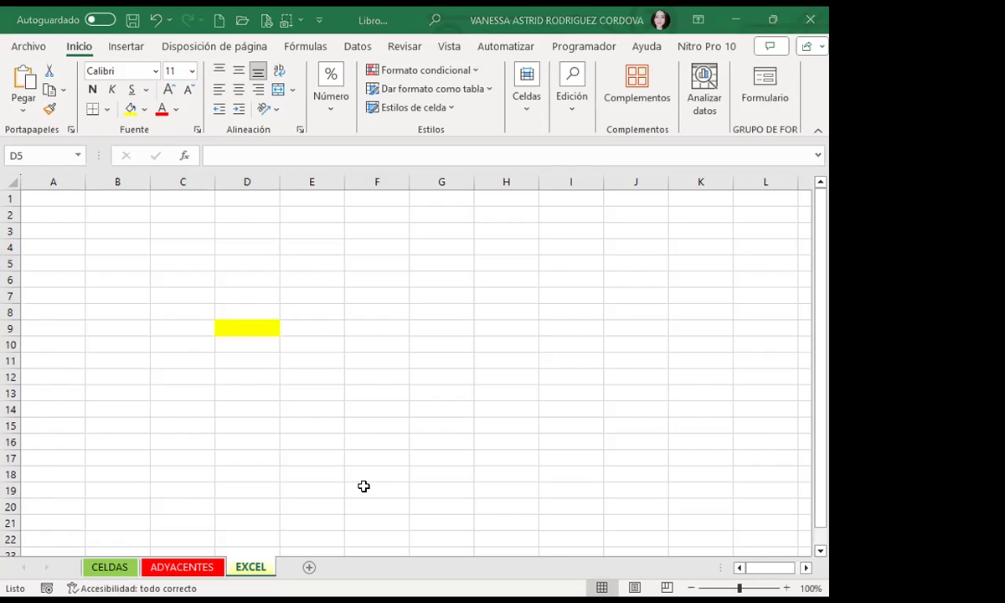
{"action": "scroll", "coordinate": [325, 360], "scroll_direction": "down", "scroll_amount": 3}
{"action": "scroll", "coordinate": [326, 360], "scroll_direction": "up", "scroll_amount": 3}
{"action": "left_click", "coordinate": [47, 231]}
{"action": "left_click", "coordinate": [506, 442], "text": "shift"}
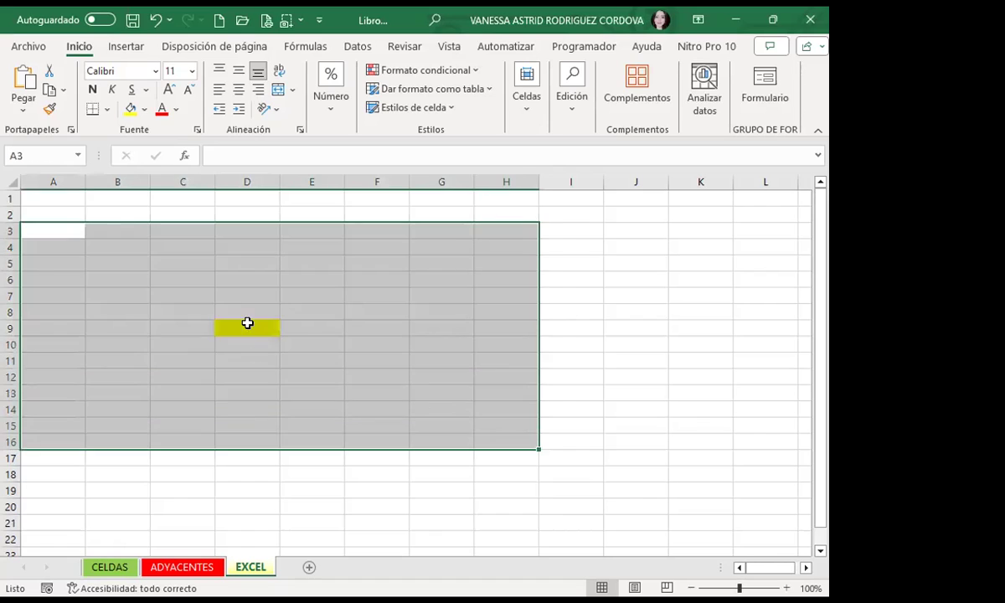
{"action": "left_click", "coordinate": [247, 323]}
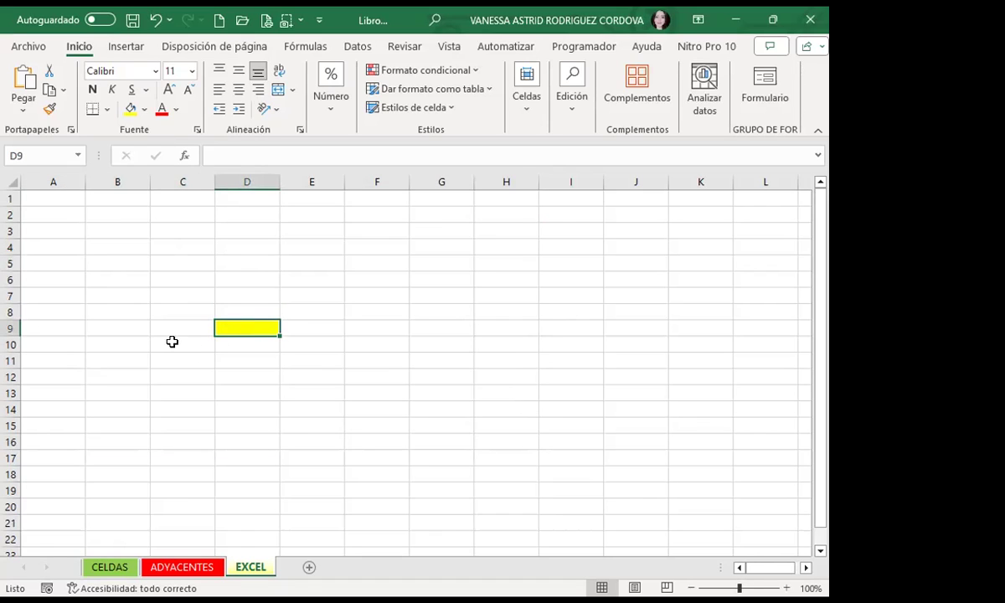
{"action": "left_click", "coordinate": [8, 328]}
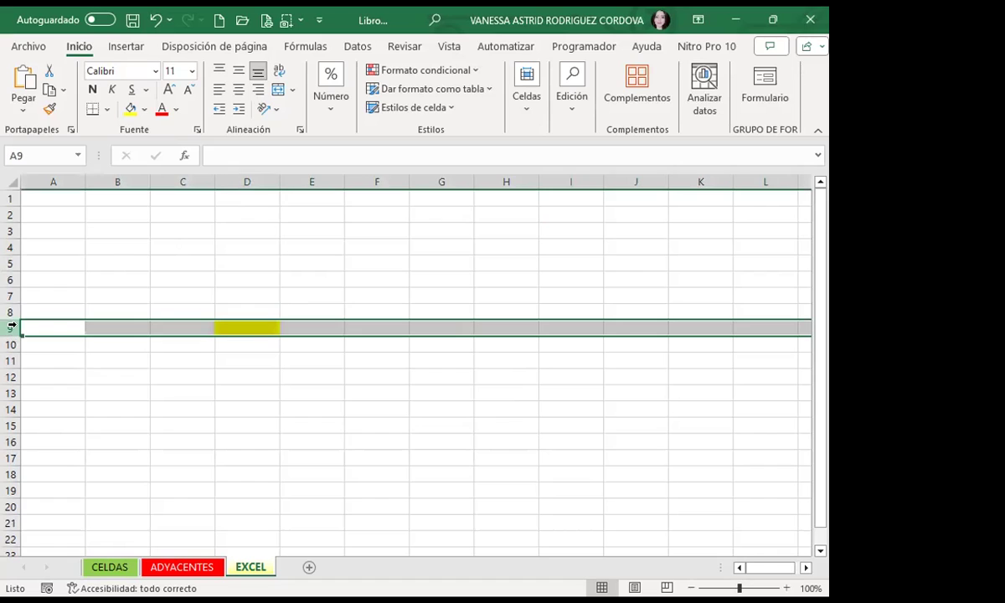
{"action": "left_click", "coordinate": [521, 105]}
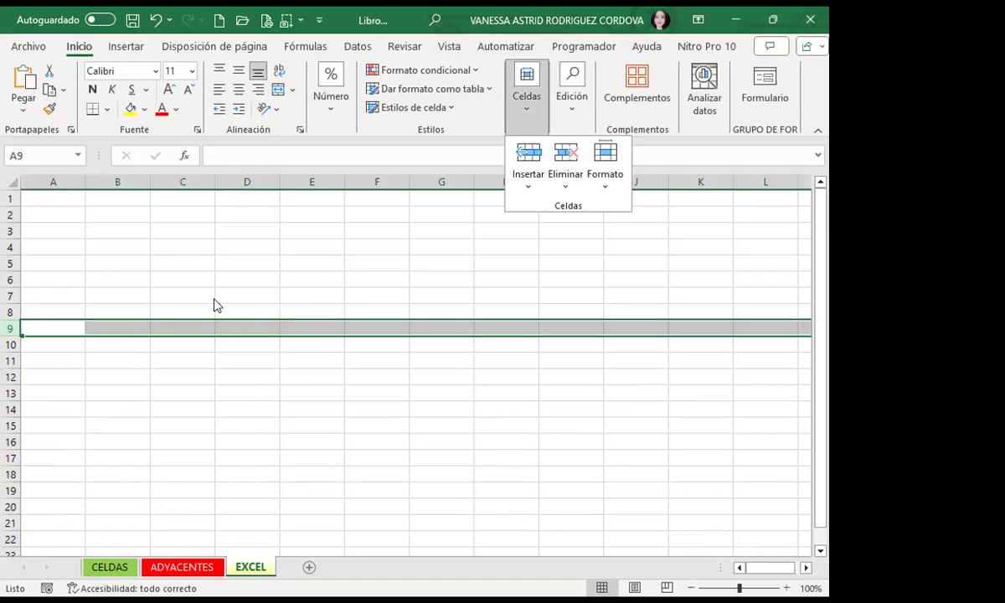
{"action": "left_click", "coordinate": [132, 251]}
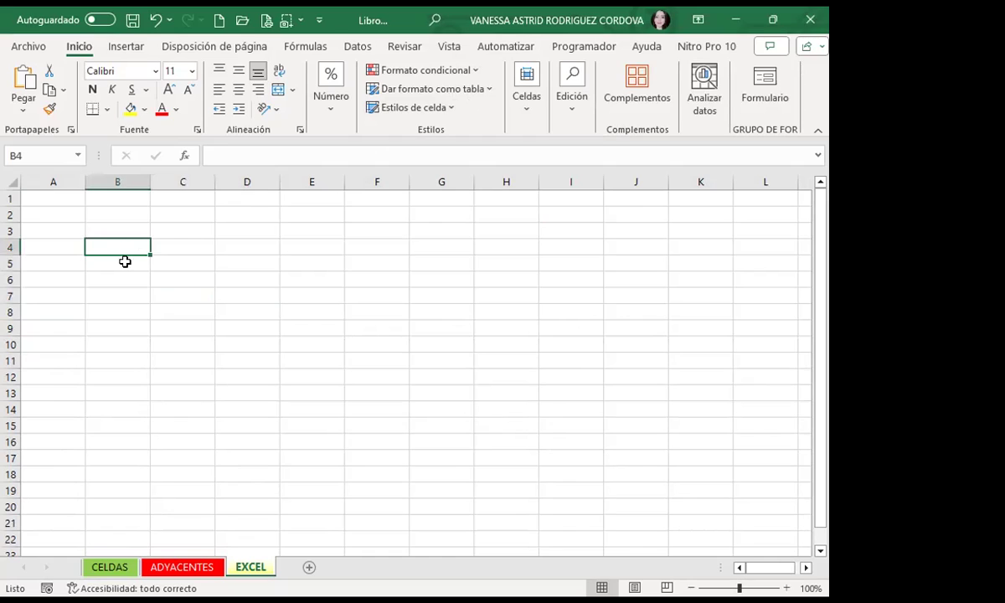
{"action": "left_click", "coordinate": [42, 195]}
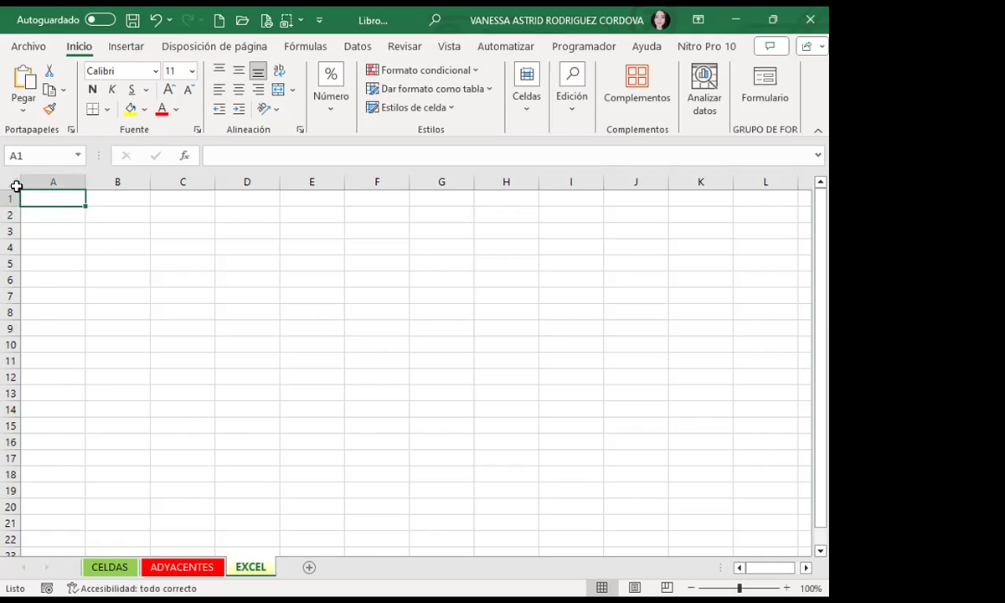
{"action": "left_click", "coordinate": [12, 180]}
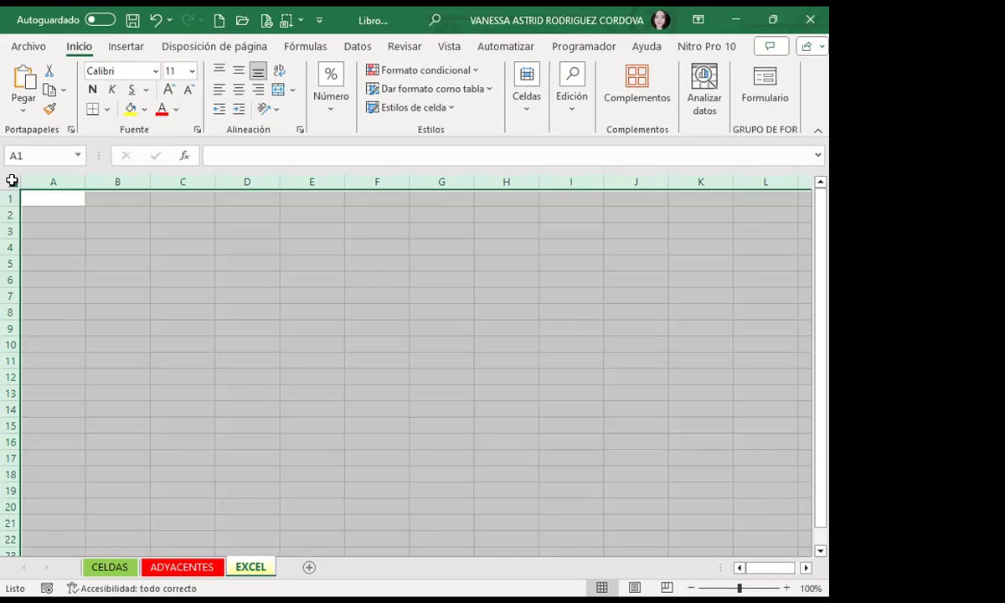
{"action": "left_click", "coordinate": [46, 200]}
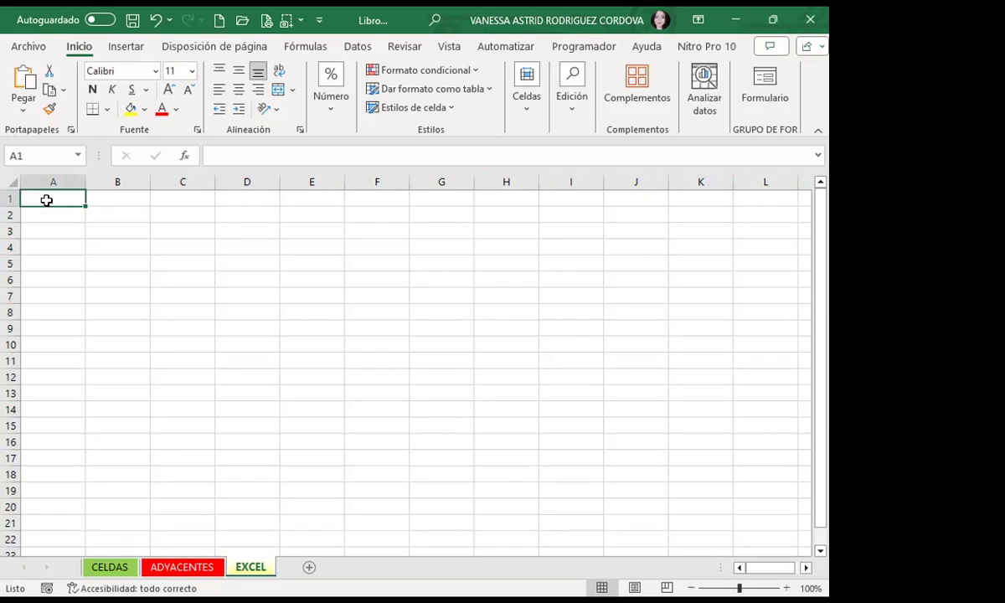
{"action": "left_click", "coordinate": [435, 216]}
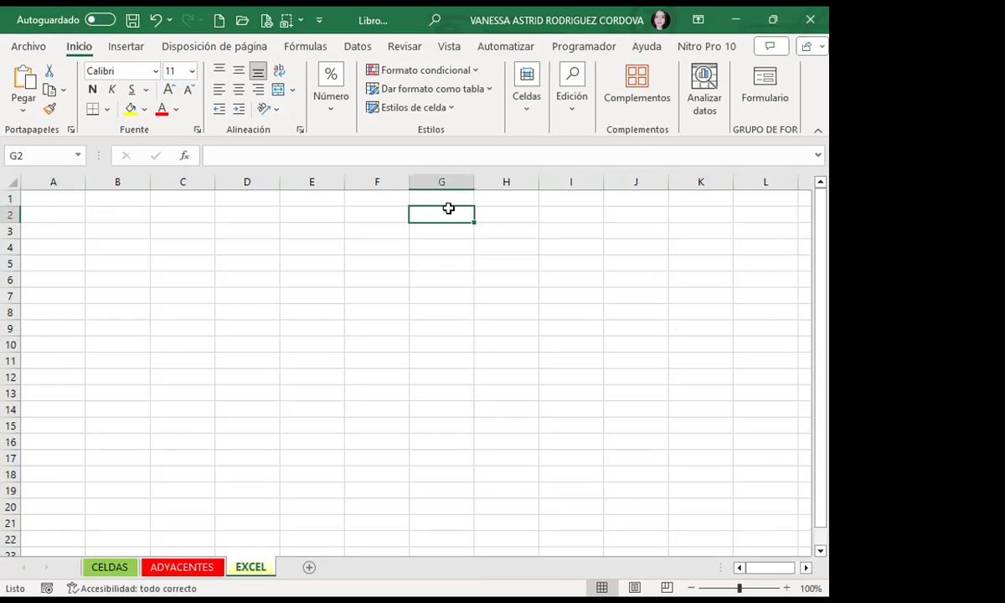
{"action": "left_click", "coordinate": [46, 194]}
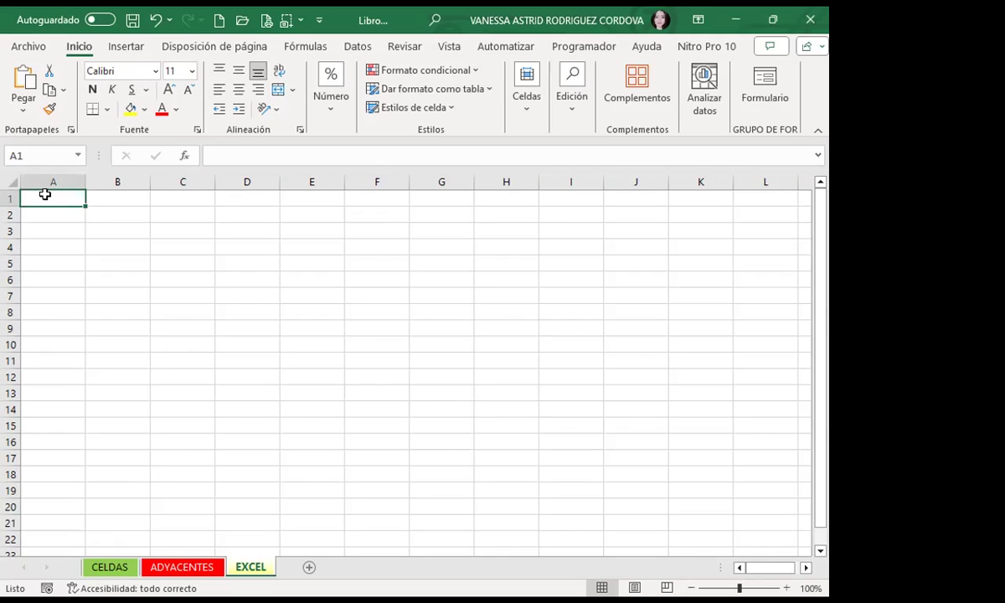
{"action": "key", "text": "ctrl+shift+Down"}
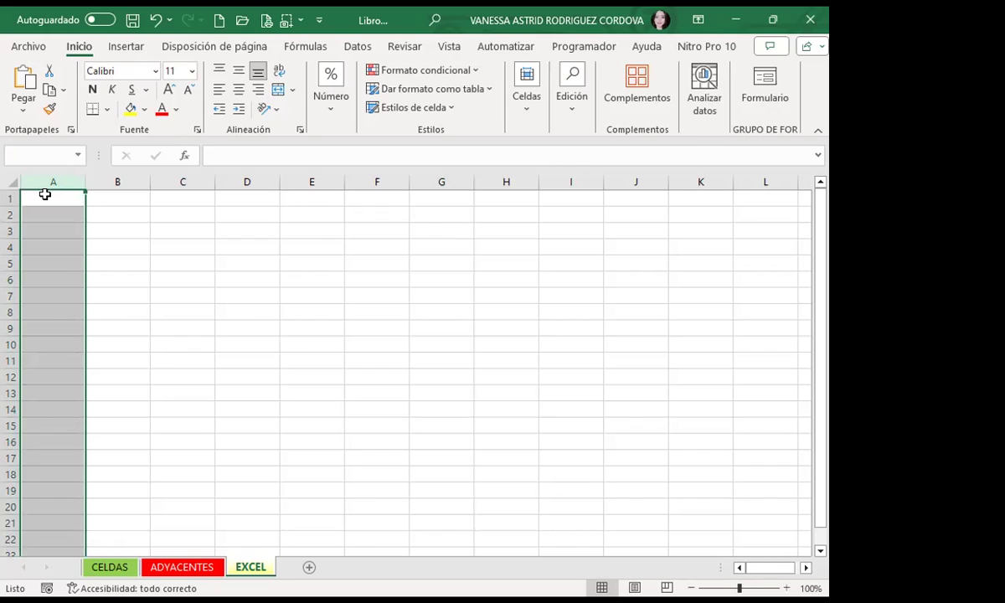
{"action": "key", "text": "ctrl+shift+Right"}
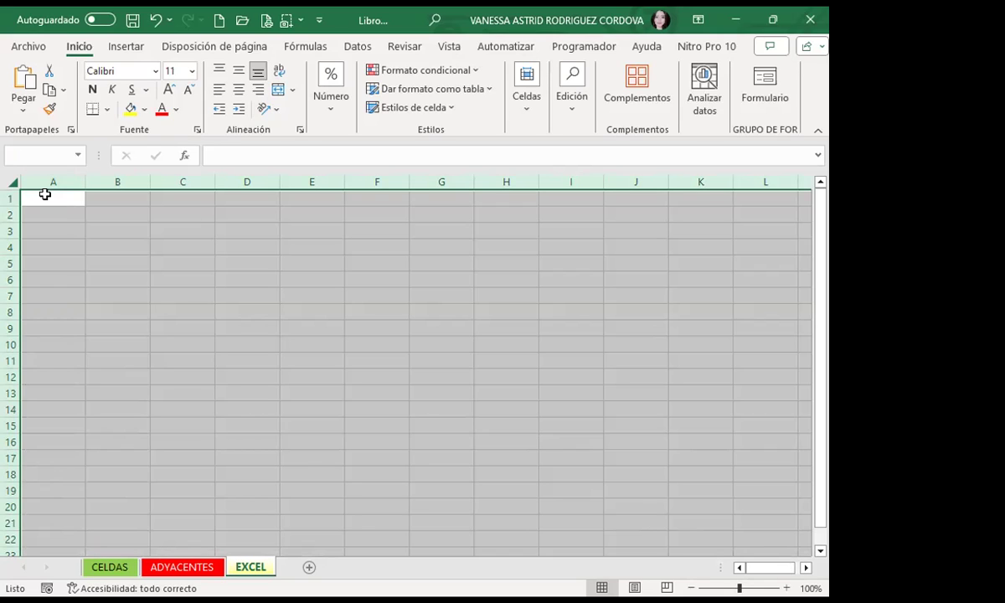
{"action": "left_click", "coordinate": [46, 194]}
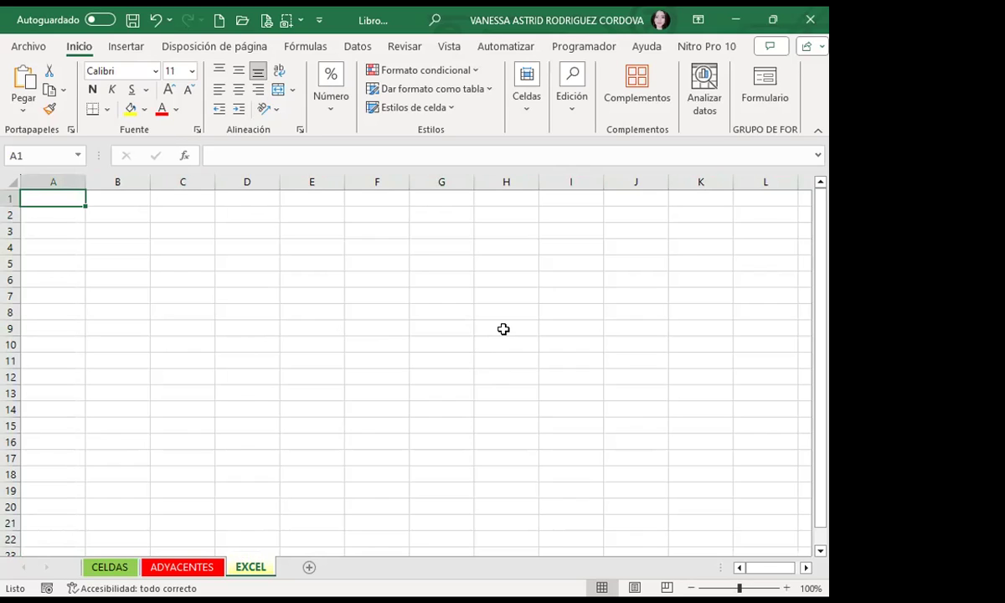
{"action": "key", "text": "ctrl+a"}
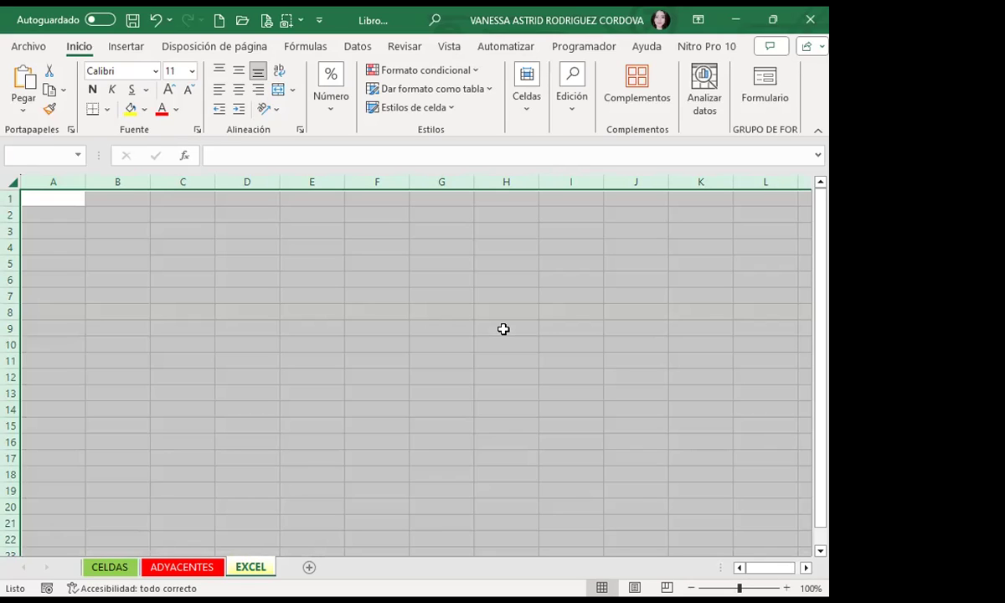
{"action": "left_click", "coordinate": [241, 244]}
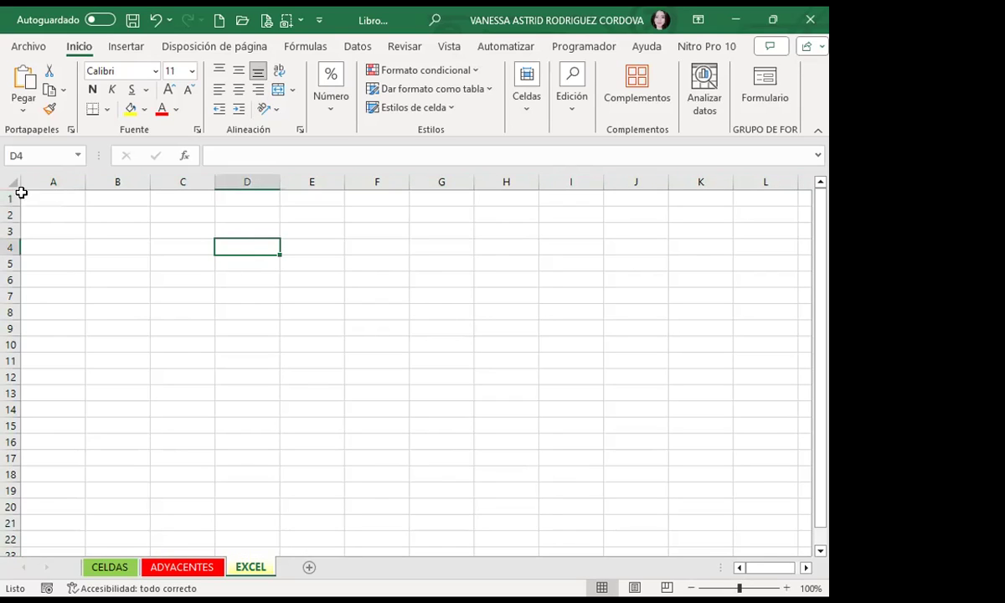
{"action": "left_click", "coordinate": [7, 178]}
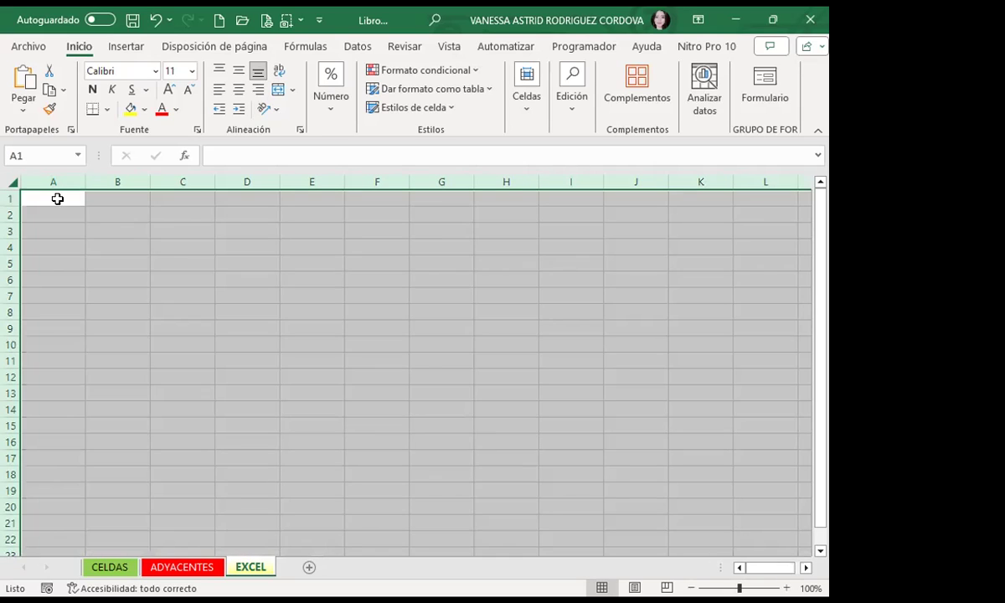
{"action": "left_click", "coordinate": [57, 198]}
{"action": "key", "text": "ctrl+Down"}
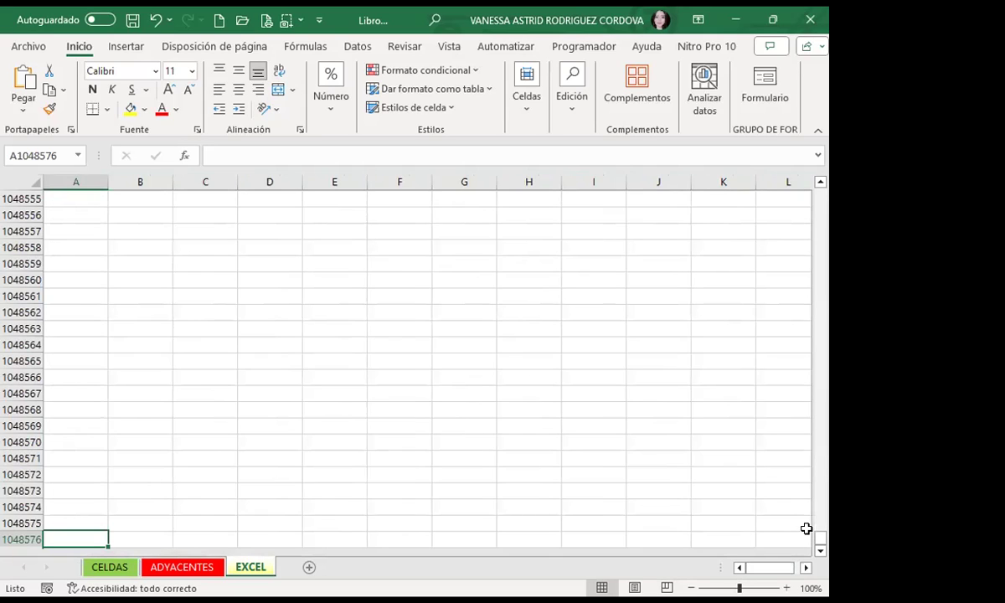
{"action": "key", "text": "ctrl+shift+Up"}
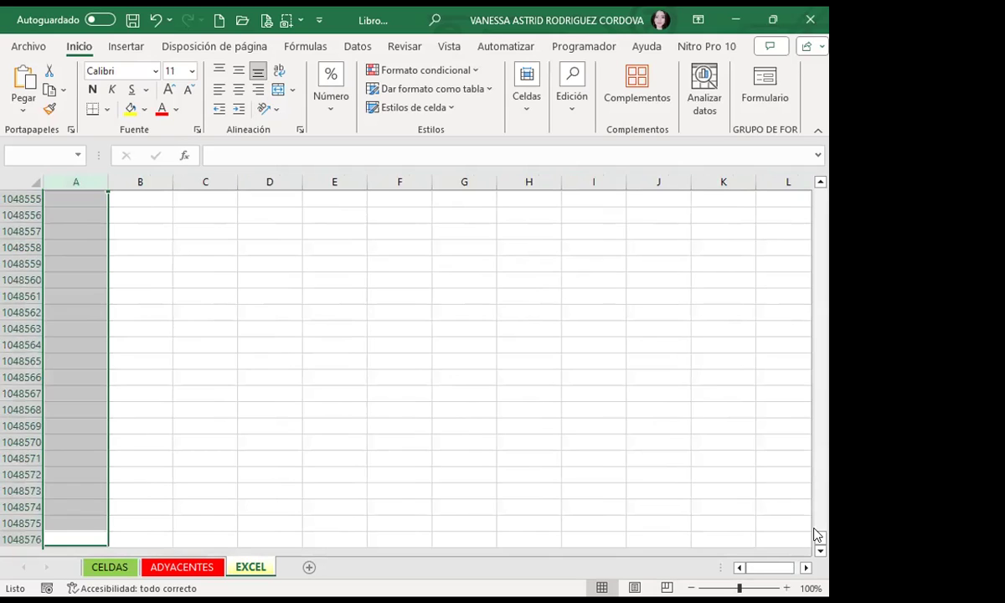
{"action": "key", "text": "ctrl+shift+Right"}
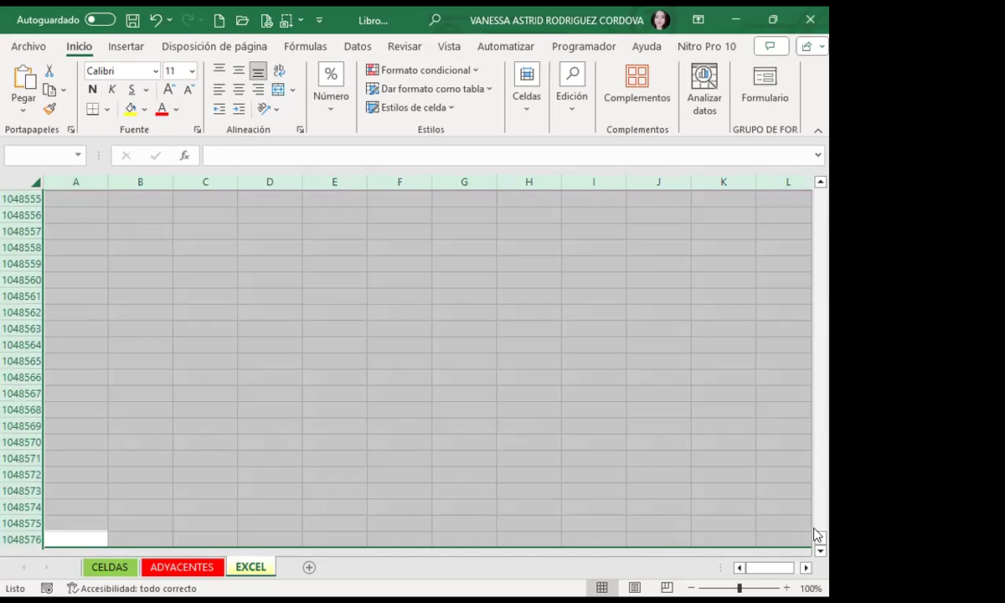
{"action": "left_click", "coordinate": [820, 549]}
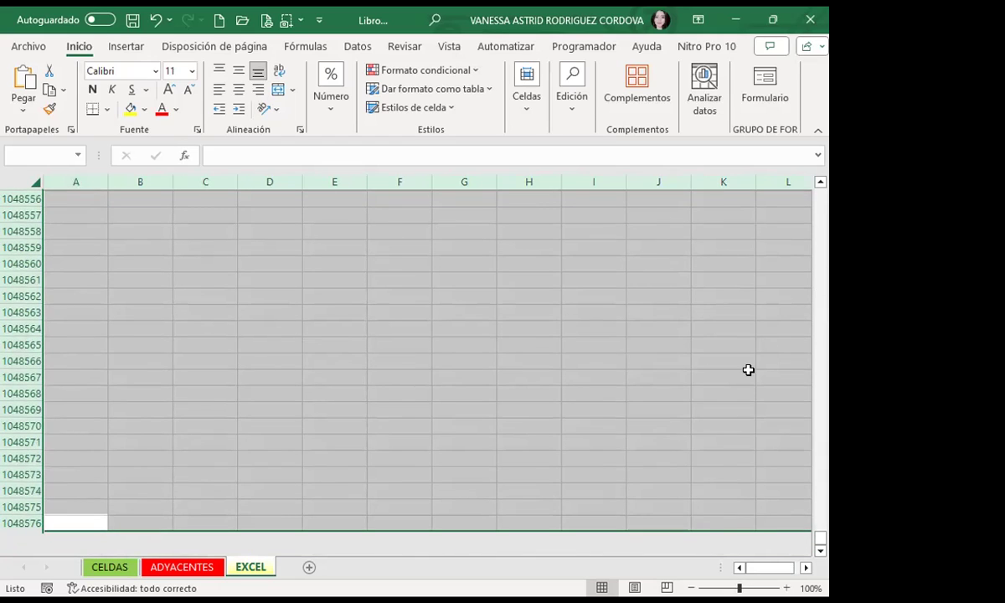
{"action": "key", "text": "ctrl+Home"}
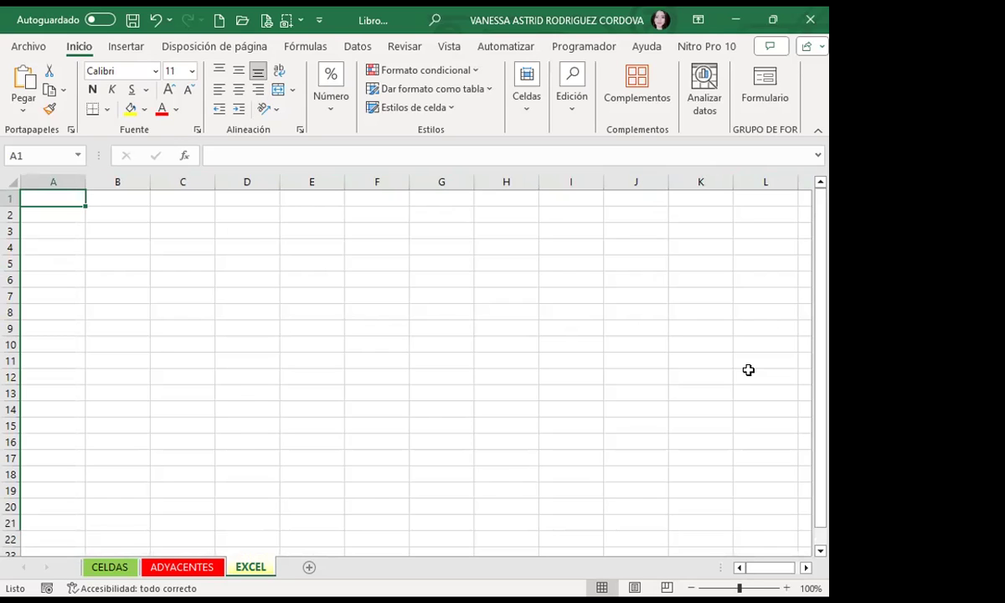
{"action": "key", "text": "ctrl+a"}
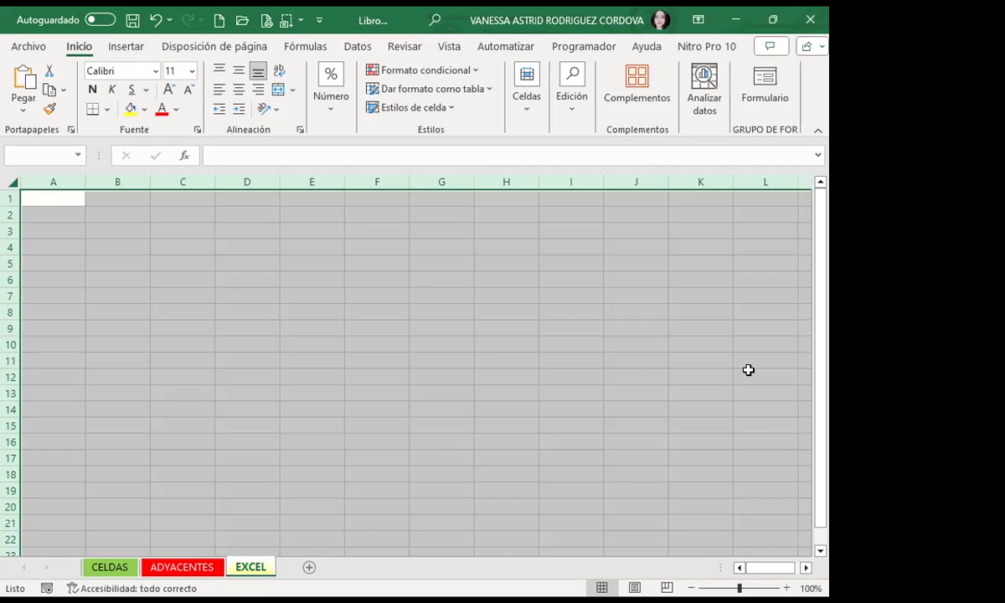
{"action": "left_click", "coordinate": [440, 500]}
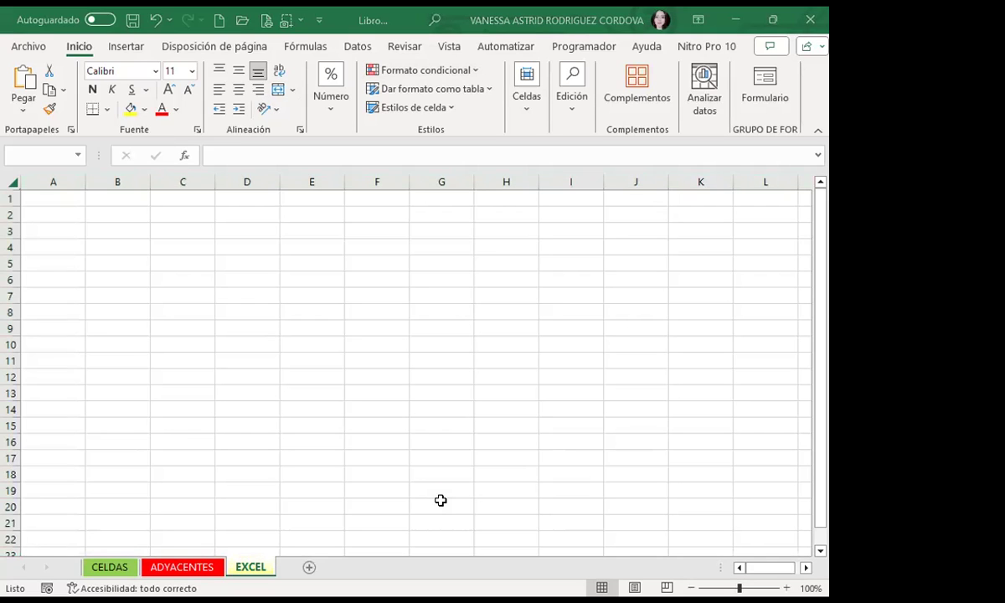
Select the sheet, try the Alt KeyTips, then use Alt+A to open the Archivo start page.
{"action": "key", "text": "ctrl+a"}
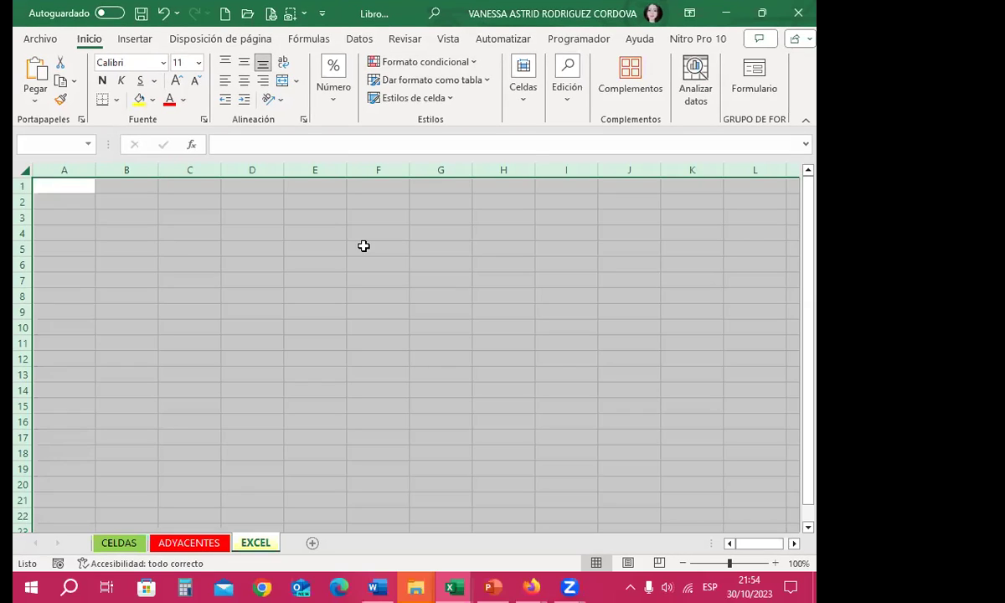
{"action": "key", "text": "alt"}
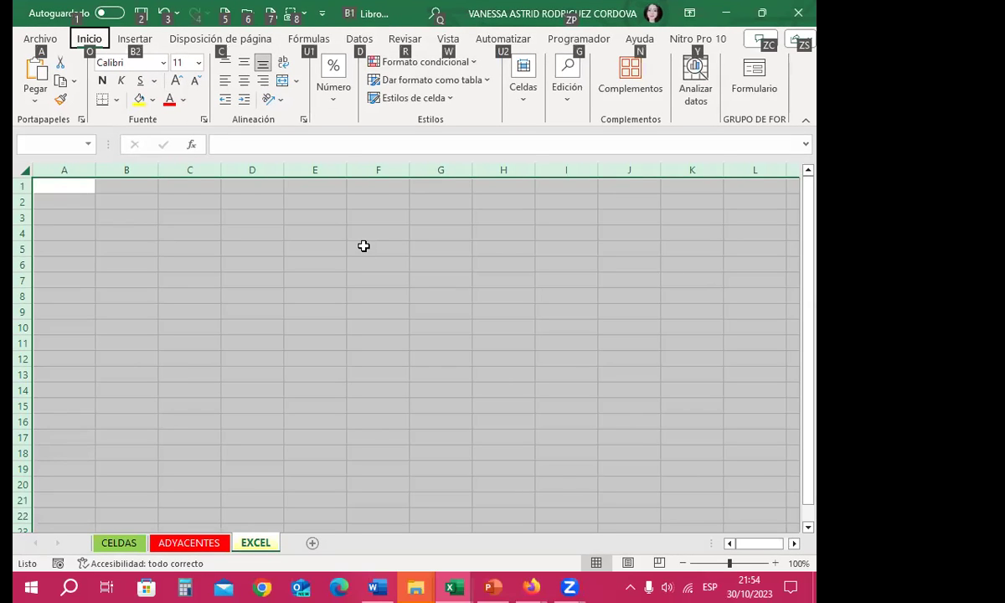
{"action": "left_click", "coordinate": [303, 204]}
{"action": "left_click", "coordinate": [93, 188]}
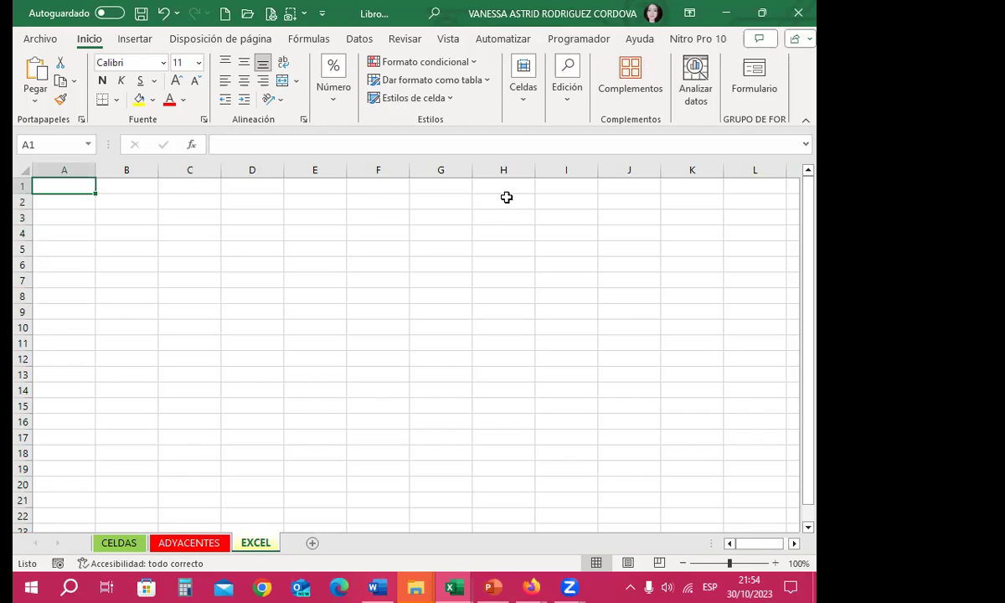
{"action": "key", "text": "alt"}
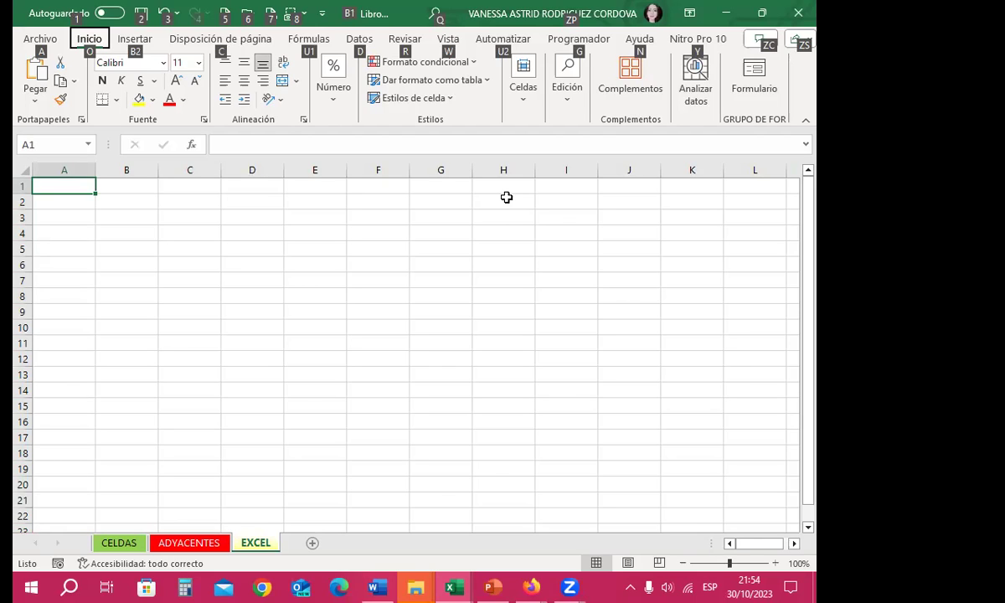
{"action": "key", "text": "Escape"}
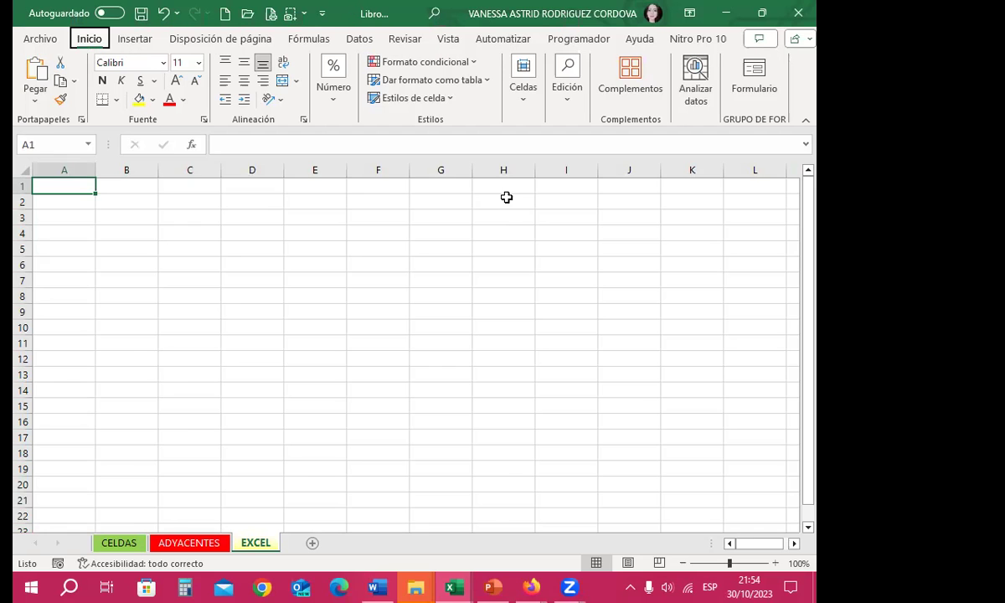
{"action": "key", "text": "alt+a"}
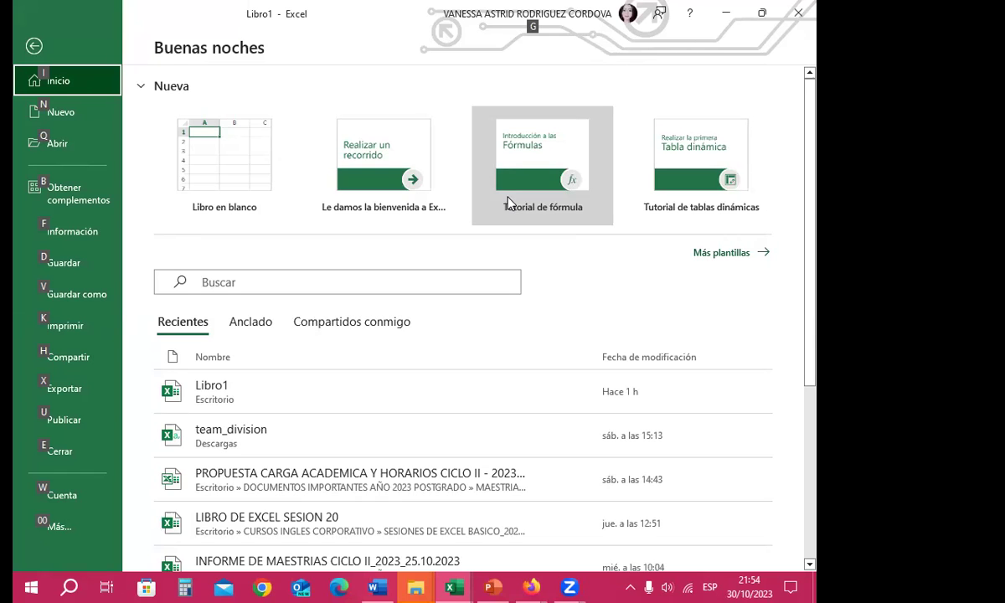
Choose Guardar como and enter EXCEL_1 as the file name.
{"action": "key", "text": "v"}
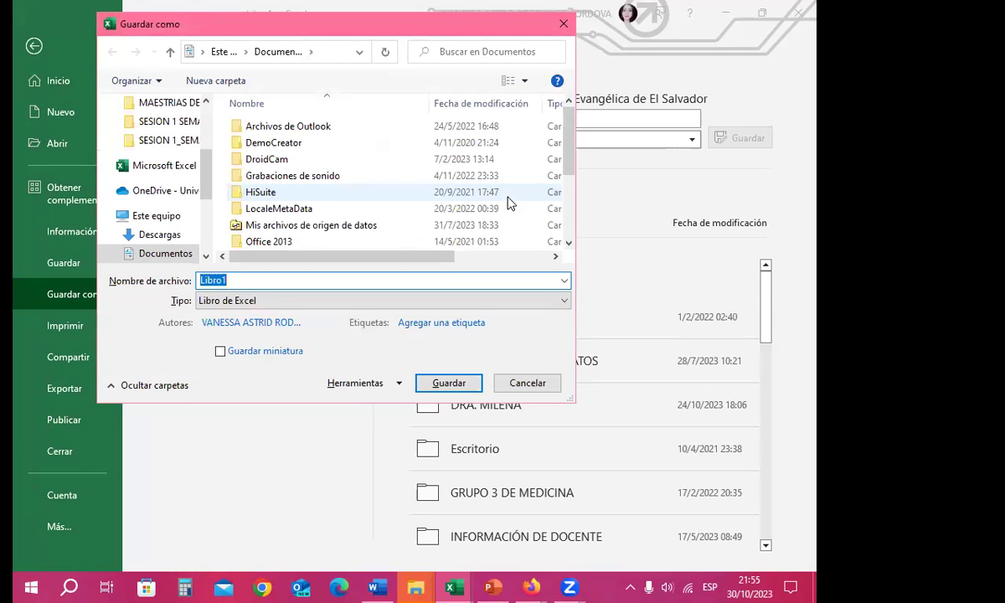
{"action": "type", "text": "EXCEL_1"}
{"action": "key", "text": "Tab"}
{"action": "key", "text": "Tab"}
{"action": "key", "text": "Tab"}
{"action": "key", "text": "Tab"}
{"action": "key", "text": "Tab"}
{"action": "key", "text": "Tab"}
{"action": "key", "text": "Tab"}
{"action": "key", "text": "Tab"}
{"action": "key", "text": "Tab"}
{"action": "key", "text": "Tab"}
{"action": "key", "text": "Tab"}
{"action": "key", "text": "Tab"}
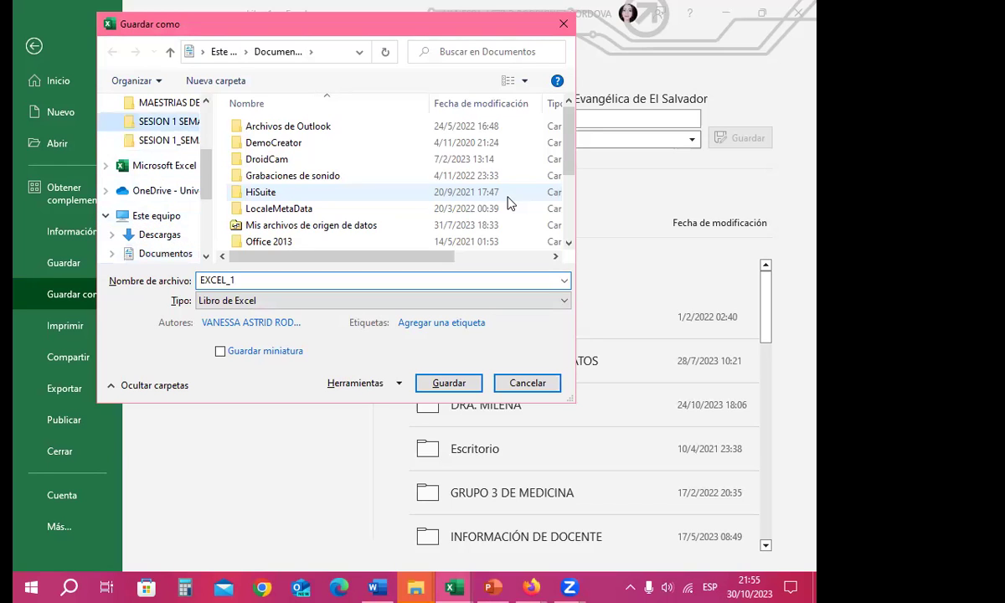
Save the workbook as EXCEL_1 in the Escritorio (Desktop) folder.
{"action": "scroll", "coordinate": [159, 168], "scroll_direction": "up", "scroll_amount": 1}
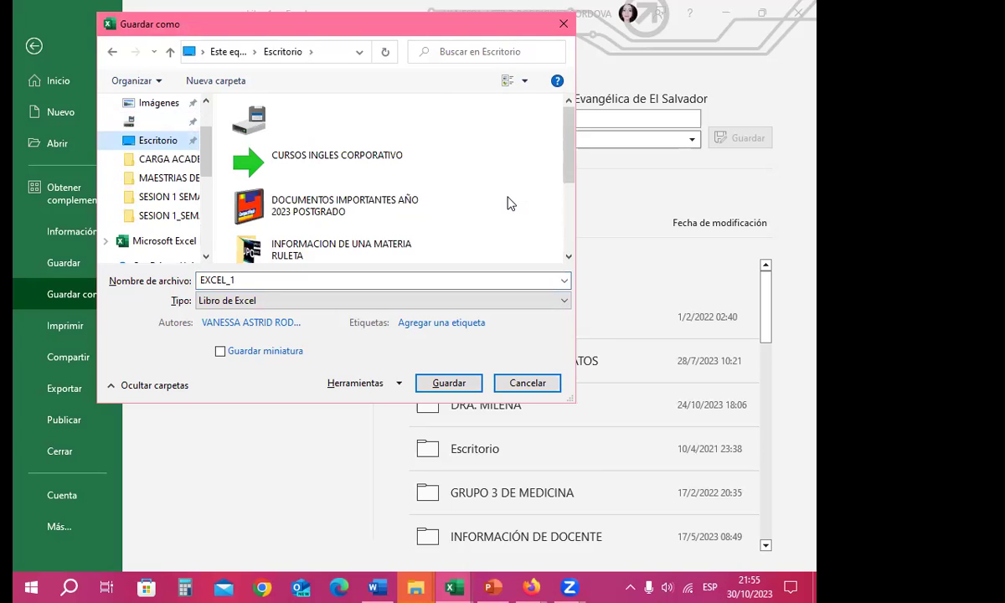
{"action": "key", "text": "Tab"}
{"action": "key", "text": "Tab"}
{"action": "key", "text": "Tab"}
{"action": "key", "text": "Tab"}
{"action": "key", "text": "Tab"}
{"action": "key", "text": "Tab"}
{"action": "key", "text": "Tab"}
{"action": "key", "text": "Tab"}
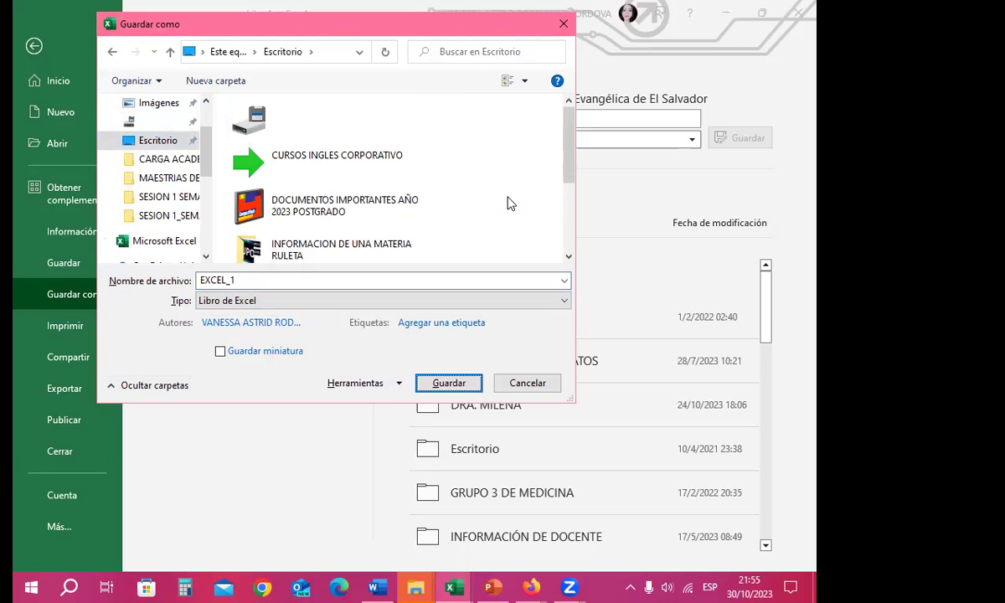
{"action": "key", "text": "Return"}
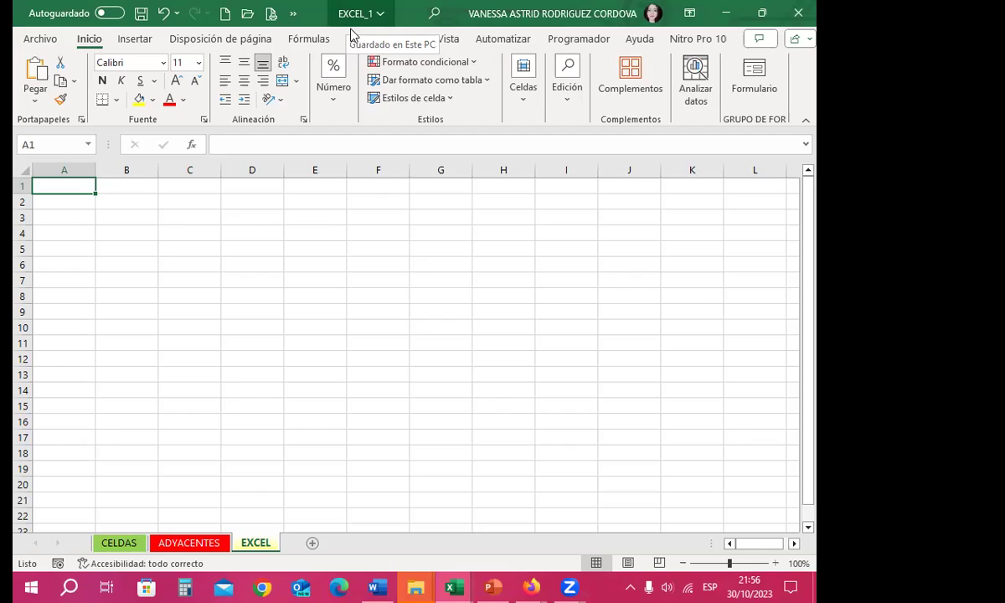
Select cells D5, B4 and B2, then expand and collapse the formula bar.
{"action": "left_click", "coordinate": [250, 247]}
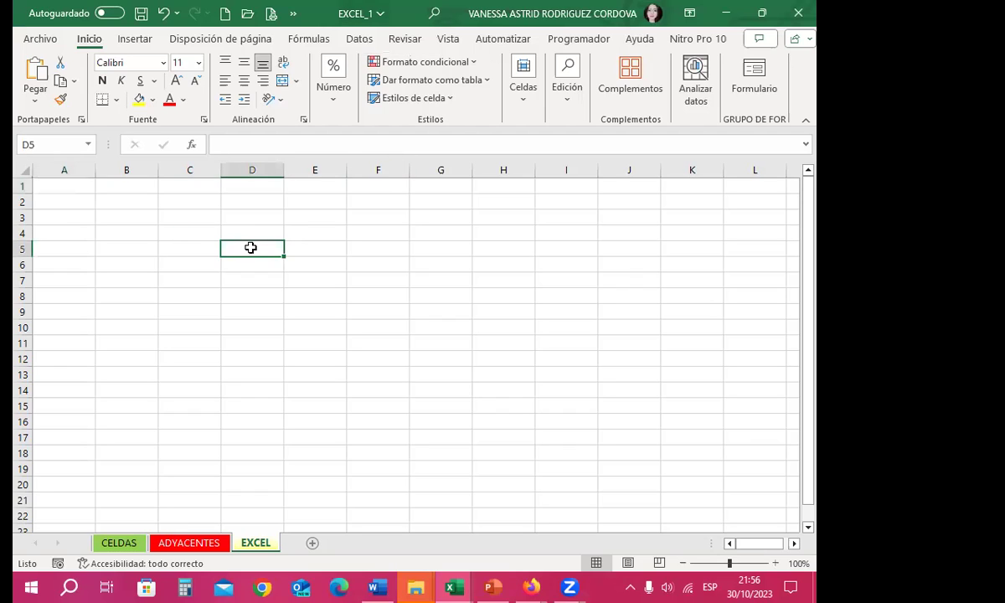
{"action": "left_click", "coordinate": [125, 229]}
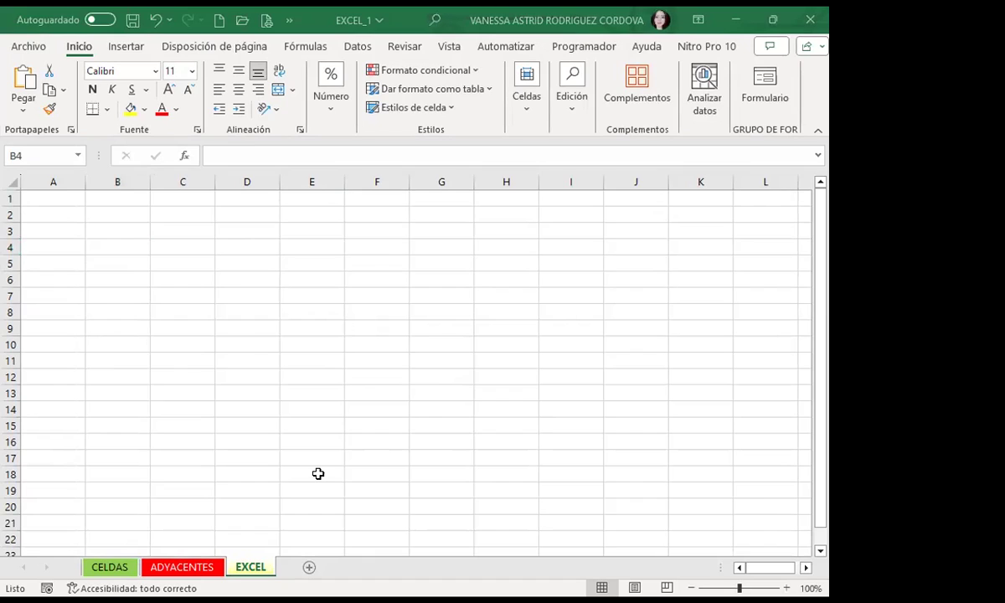
{"action": "left_click", "coordinate": [109, 214]}
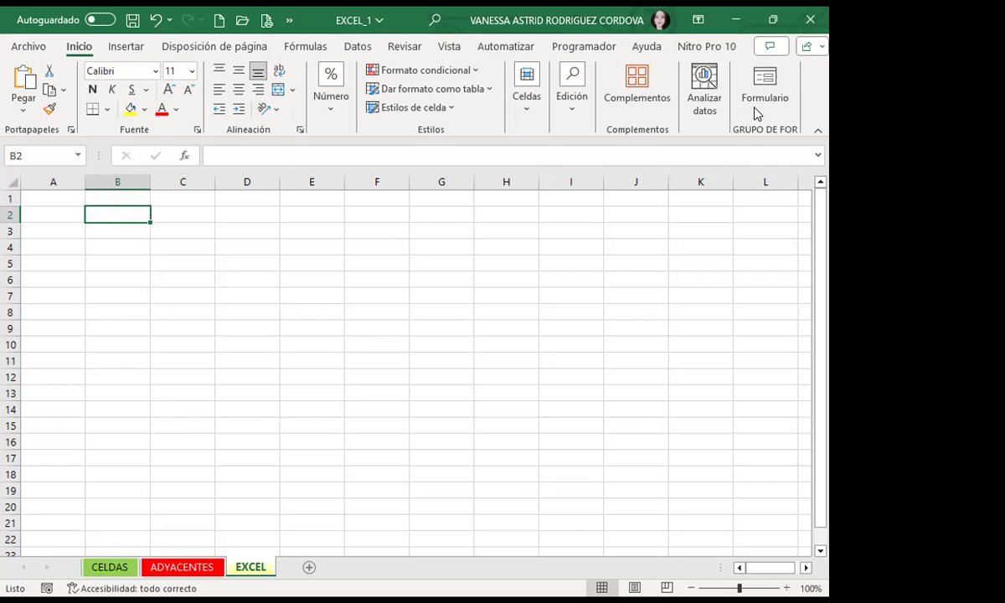
{"action": "left_click", "coordinate": [817, 155]}
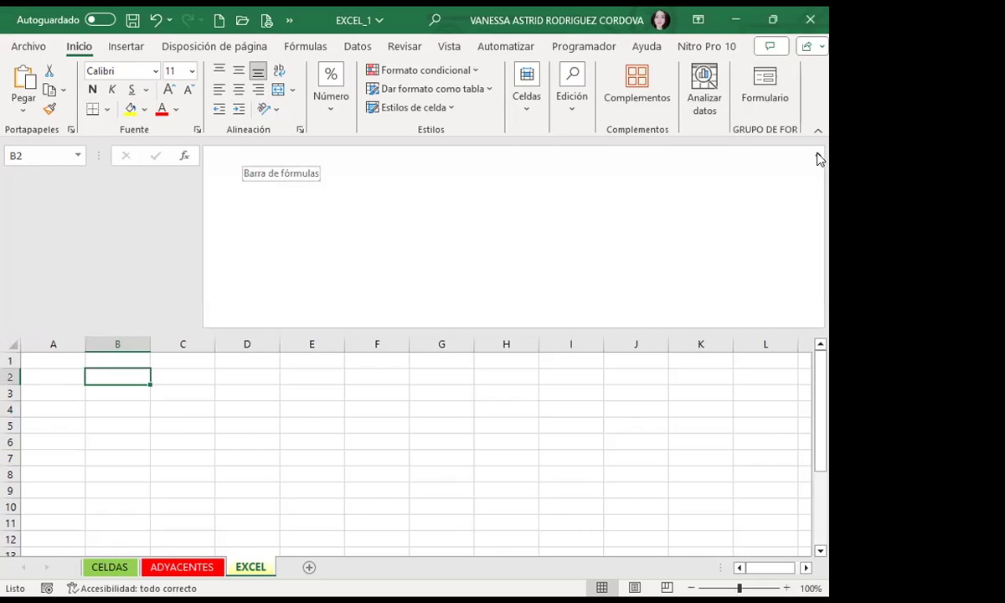
{"action": "left_click", "coordinate": [817, 157]}
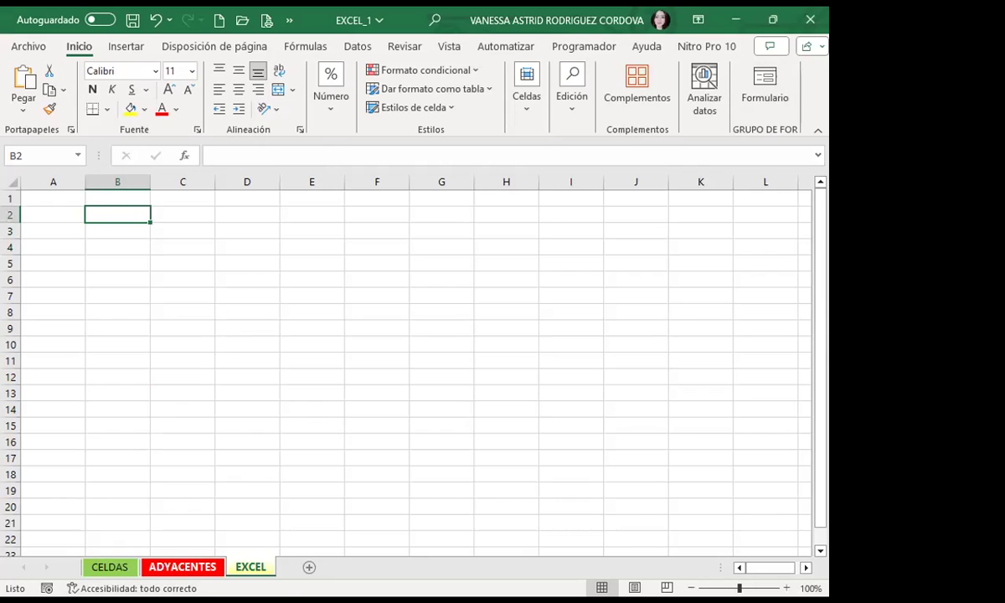
Dismiss the ADYACENTES tab menu and switch to the Firefox course page's Discusión section.
{"action": "right_click", "coordinate": [167, 567]}
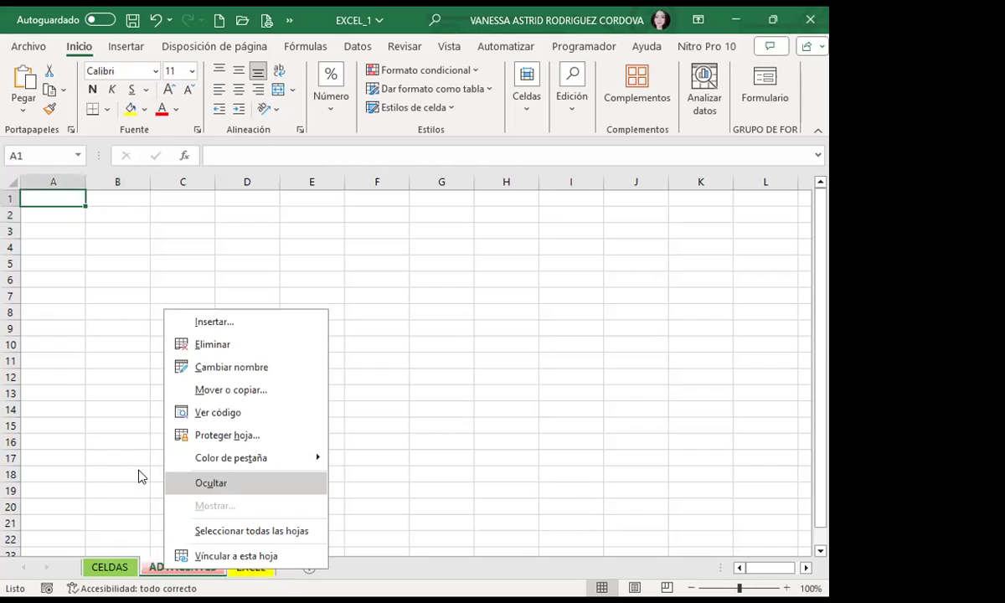
{"action": "left_click", "coordinate": [88, 410]}
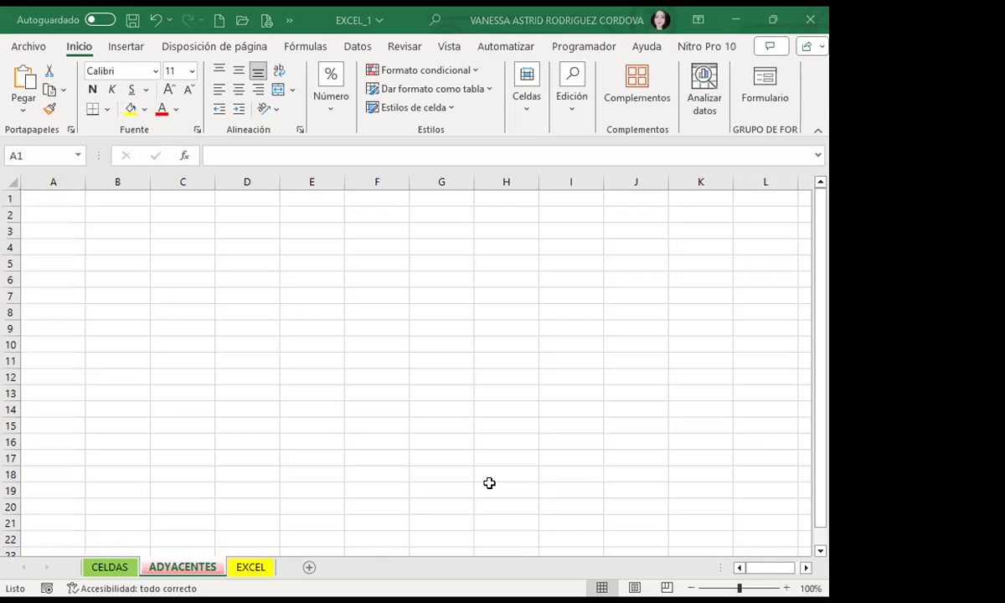
{"action": "key", "text": "alt+Tab"}
{"action": "scroll", "coordinate": [180, 383], "scroll_direction": "down", "scroll_amount": 2}
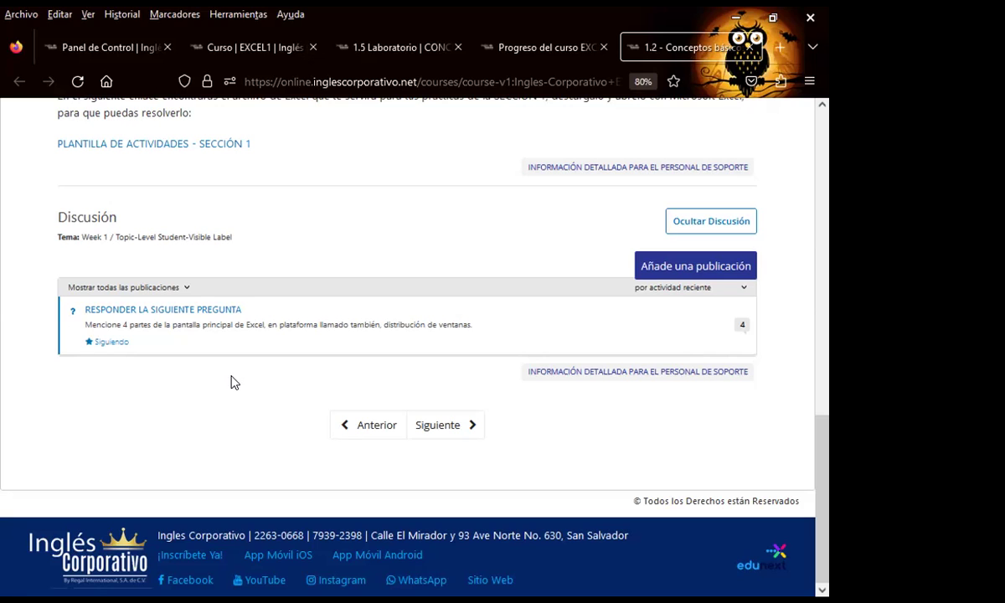
Open the RESPONDER LA SIGUIENTE PREGUNTA discussion post and place the cursor in its reply editor.
{"action": "left_click", "coordinate": [127, 310]}
{"action": "scroll", "coordinate": [226, 328], "scroll_direction": "down", "scroll_amount": 3}
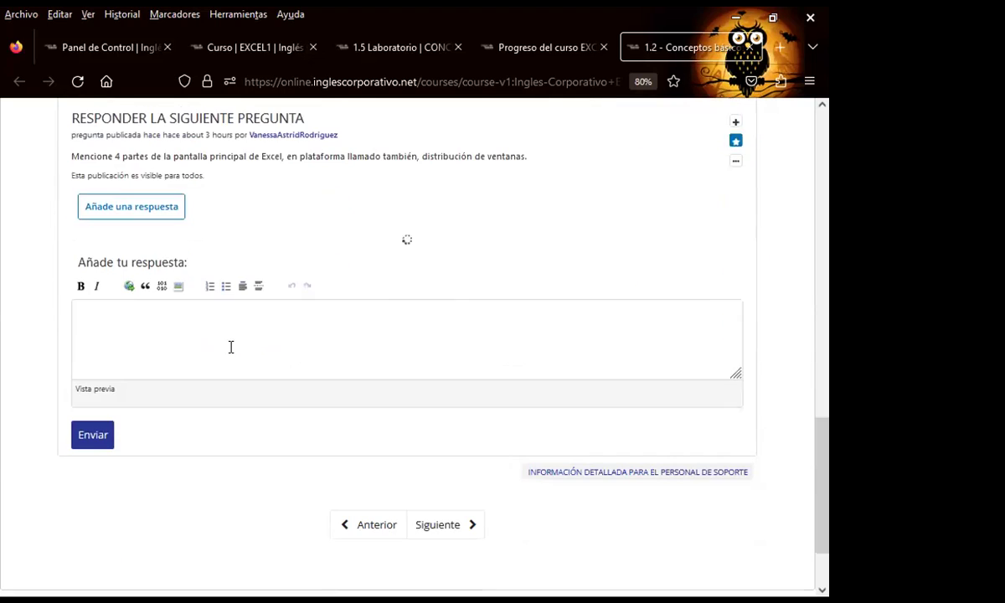
{"action": "left_click", "coordinate": [103, 323]}
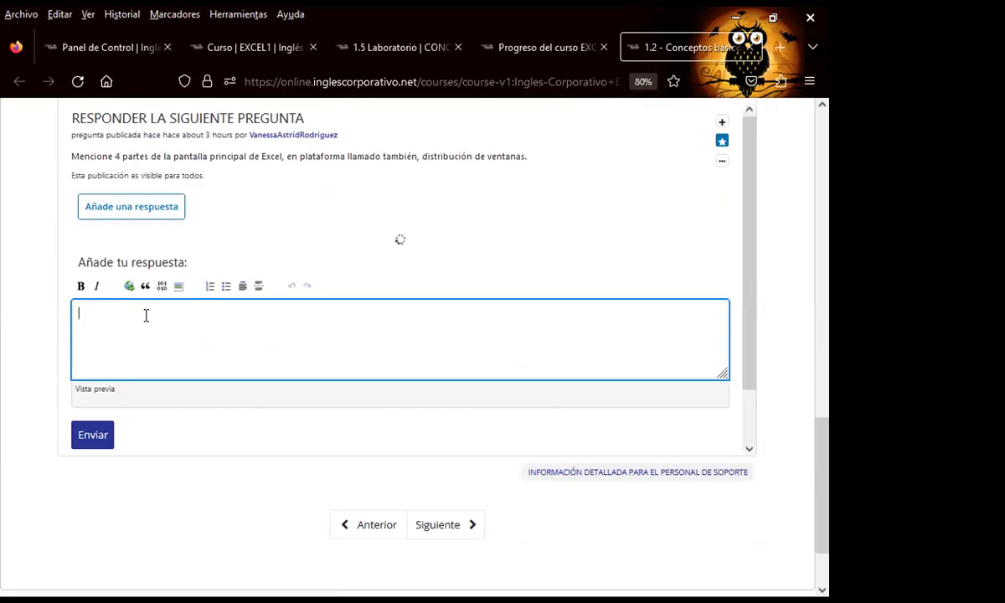
Scroll down through the 17 student responses in the thread and back up again.
{"action": "scroll", "coordinate": [38, 373], "scroll_direction": "down", "scroll_amount": 3}
{"action": "scroll", "coordinate": [38, 372], "scroll_direction": "down", "scroll_amount": 2}
{"action": "scroll", "coordinate": [39, 373], "scroll_direction": "down", "scroll_amount": 2}
{"action": "scroll", "coordinate": [38, 372], "scroll_direction": "down", "scroll_amount": 3}
{"action": "scroll", "coordinate": [38, 373], "scroll_direction": "down", "scroll_amount": 2}
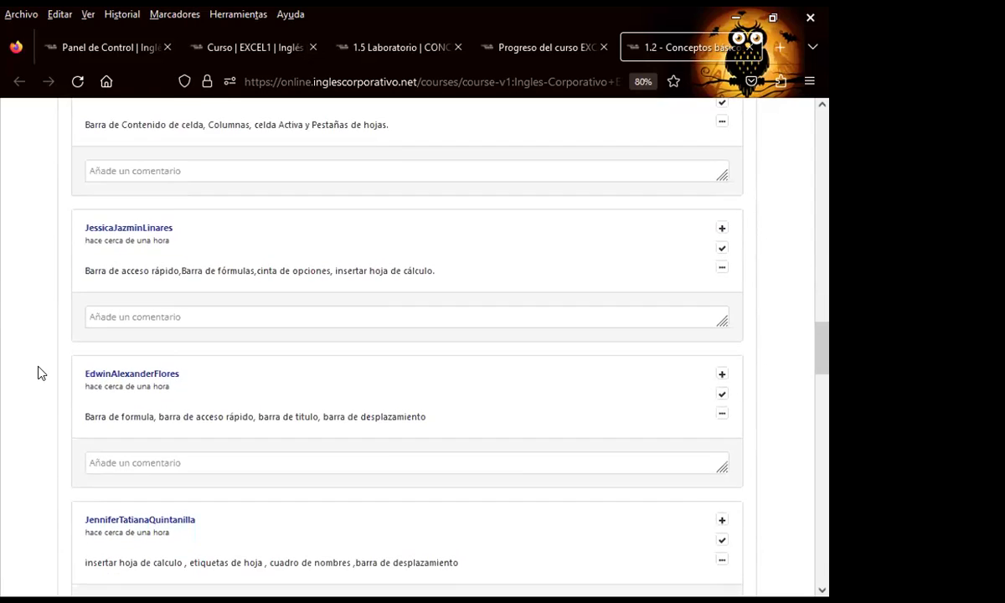
{"action": "scroll", "coordinate": [39, 372], "scroll_direction": "down", "scroll_amount": 3}
{"action": "scroll", "coordinate": [40, 362], "scroll_direction": "down", "scroll_amount": 2}
{"action": "scroll", "coordinate": [40, 362], "scroll_direction": "down", "scroll_amount": 4}
{"action": "scroll", "coordinate": [42, 364], "scroll_direction": "down", "scroll_amount": 2}
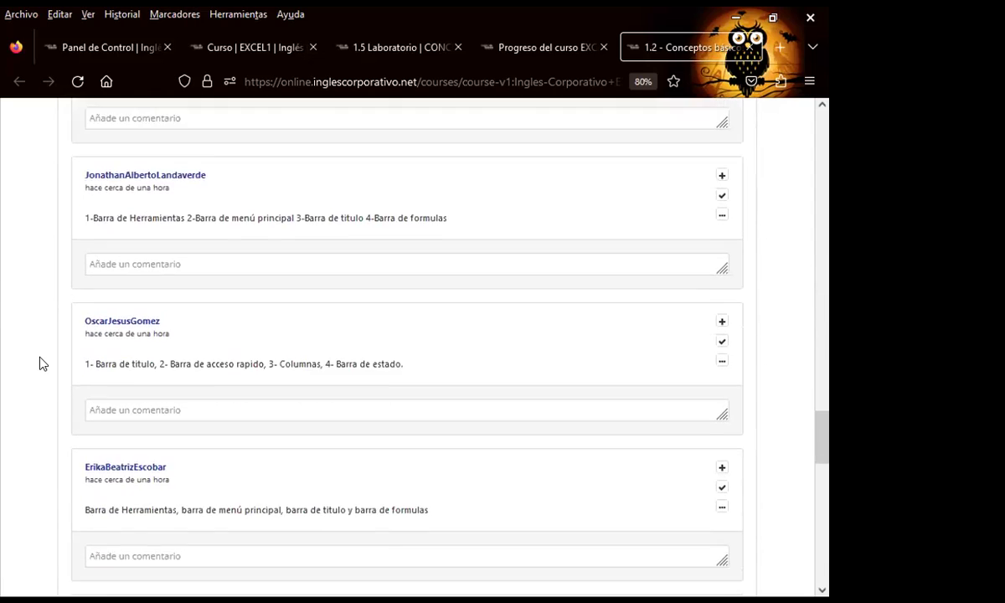
{"action": "scroll", "coordinate": [40, 362], "scroll_direction": "down", "scroll_amount": 4}
{"action": "scroll", "coordinate": [40, 360], "scroll_direction": "down", "scroll_amount": 4}
{"action": "scroll", "coordinate": [62, 333], "scroll_direction": "up", "scroll_amount": 3}
{"action": "scroll", "coordinate": [62, 318], "scroll_direction": "up", "scroll_amount": 3}
{"action": "scroll", "coordinate": [66, 307], "scroll_direction": "up", "scroll_amount": 3}
{"action": "scroll", "coordinate": [67, 305], "scroll_direction": "up", "scroll_amount": 3}
{"action": "scroll", "coordinate": [70, 304], "scroll_direction": "up", "scroll_amount": 3}
{"action": "scroll", "coordinate": [69, 304], "scroll_direction": "up", "scroll_amount": 5}
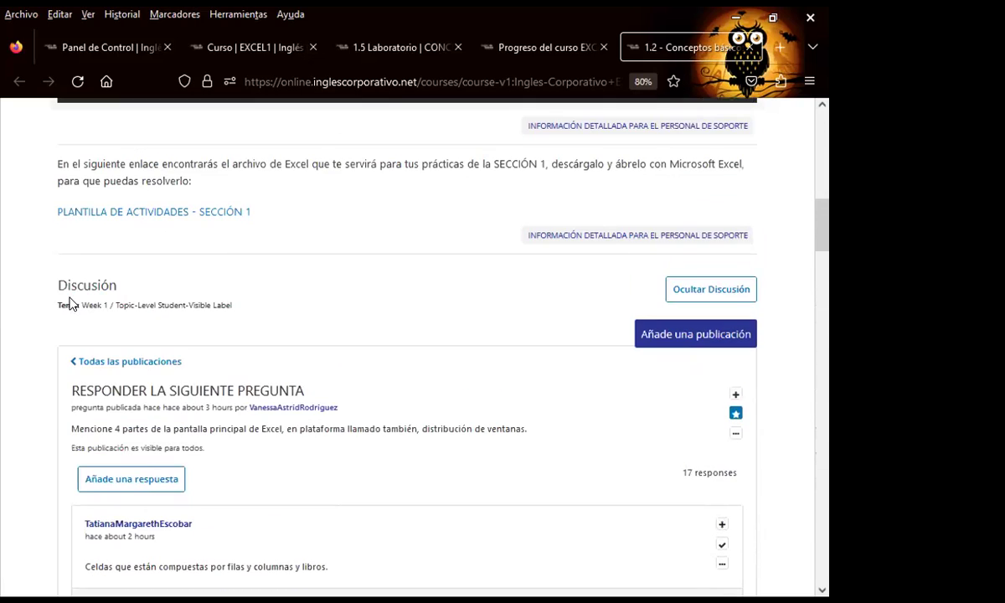
{"action": "scroll", "coordinate": [155, 386], "scroll_direction": "down", "scroll_amount": 2}
{"action": "scroll", "coordinate": [81, 387], "scroll_direction": "down", "scroll_amount": 1}
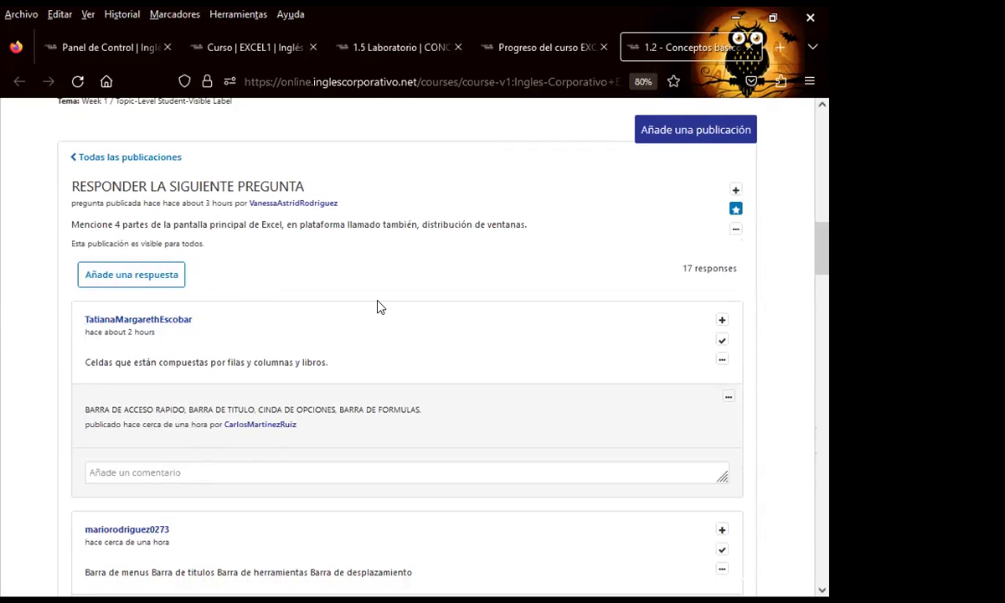
{"action": "scroll", "coordinate": [2, 365], "scroll_direction": "down", "scroll_amount": 3}
{"action": "scroll", "coordinate": [3, 360], "scroll_direction": "down", "scroll_amount": 4}
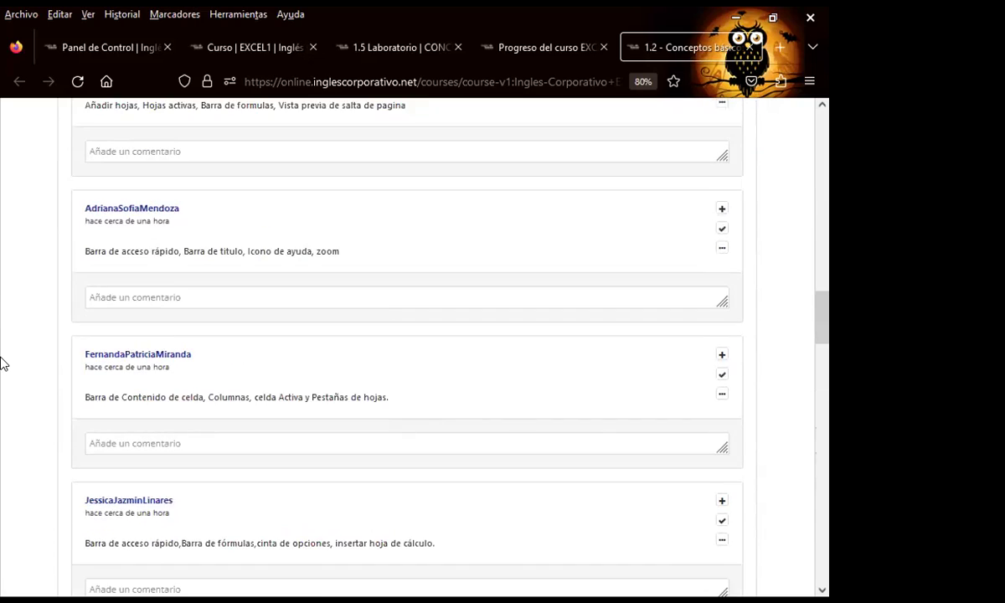
{"action": "scroll", "coordinate": [2, 360], "scroll_direction": "down", "scroll_amount": 6}
{"action": "scroll", "coordinate": [2, 360], "scroll_direction": "down", "scroll_amount": 3}
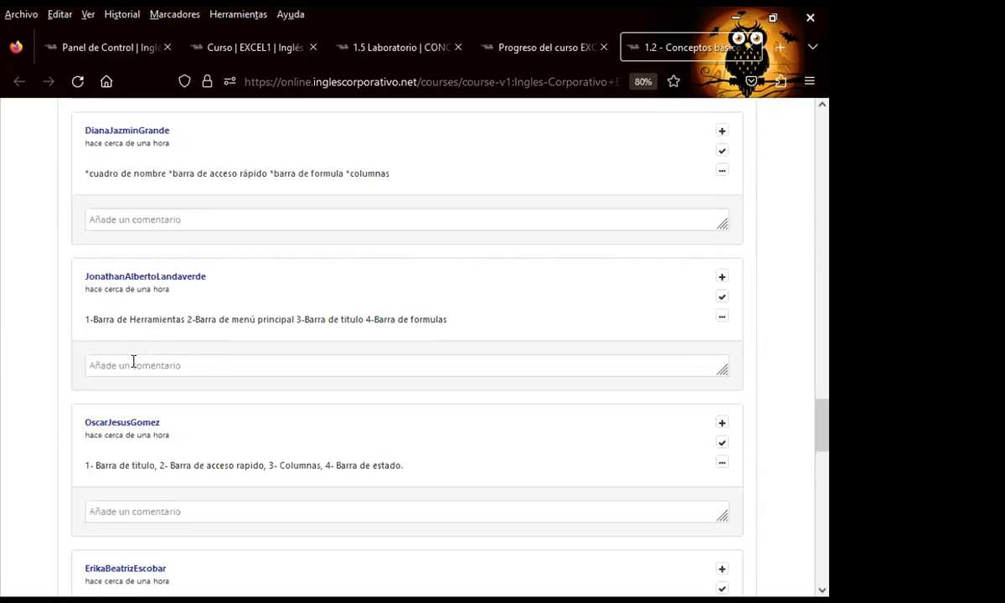
{"action": "scroll", "coordinate": [61, 365], "scroll_direction": "down", "scroll_amount": 1}
{"action": "scroll", "coordinate": [61, 440], "scroll_direction": "down", "scroll_amount": 6}
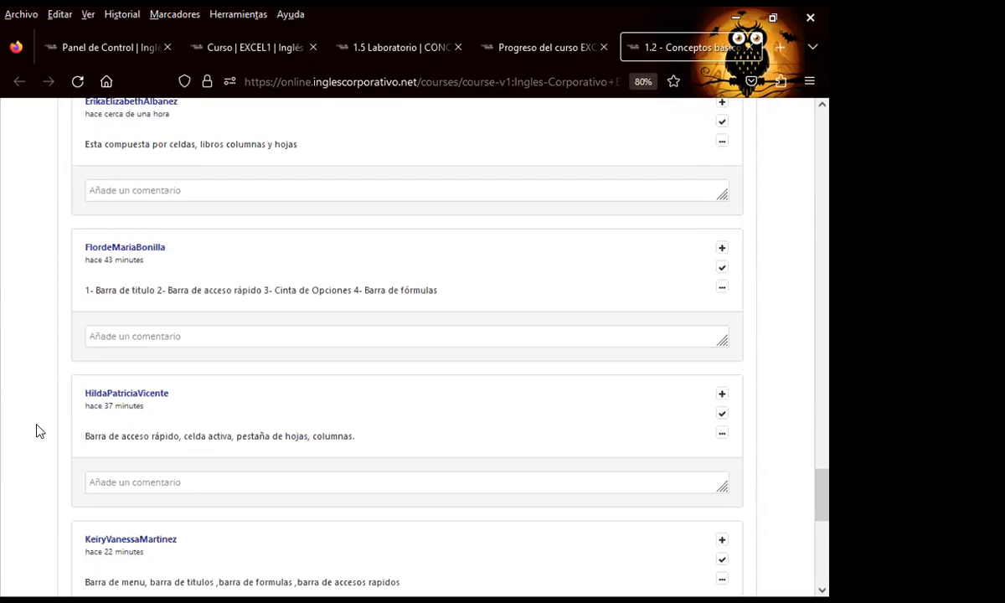
{"action": "scroll", "coordinate": [36, 430], "scroll_direction": "down", "scroll_amount": 4}
{"action": "scroll", "coordinate": [31, 429], "scroll_direction": "down", "scroll_amount": 3}
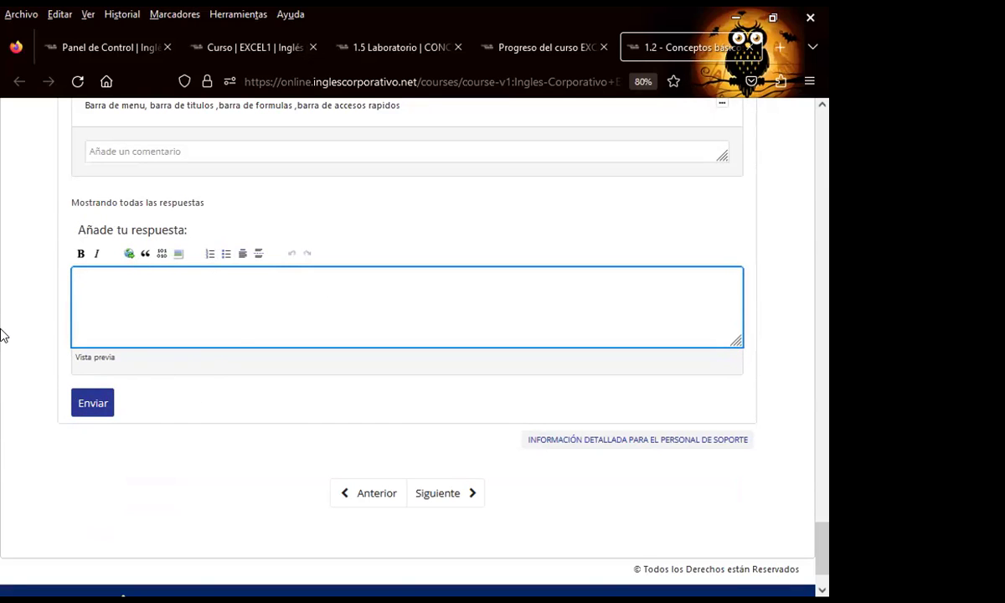
{"action": "scroll", "coordinate": [17, 339], "scroll_direction": "up", "scroll_amount": 1}
{"action": "scroll", "coordinate": [29, 347], "scroll_direction": "up", "scroll_amount": 4}
{"action": "scroll", "coordinate": [46, 369], "scroll_direction": "up", "scroll_amount": 3}
{"action": "scroll", "coordinate": [42, 381], "scroll_direction": "up", "scroll_amount": 3}
{"action": "scroll", "coordinate": [74, 388], "scroll_direction": "up", "scroll_amount": 4}
{"action": "scroll", "coordinate": [74, 393], "scroll_direction": "up", "scroll_amount": 4}
{"action": "scroll", "coordinate": [67, 395], "scroll_direction": "up", "scroll_amount": 4}
{"action": "scroll", "coordinate": [58, 409], "scroll_direction": "up", "scroll_amount": 5}
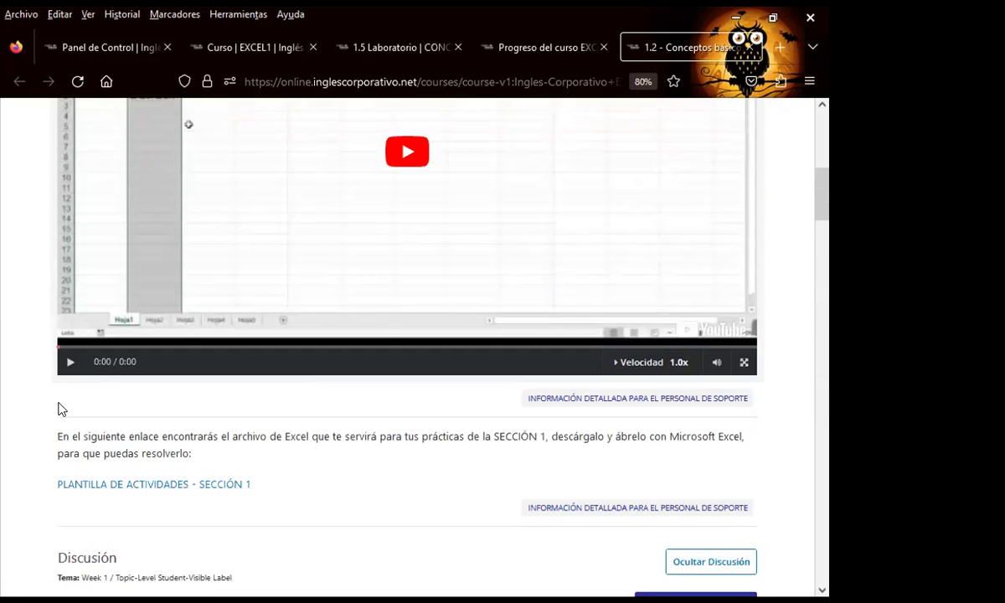
{"action": "scroll", "coordinate": [391, 460], "scroll_direction": "down", "scroll_amount": 2}
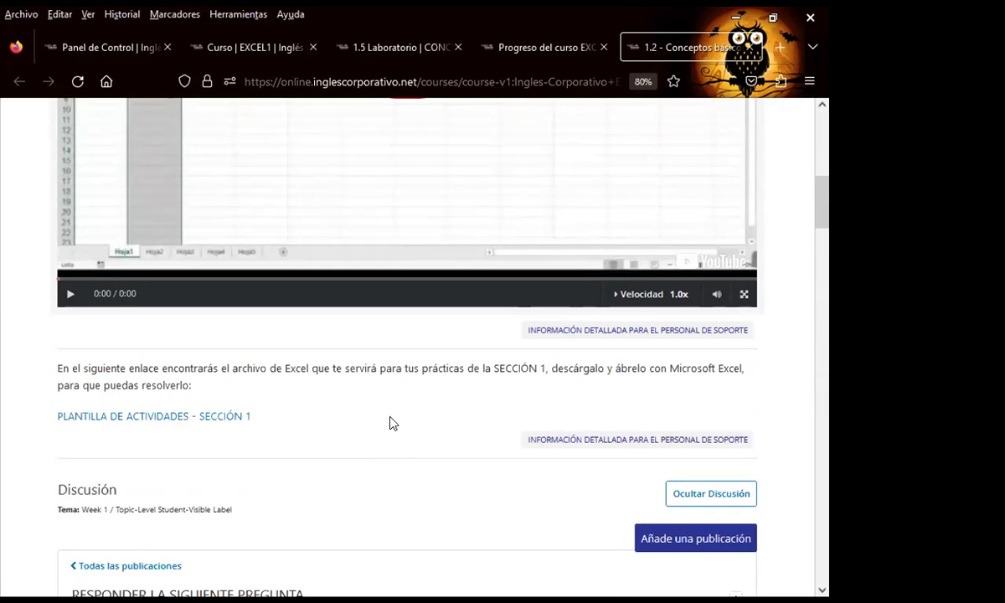